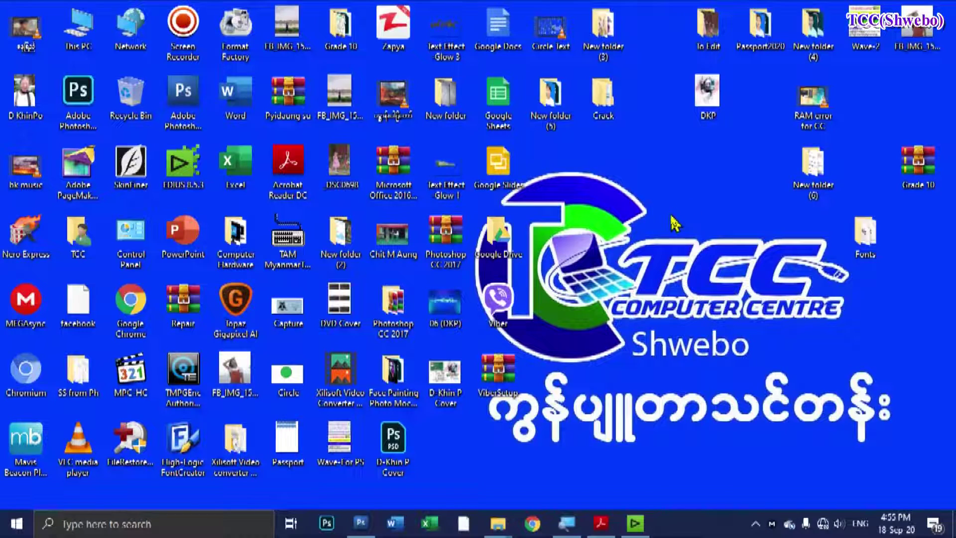
Step: Bring the employee table in Excel 2010.pdf into view in Acrobat, then launch Excel
click(601, 523)
scroll(587, 188, up, 3)
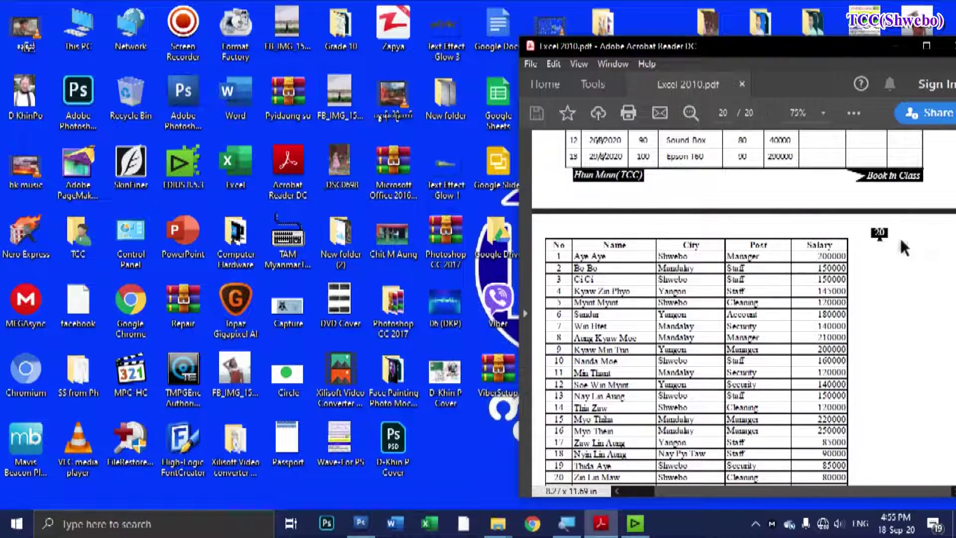
scroll(632, 439, down, 5)
scroll(638, 435, up, 3)
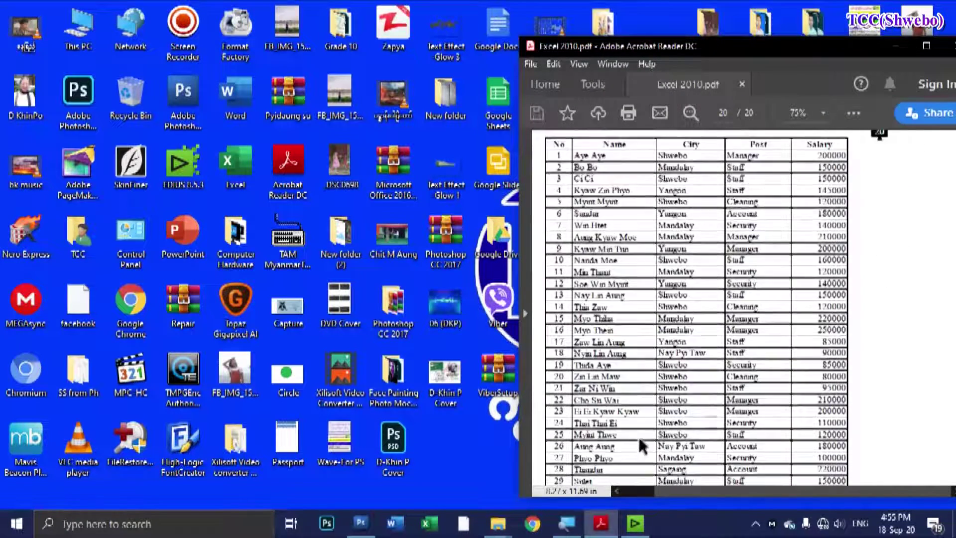
scroll(641, 435, up, 2)
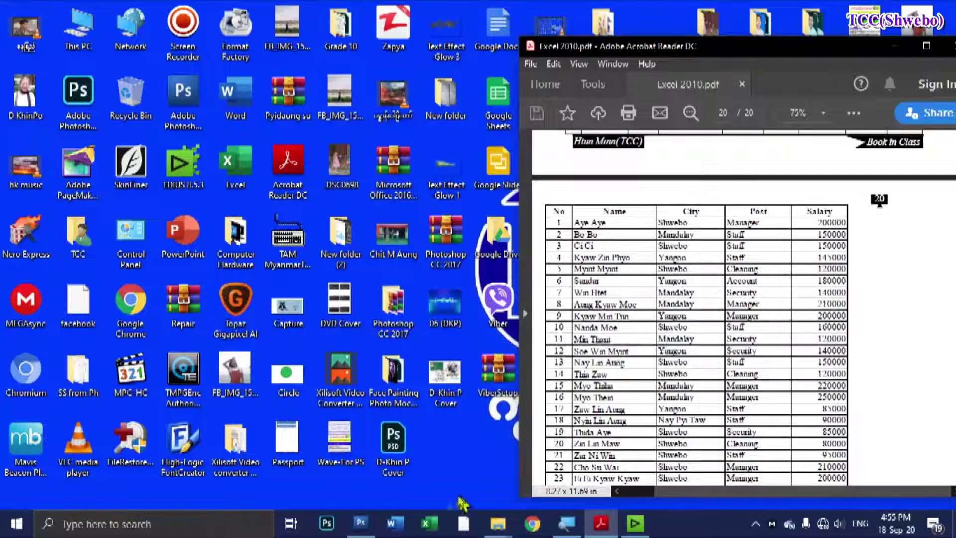
click(436, 529)
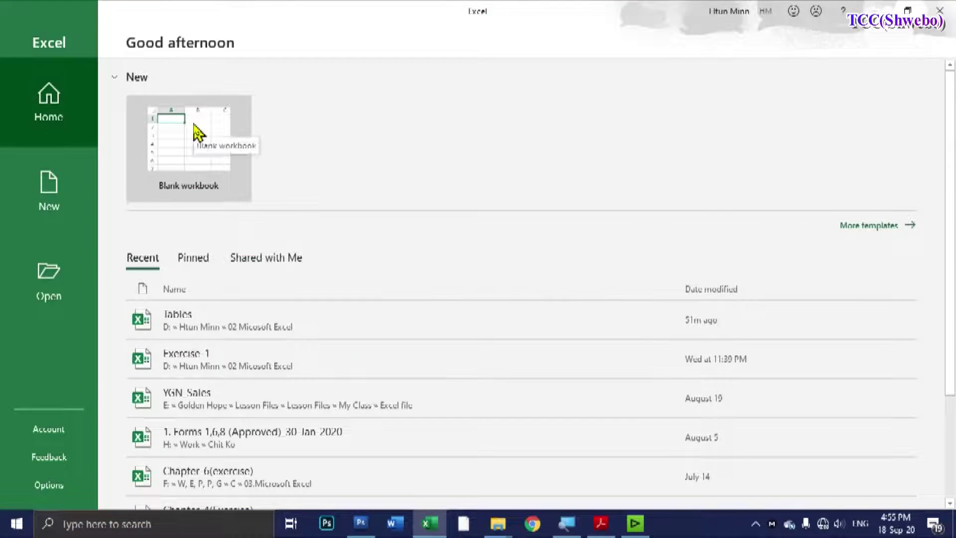
Step: Start a blank workbook, then cancel browsing for a file to open
click(194, 130)
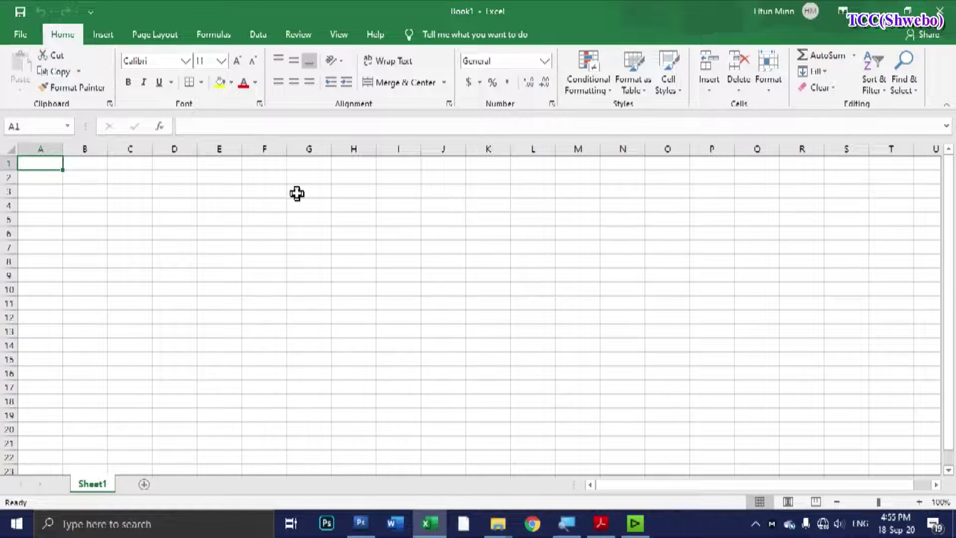
key(ctrl+o)
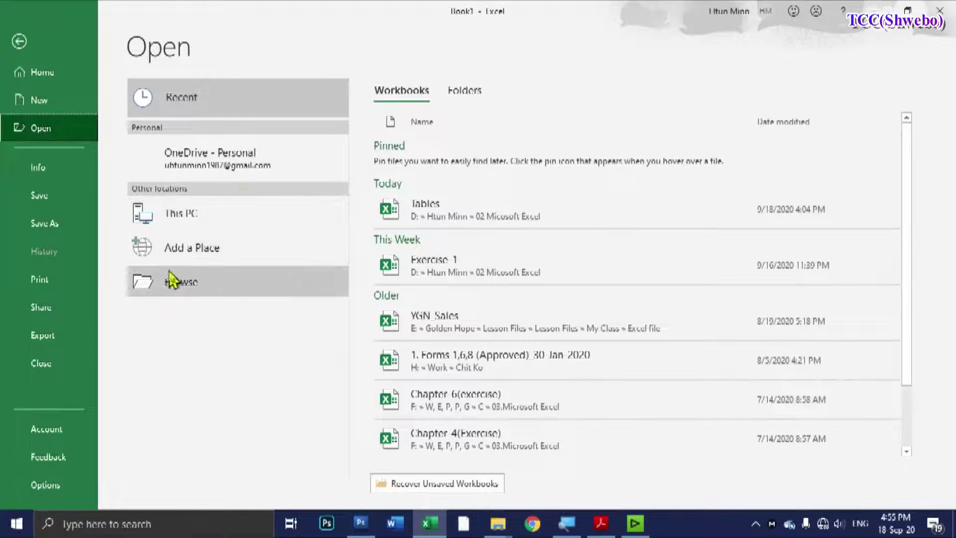
click(164, 288)
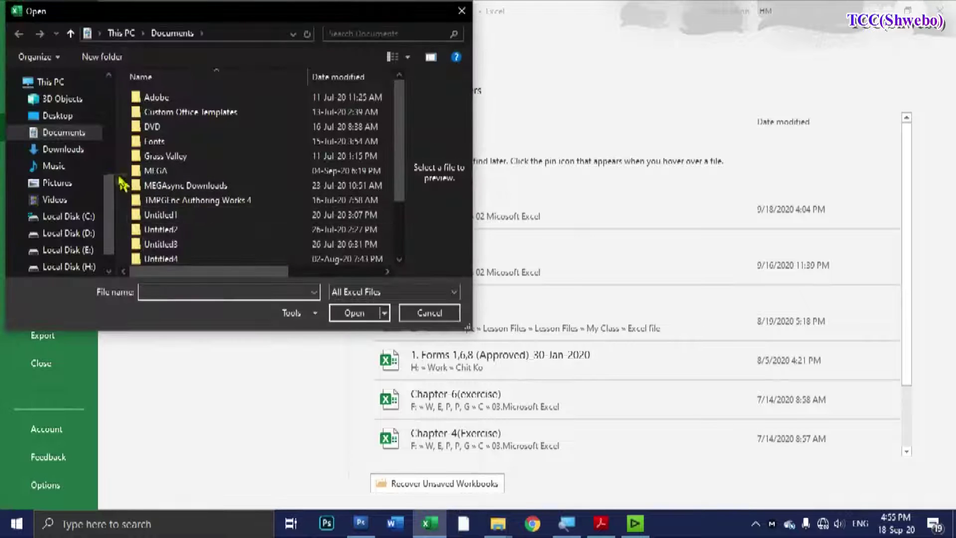
click(440, 314)
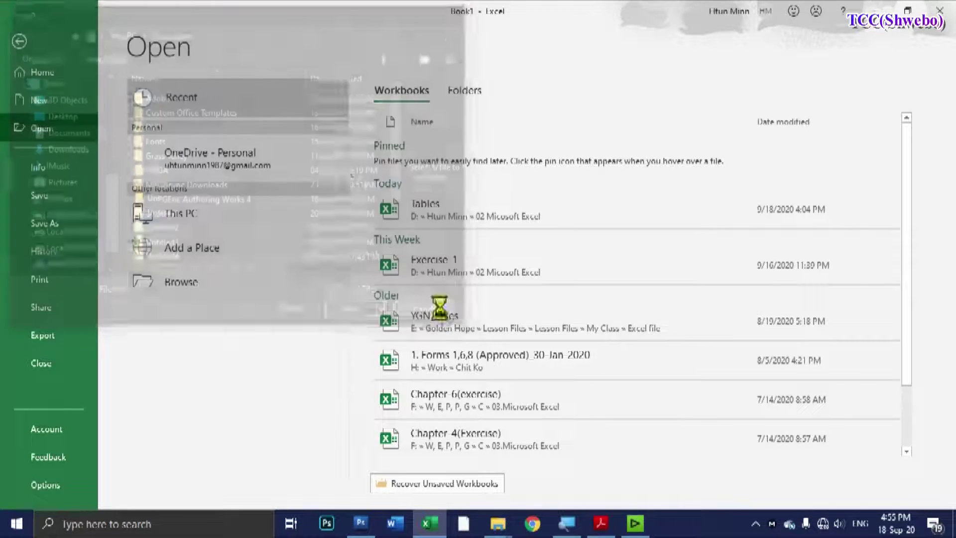
click(19, 41)
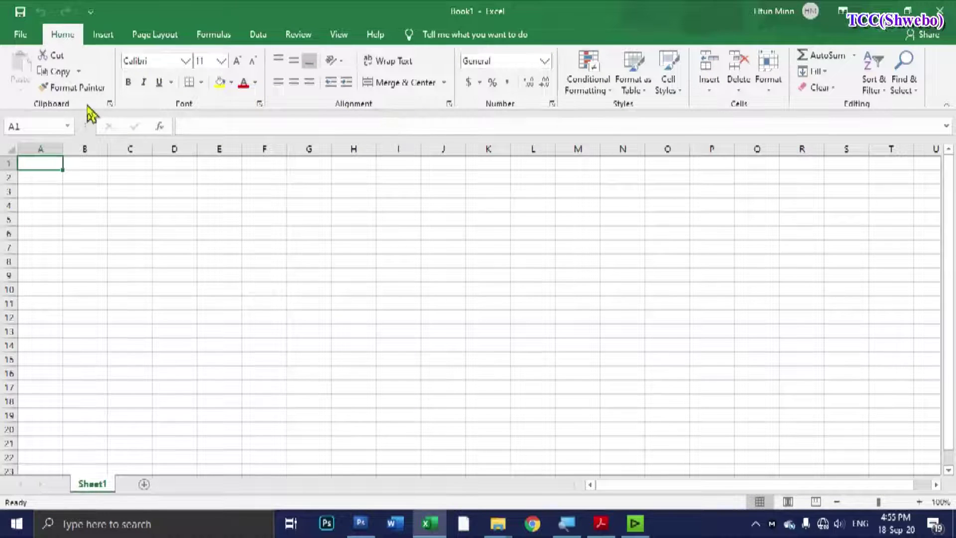
Step: Open the Tables workbook from the Recent list
click(20, 36)
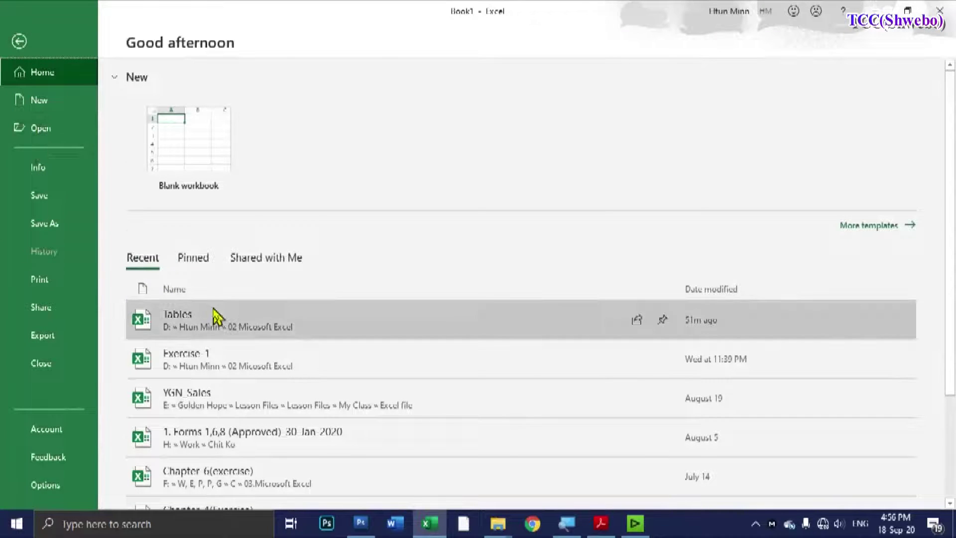
click(206, 326)
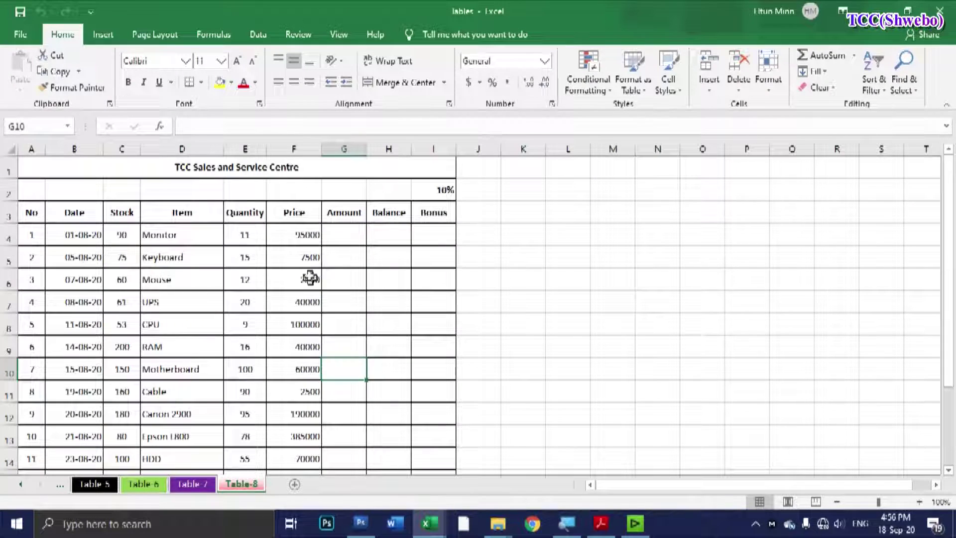
click(373, 273)
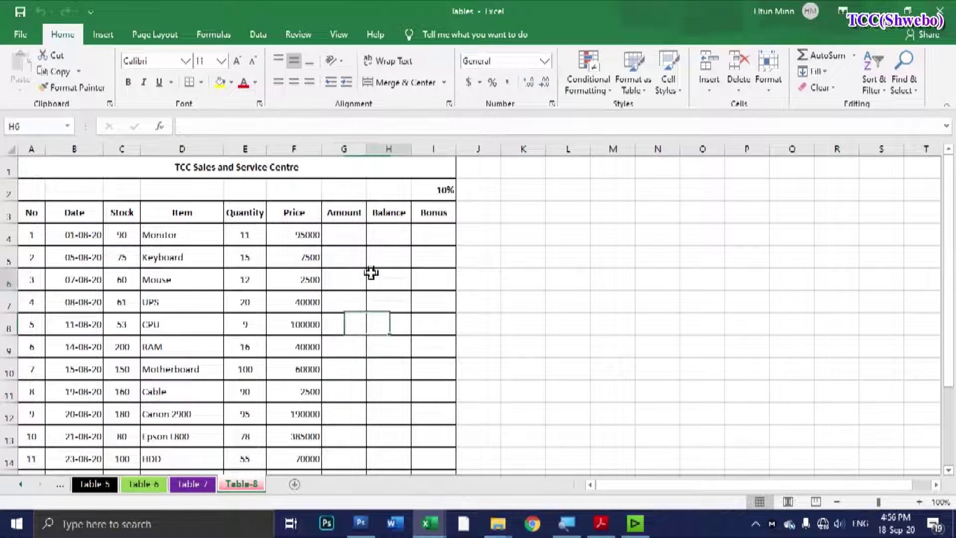
click(310, 397)
Step: Add a new sheet after Table-8 and rename it Table-9
click(295, 484)
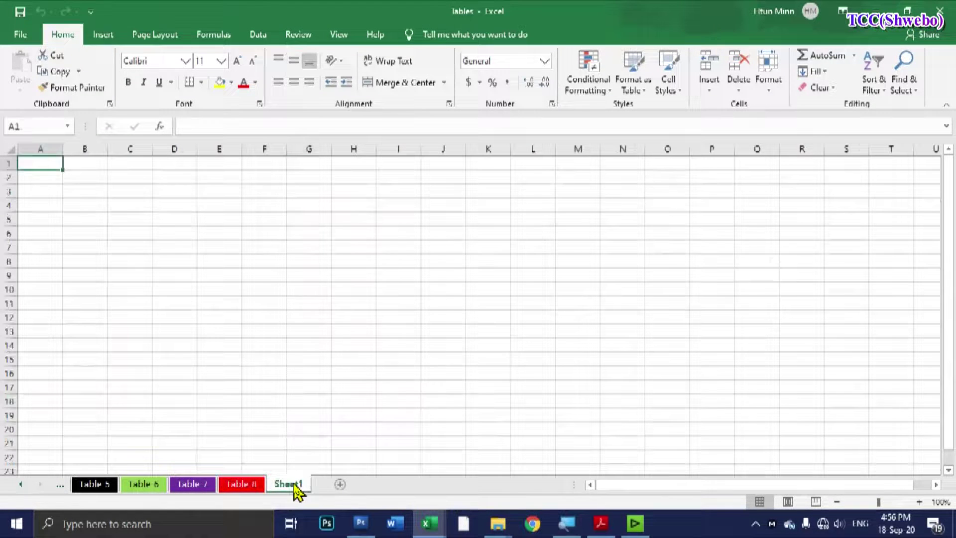
right_click(293, 486)
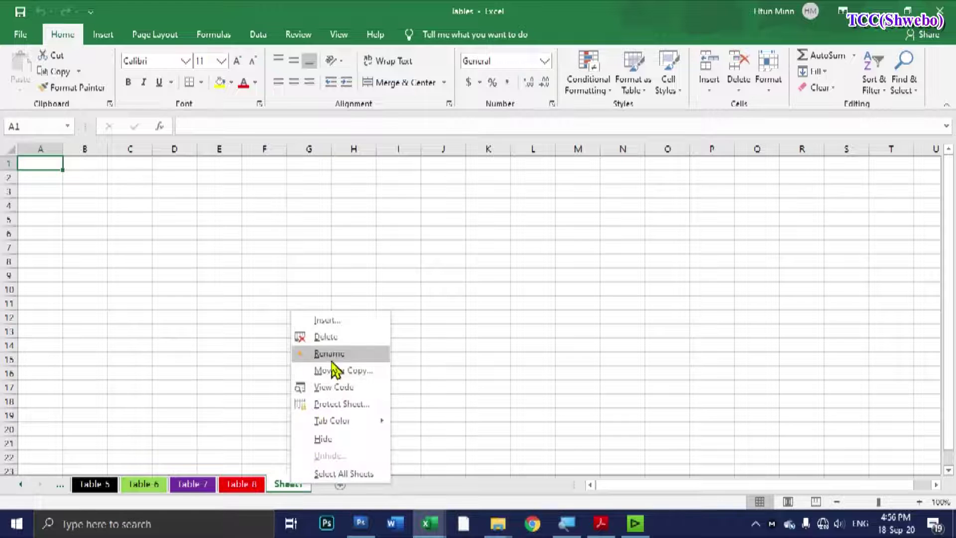
click(328, 353)
text(Table-9)
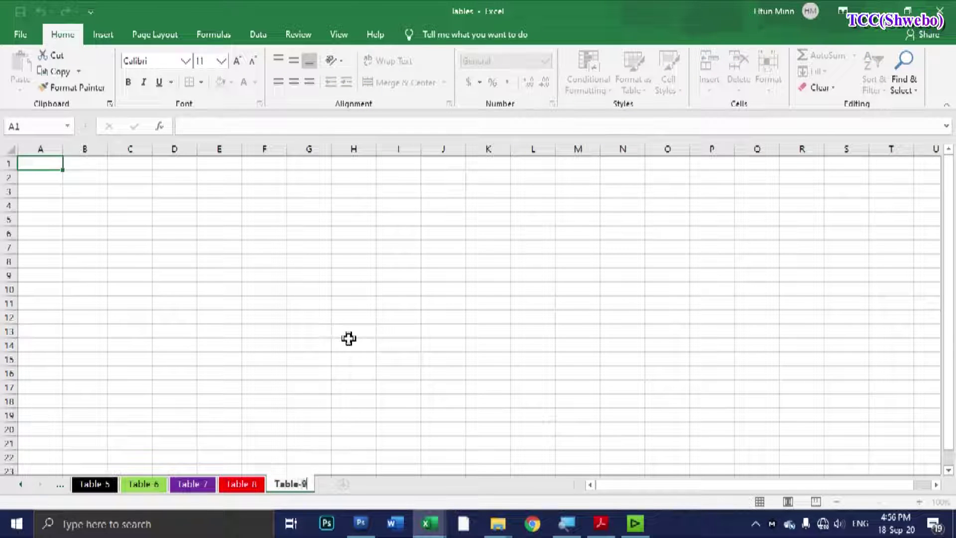
key(Return)
Step: Give the Table-9 sheet tab a colour
right_click(289, 486)
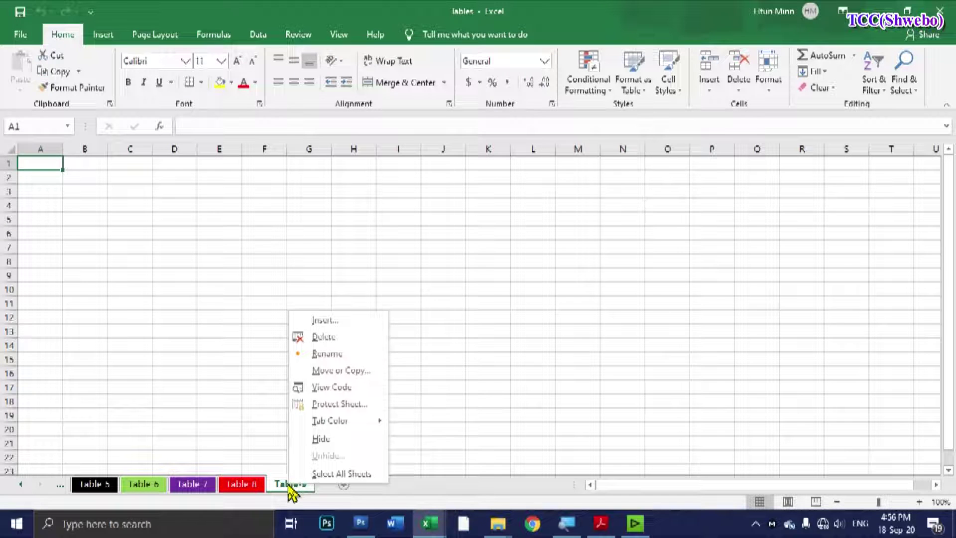
mouse_move(330, 420)
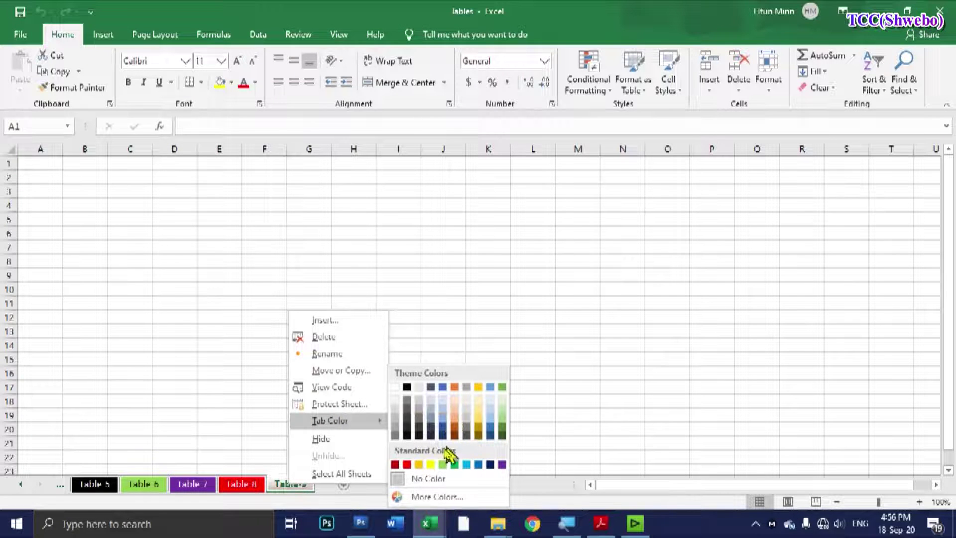
click(491, 465)
click(327, 433)
click(60, 204)
Step: Restore Excel to a smaller window and place the PDF window beside it
click(907, 11)
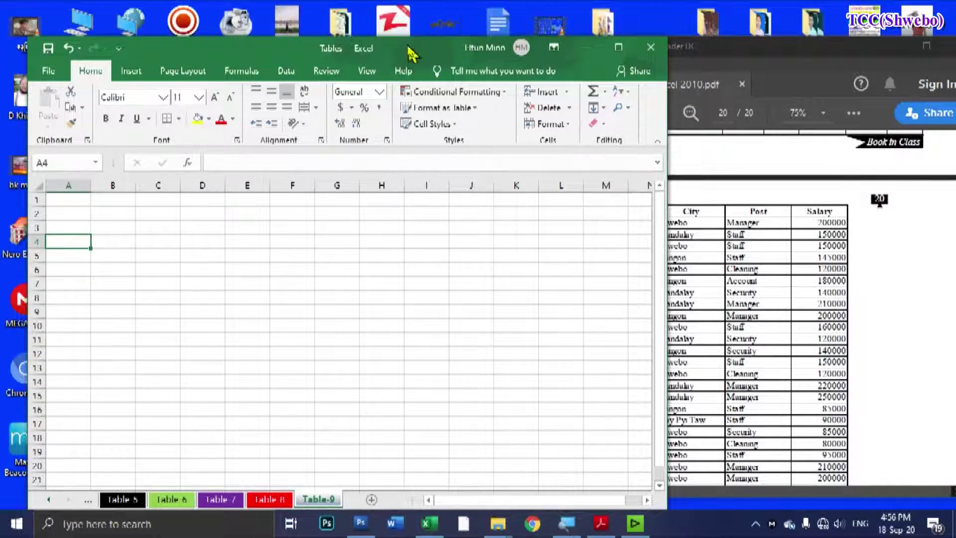
drag(411, 53, 408, 34)
drag(770, 63, 814, 35)
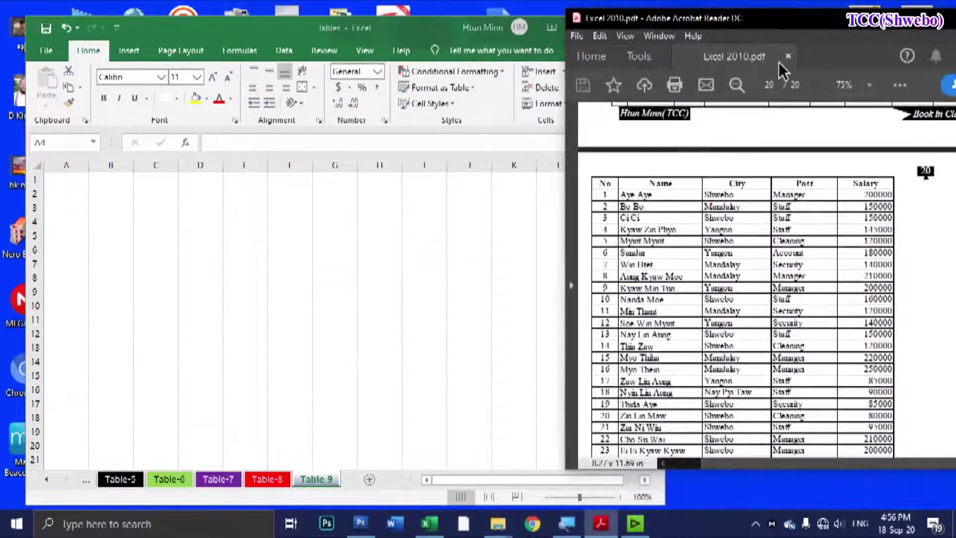
click(309, 219)
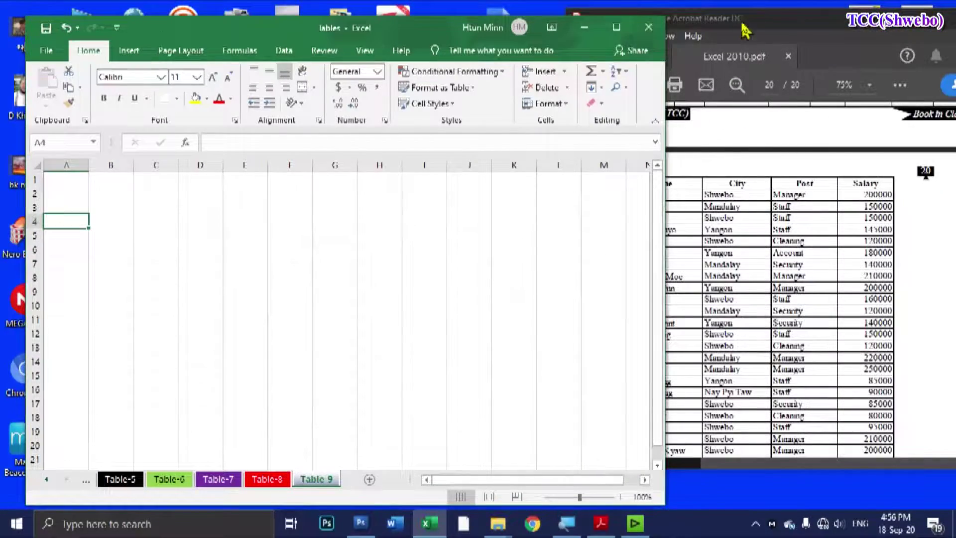
drag(745, 19, 661, 13)
Step: Scroll to the employee table, shift the PDF window further right, and select cell A1
scroll(642, 199, down, 3)
scroll(643, 199, down, 3)
scroll(643, 199, down, 2)
scroll(643, 199, down, 2)
click(71, 216)
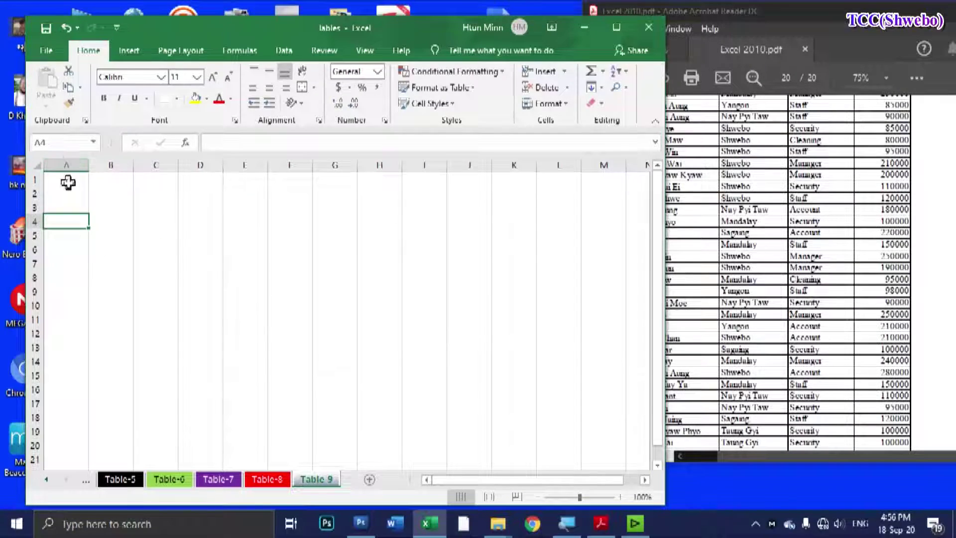
scroll(763, 145, up, 3)
scroll(763, 145, up, 3)
scroll(763, 145, up, 1)
drag(819, 26, 857, 26)
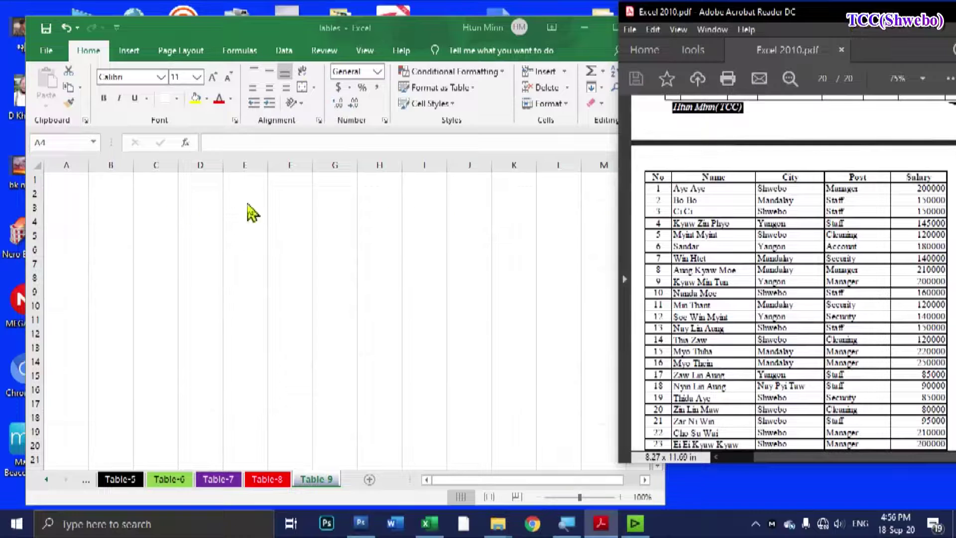
click(72, 186)
click(76, 179)
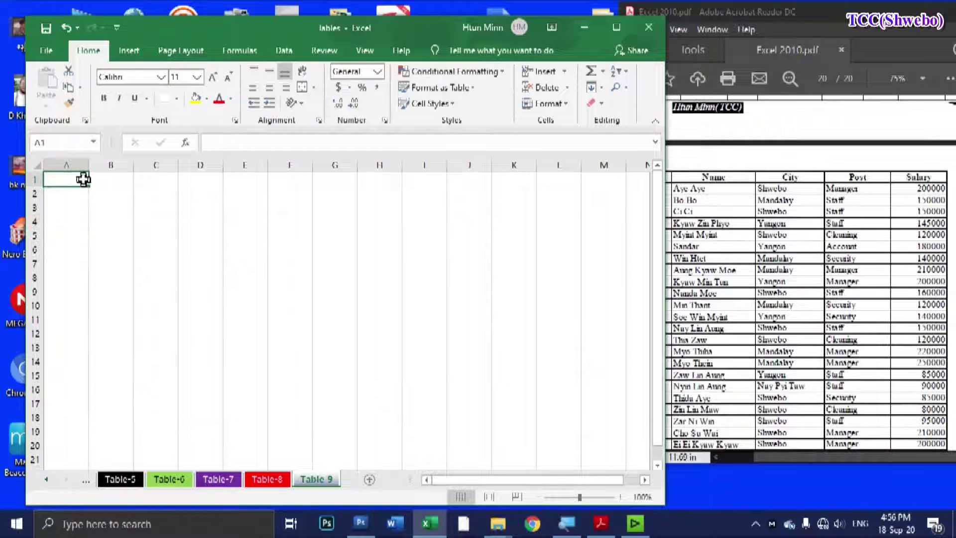
Step: Type the headings No, Name, City, Post and Salary across A1:E1
text(B)
text(No)
key(Tab)
text(N)
key(Tab)
text(C)
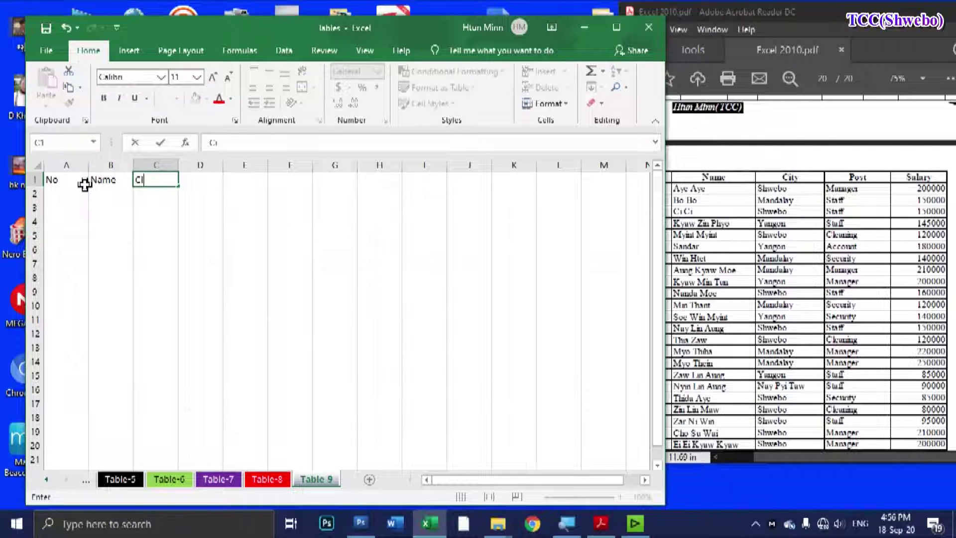
key(Tab)
text(Post)
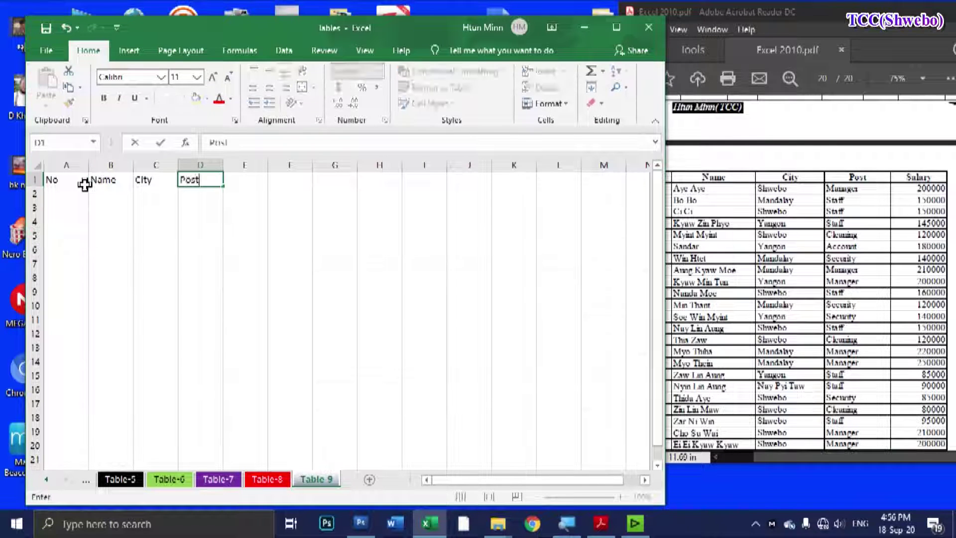
key(Tab)
text(Sa)
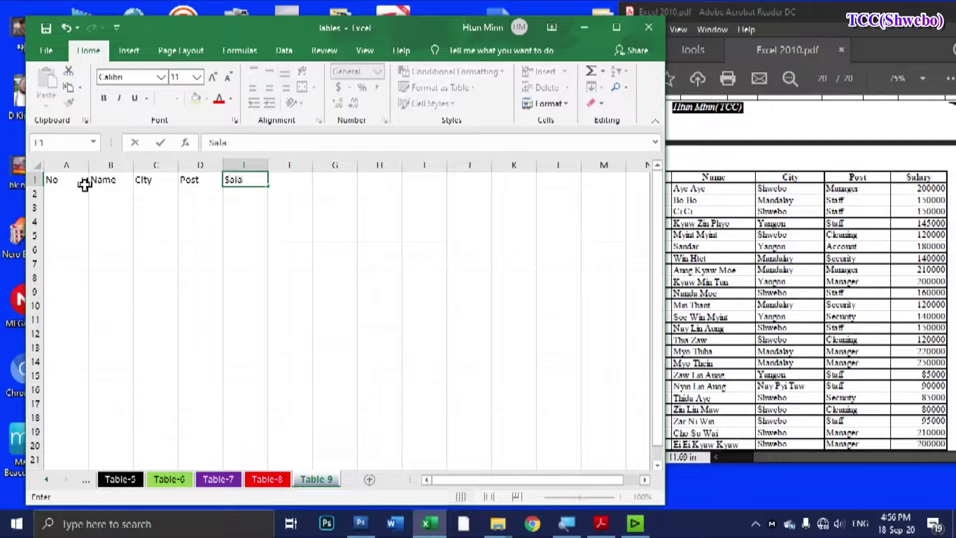
key(Return)
Step: Fit columns A–E to their contents and centre the header row
click(84, 179)
drag(89, 164, 66, 170)
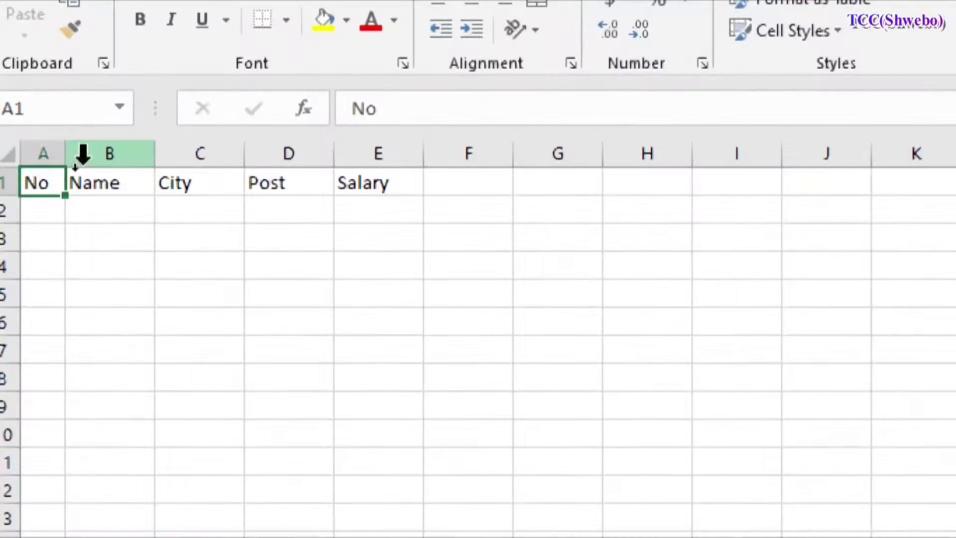
drag(155, 151, 237, 157)
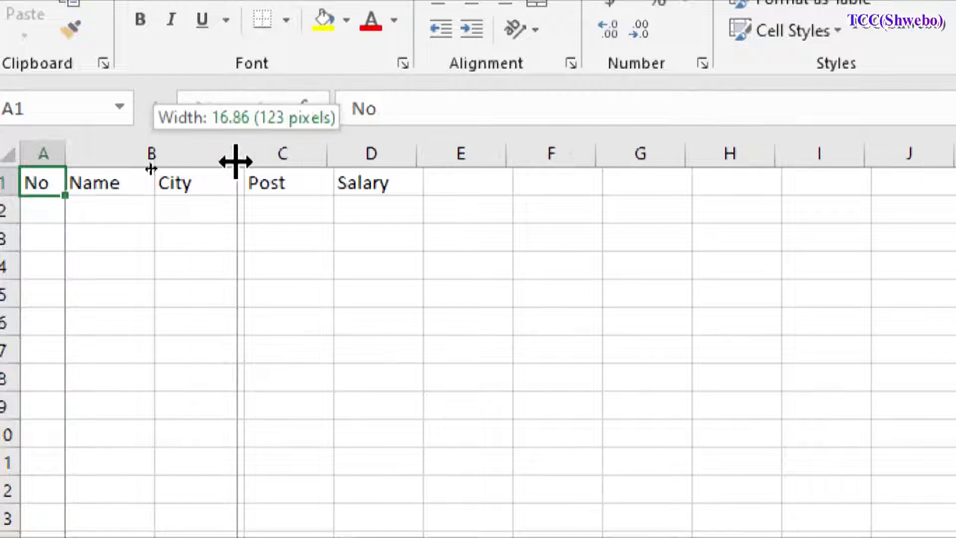
drag(327, 157, 359, 157)
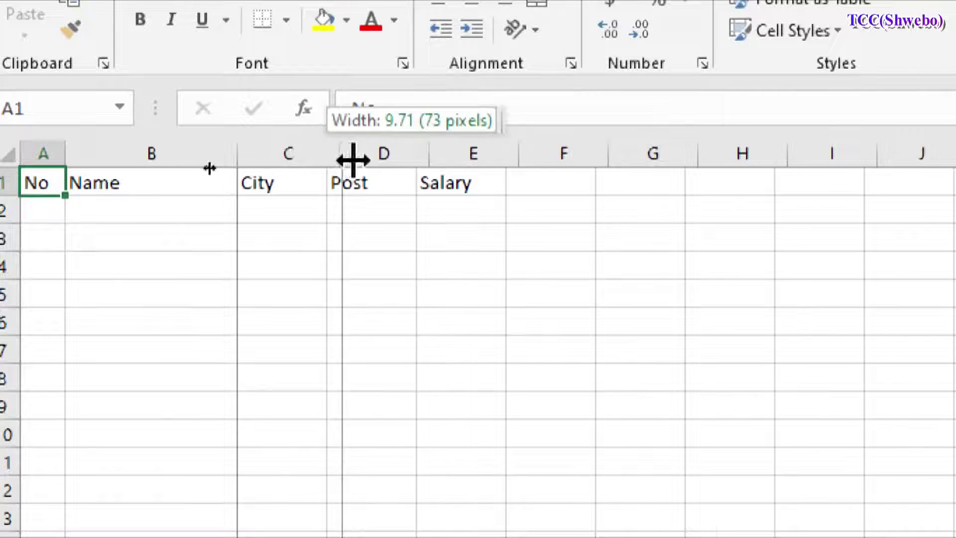
drag(444, 159, 457, 159)
drag(547, 157, 563, 157)
mouse_move(36, 183)
mouse_down()
mouse_move(405, 171)
mouse_move(556, 182)
mouse_move(523, 182)
mouse_up()
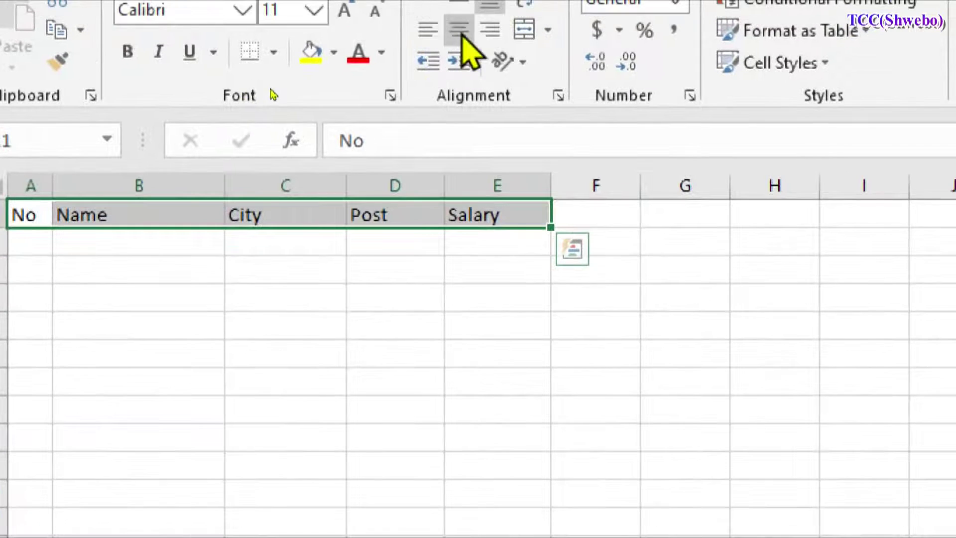
click(460, 32)
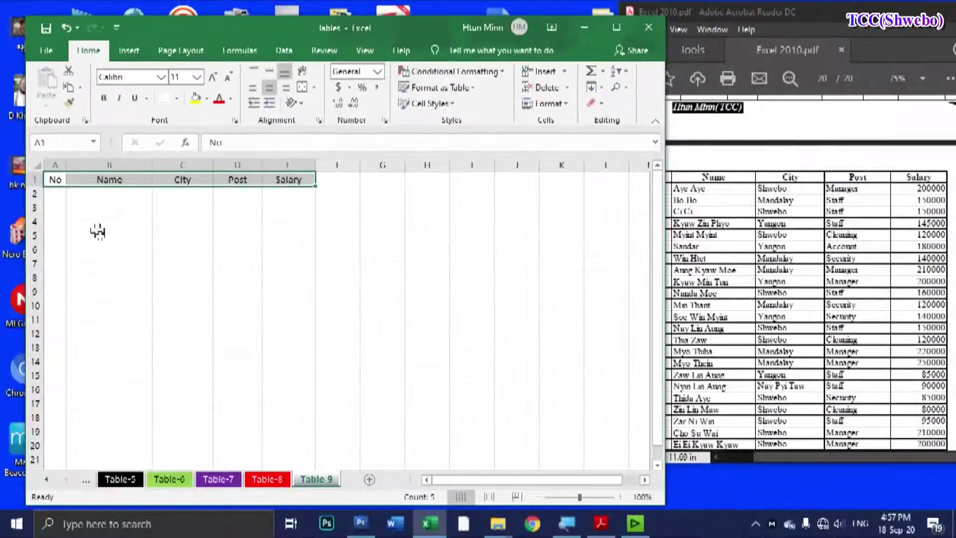
Step: Enter 1 in A2 and fill serial numbers down column A under No
click(57, 194)
text(1)
key(Return)
key(Return)
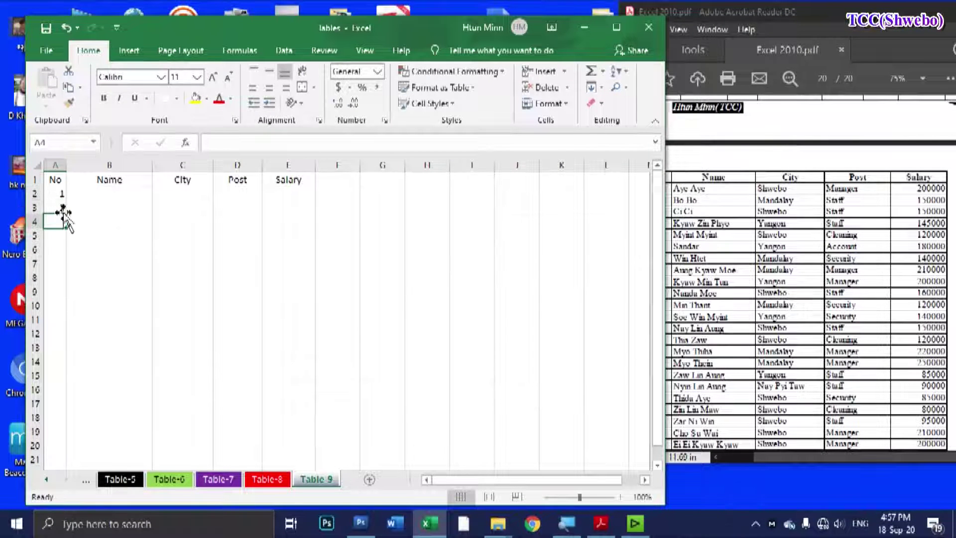
scroll(812, 309, down, 5)
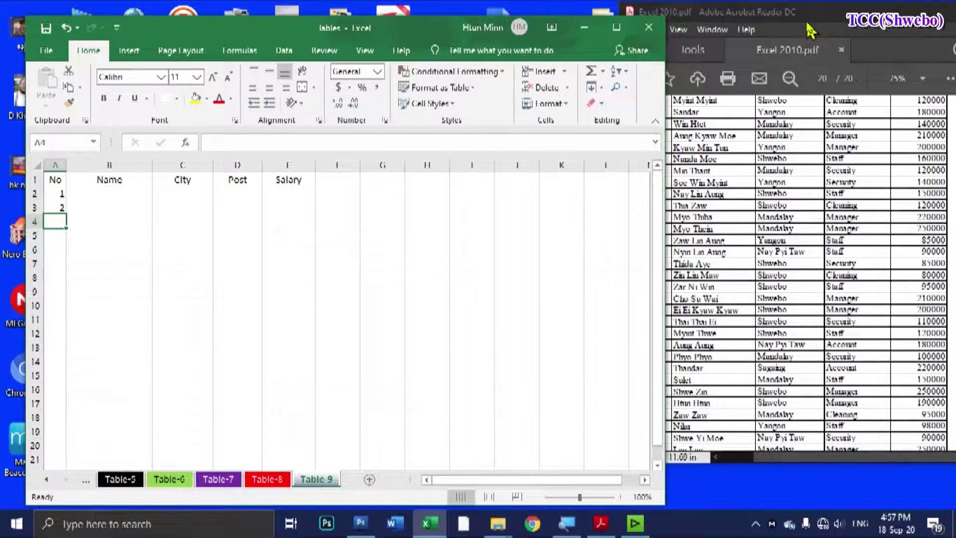
drag(810, 30, 815, 34)
scroll(747, 299, down, 4)
scroll(671, 372, down, 5)
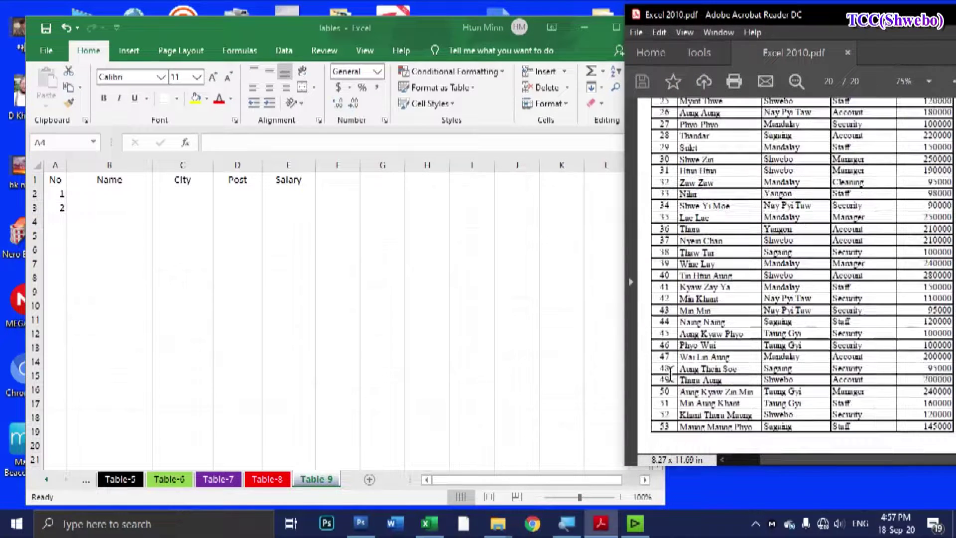
drag(56, 194, 70, 479)
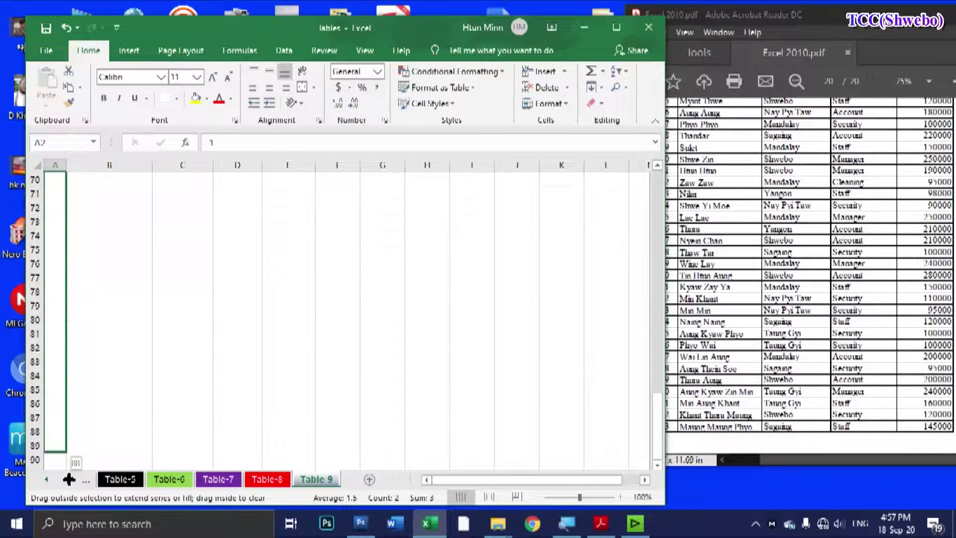
mouse_move(69, 479)
mouse_down()
mouse_move(93, 168)
mouse_move(69, 244)
mouse_up()
Step: Resize the Excel and PDF windows side by side and select cell B2
scroll(107, 226, up, 6)
scroll(118, 231, up, 6)
scroll(120, 231, up, 4)
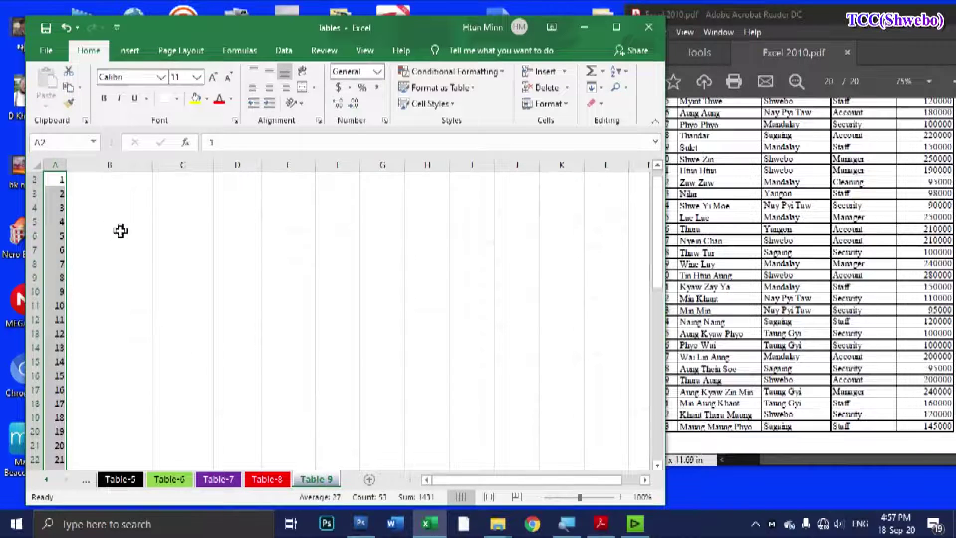
scroll(120, 231, up, 1)
click(121, 194)
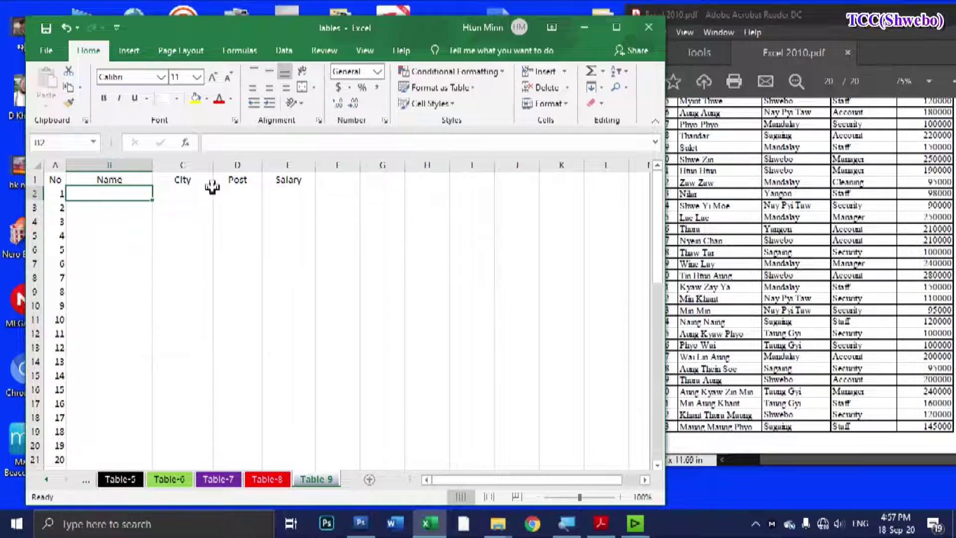
scroll(820, 159, up, 5)
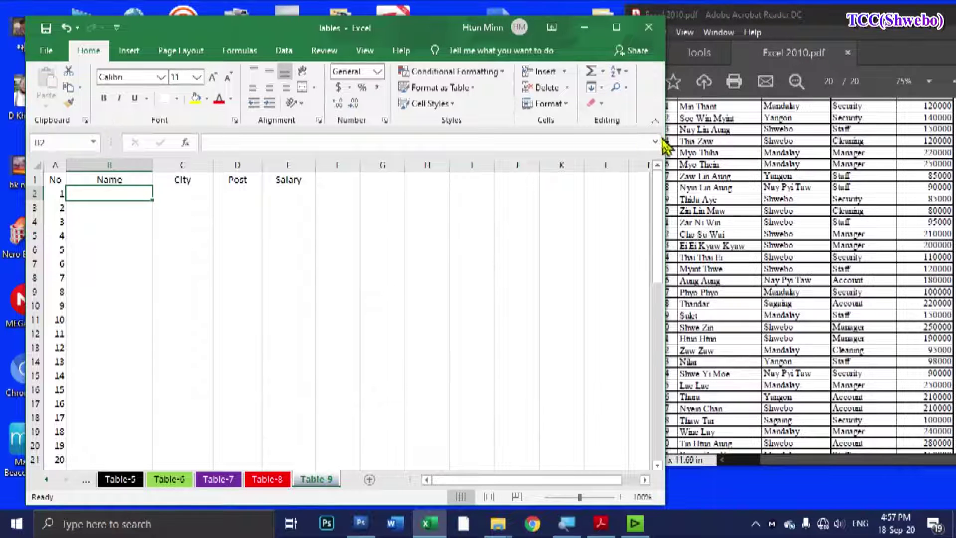
click(618, 220)
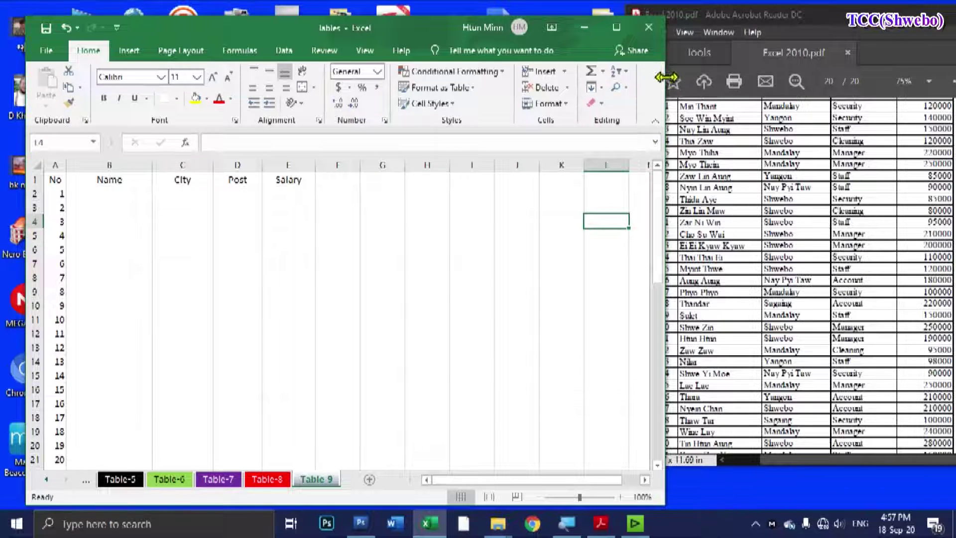
drag(665, 78, 630, 78)
scroll(741, 171, up, 5)
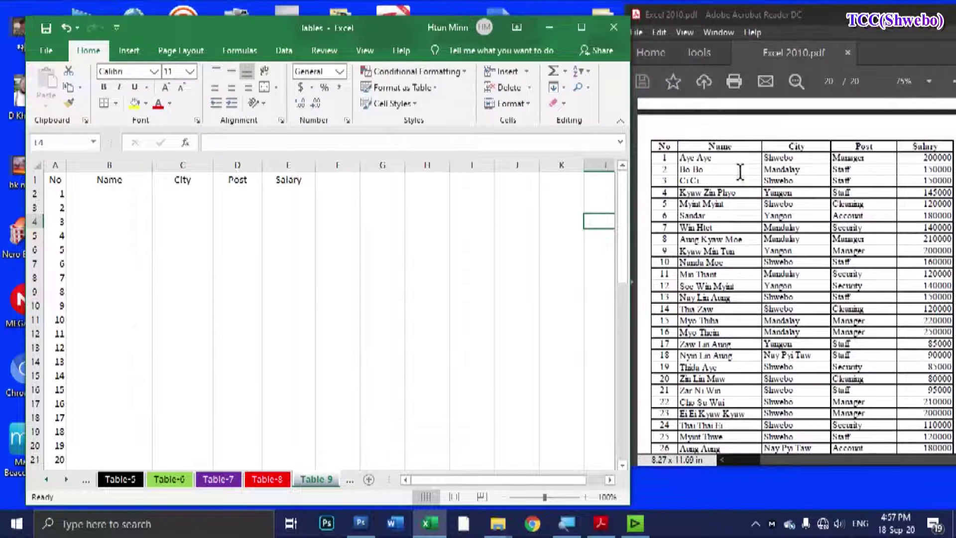
double_click(904, 25)
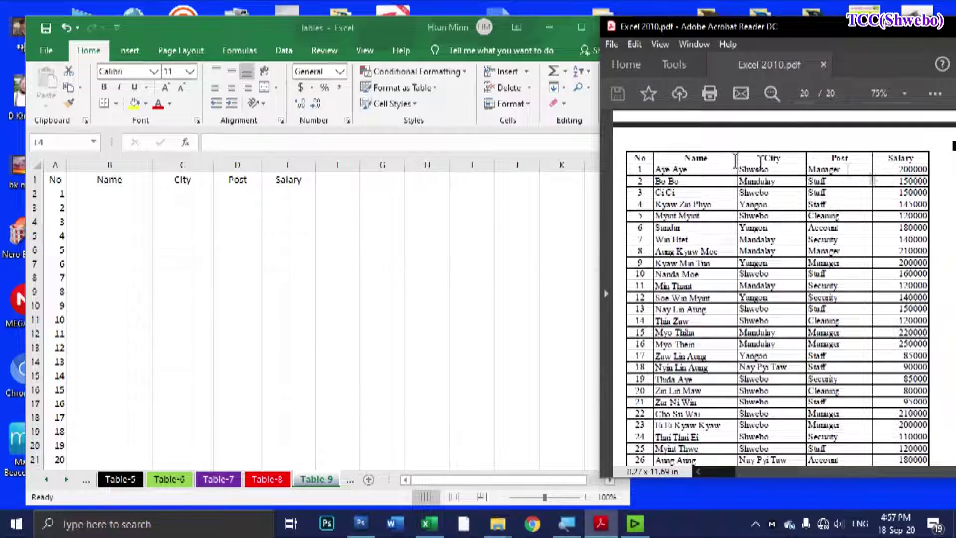
click(406, 195)
click(105, 193)
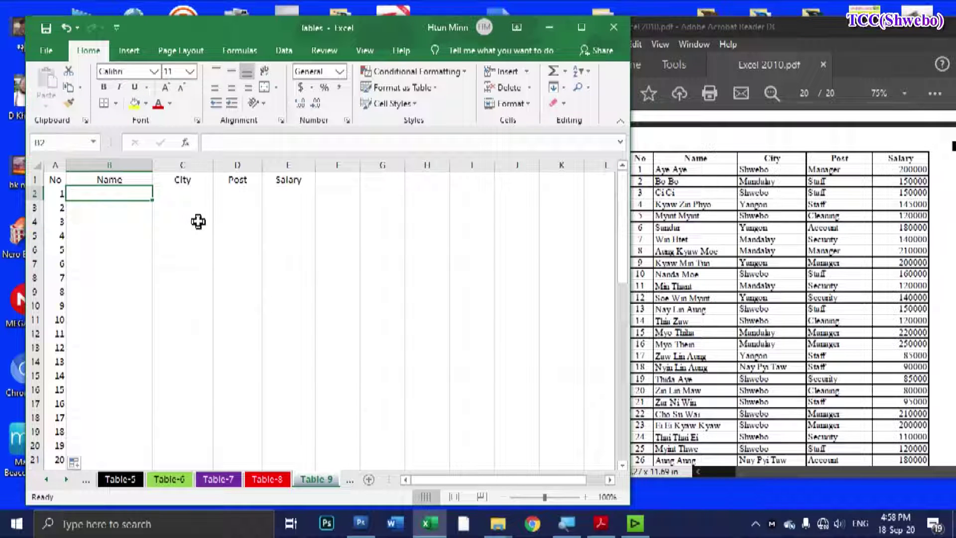
Step: Fill row 2 with the first employee's name, Shwebo, Manager and 200000
text(Aye Aye)
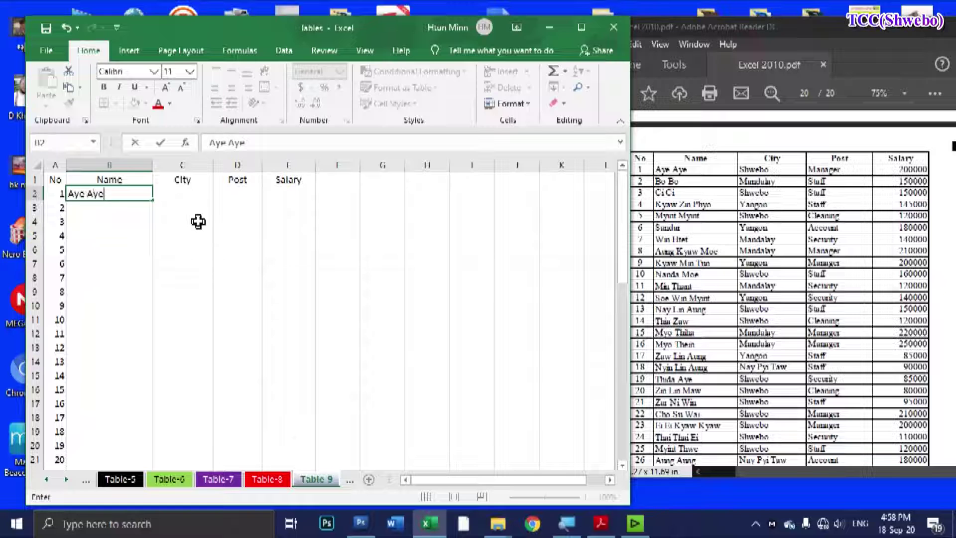
key(Tab)
text(S)
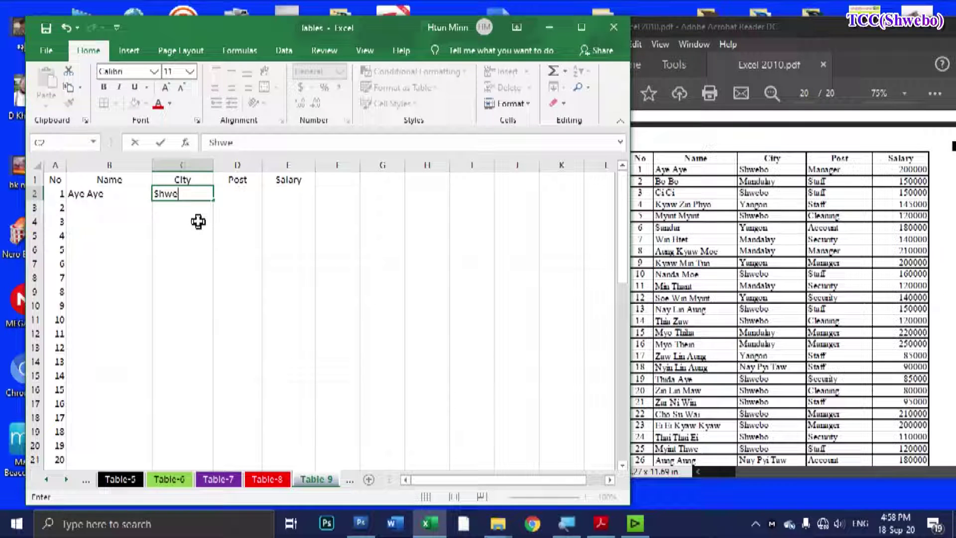
key(Tab)
text(Ma)
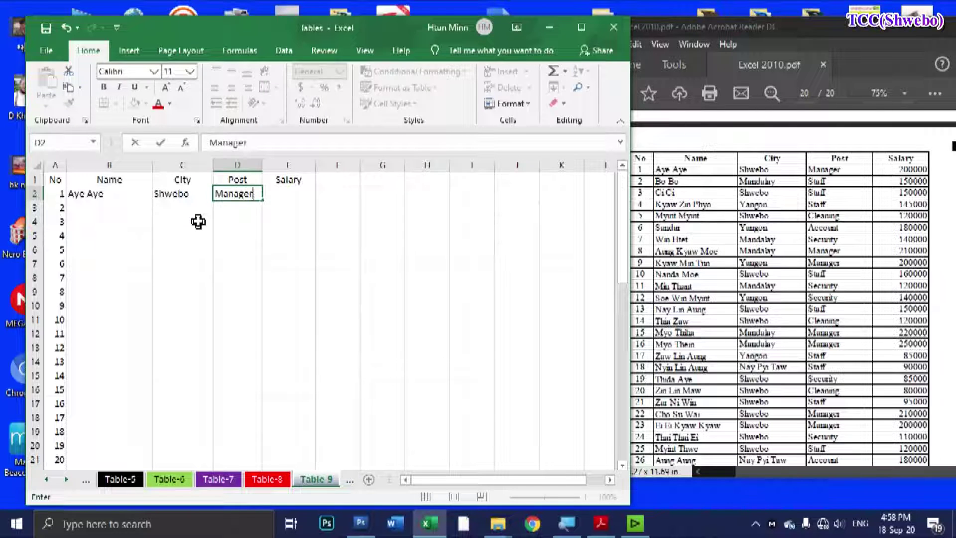
key(Tab)
text(2)
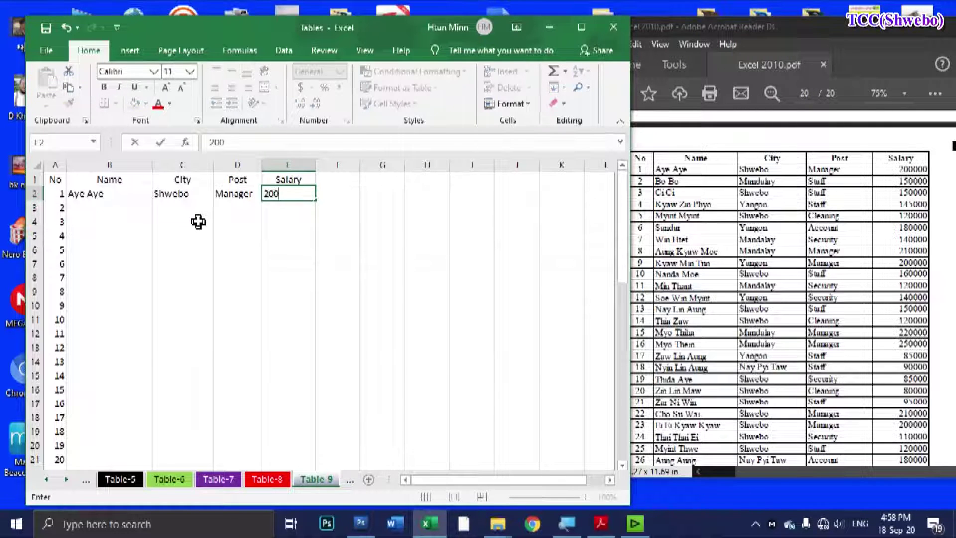
text(000)
key(Return)
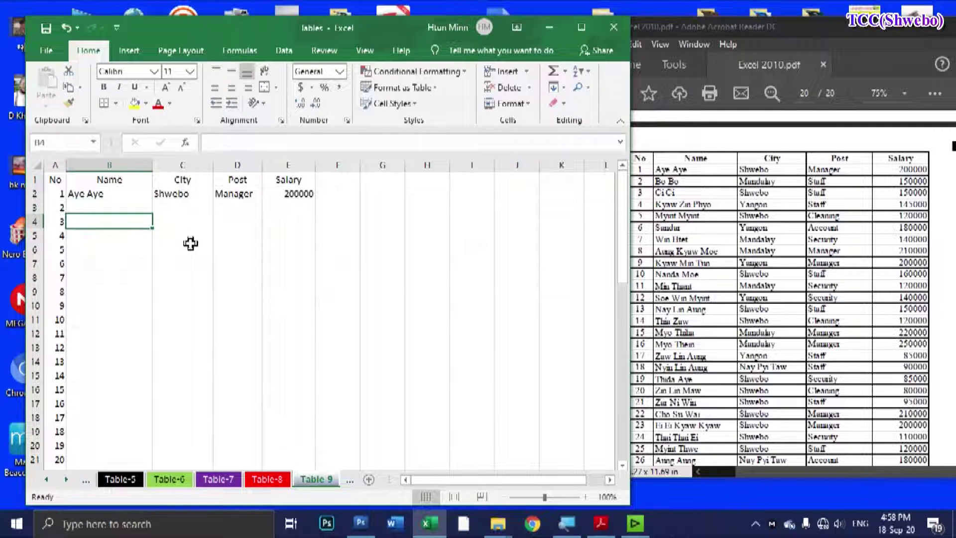
Step: Enter employee names 2 through 10 down column B
text(B)
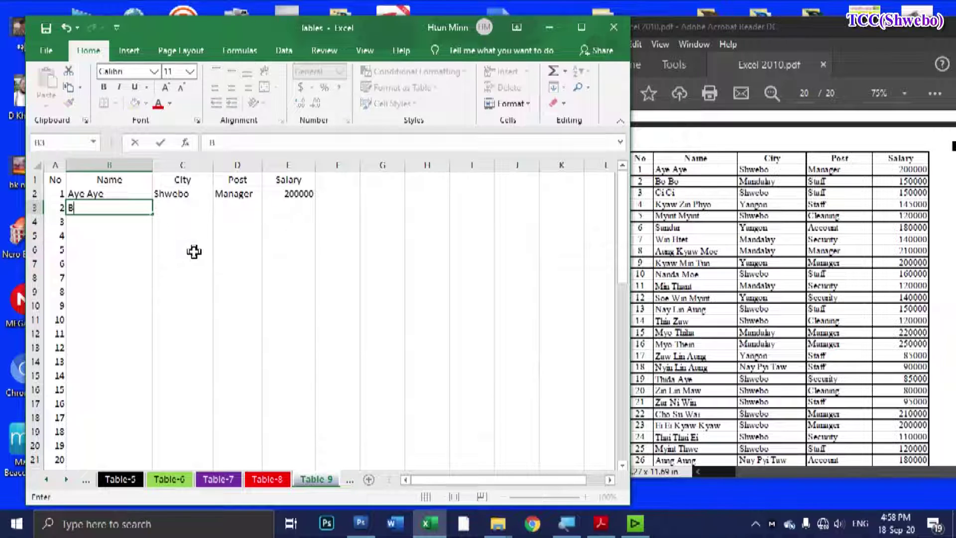
text(o B)
key(Return)
text(Ci Ci)
key(Return)
text(Kyaw )
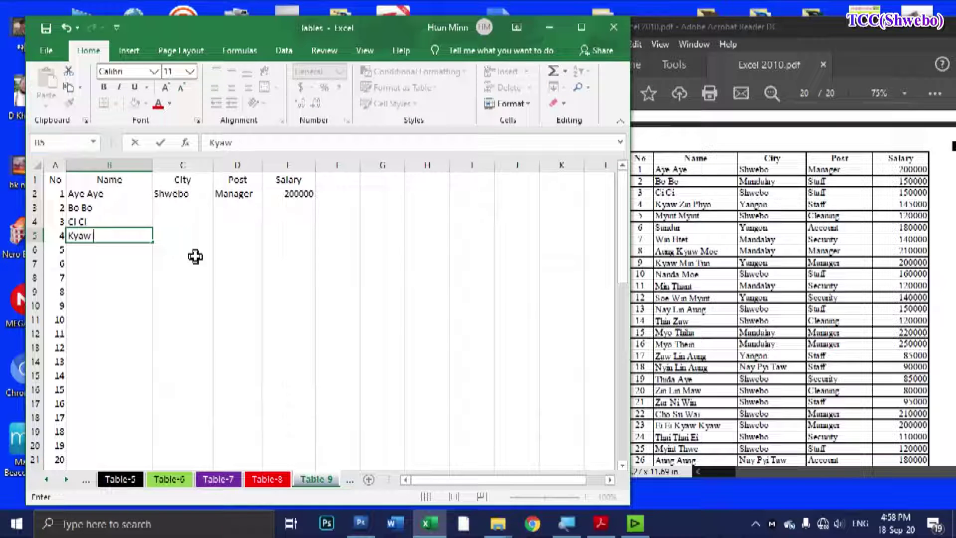
text(Zin Phyo)
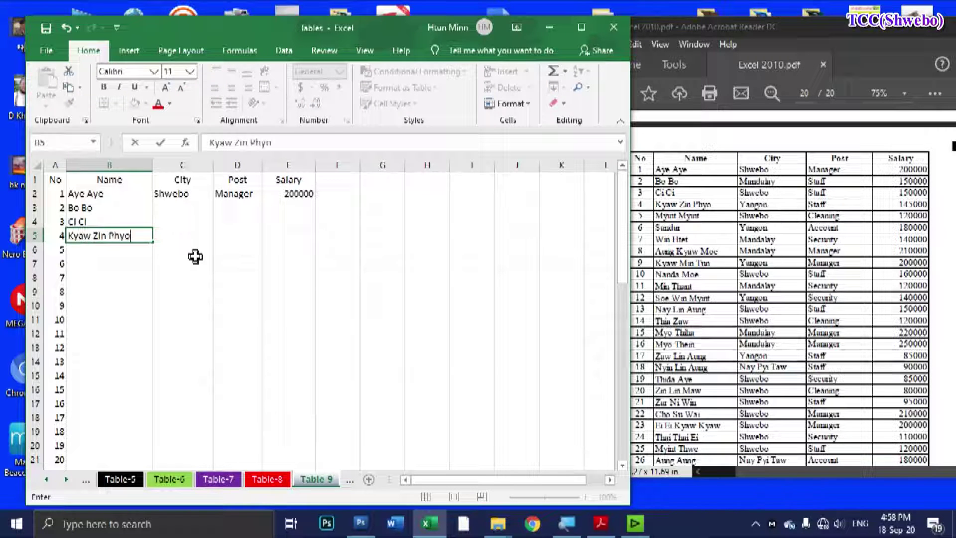
key(Return)
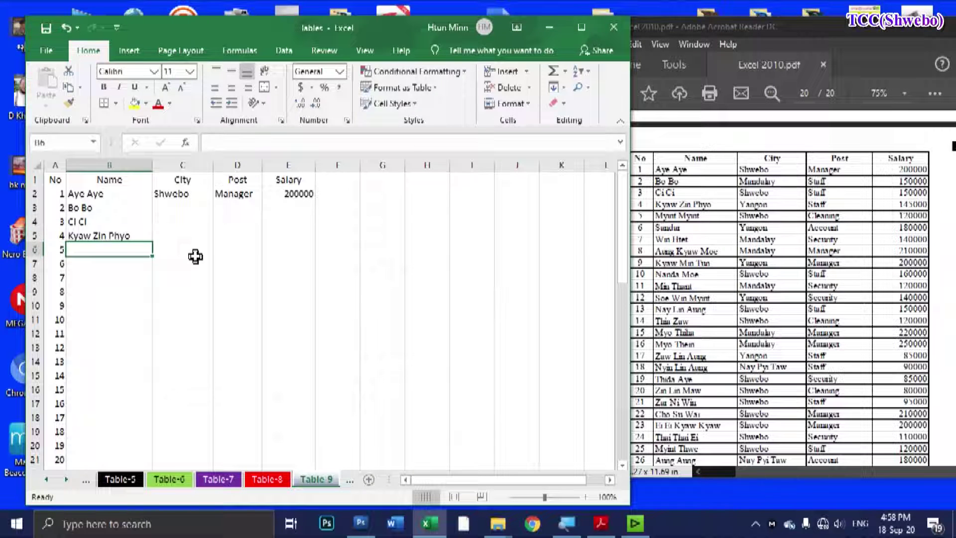
text(Myint)
key(Return)
text(Sande)
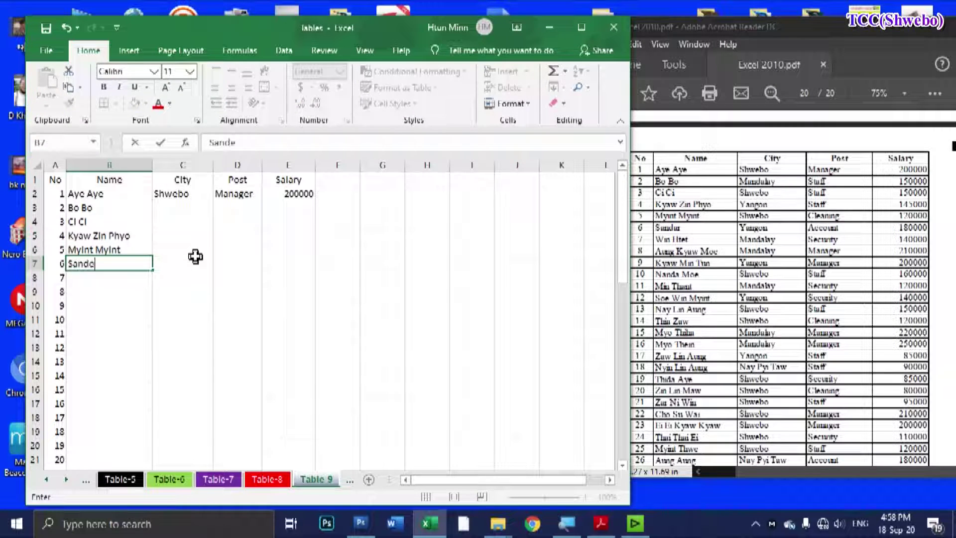
text(r)
key(Return)
text(Win)
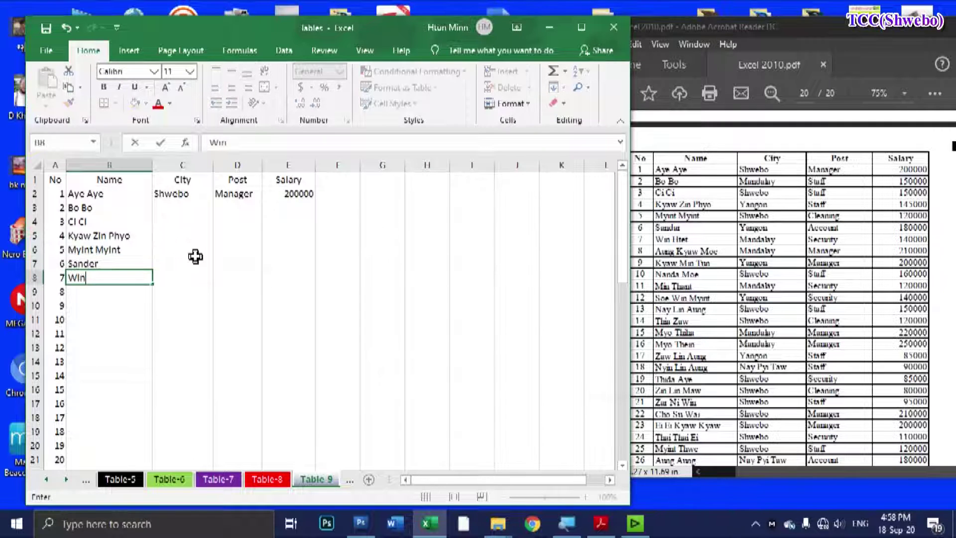
text( Het)
key(Return)
text(ng Kyaw Moe)
key(Return)
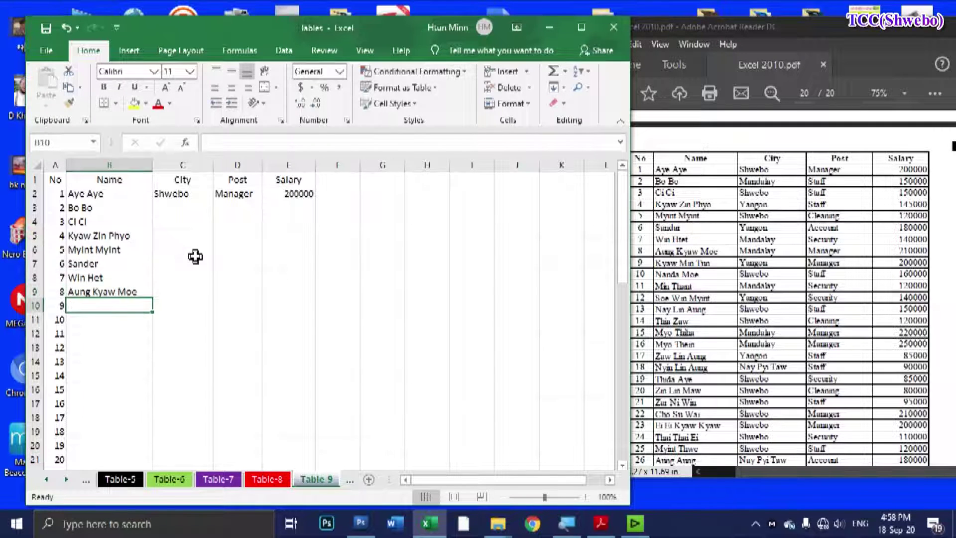
text(Kyw Min Tun)
key(Return)
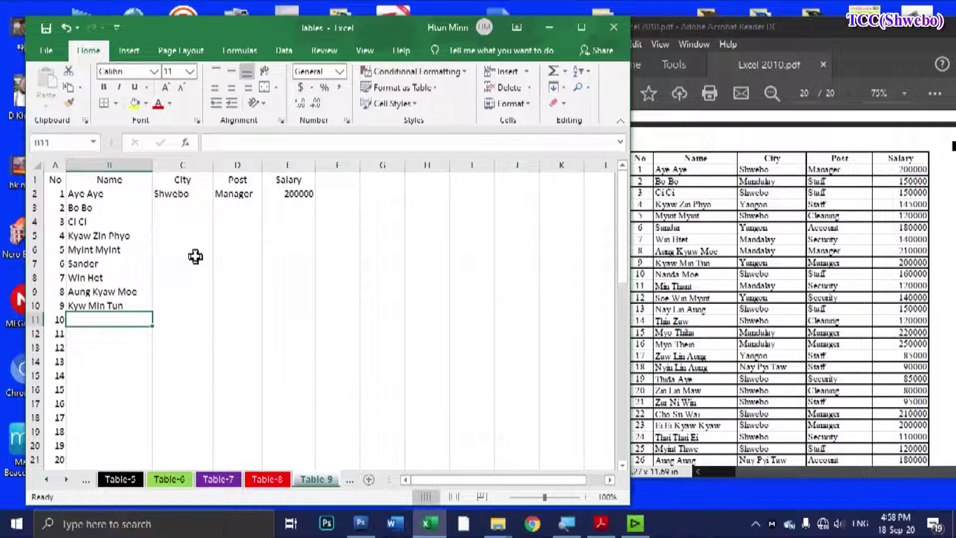
text(Nand)
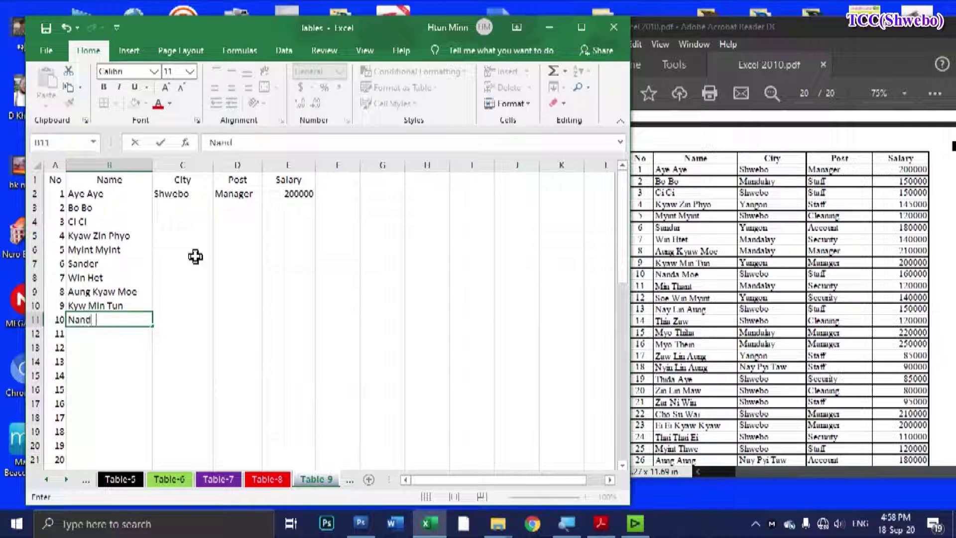
text(a Moe)
key(Return)
Step: Enter employee names 11 through 14, correcting typos in B12 and B13
text(Min That)
key(Return)
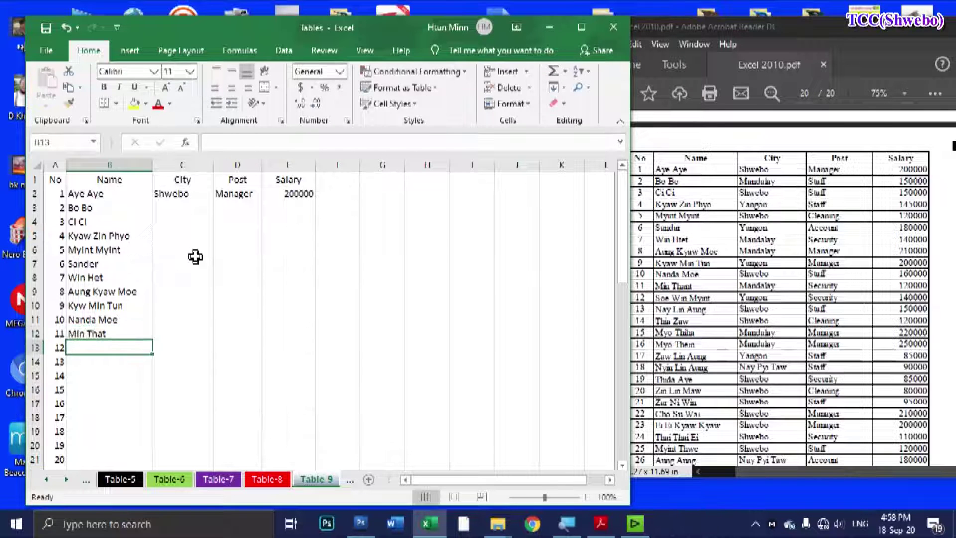
key(Up)
key(F2)
key(Left)
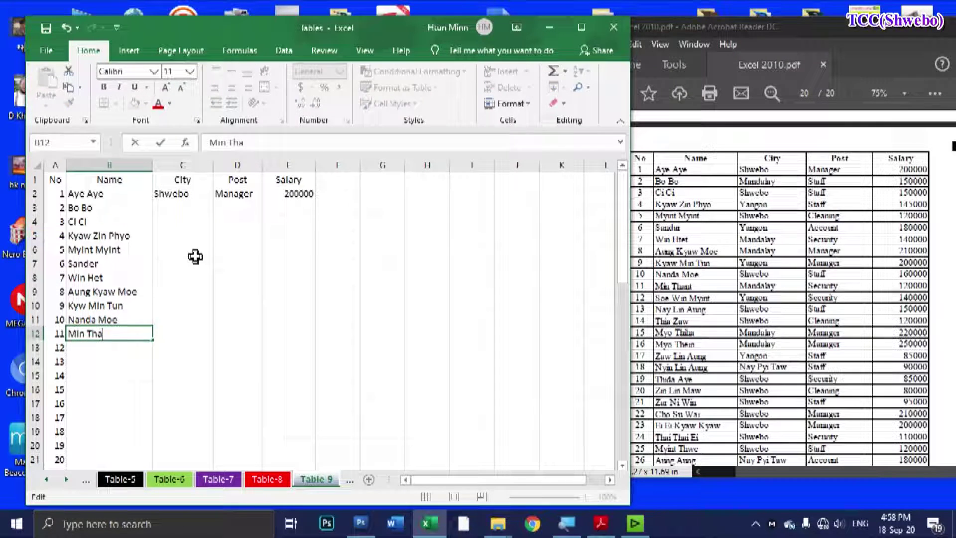
text(n)
key(Return)
text(WSow)
key(BackSpace)
key(BackSpace)
key(BackSpace)
text(Soe Win Myint)
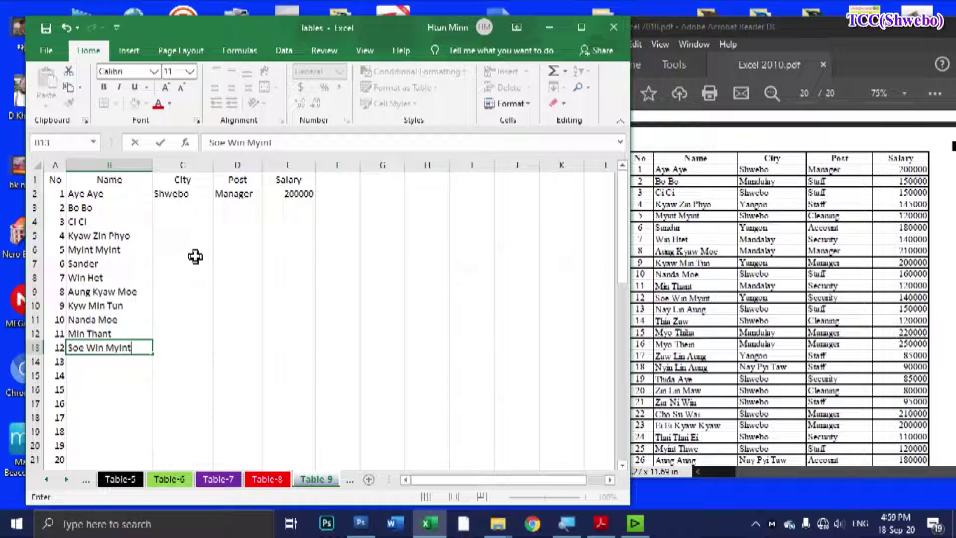
key(Return)
text(Nay Lin Aung)
key(Return)
text(Thiha Zaw)
key(Return)
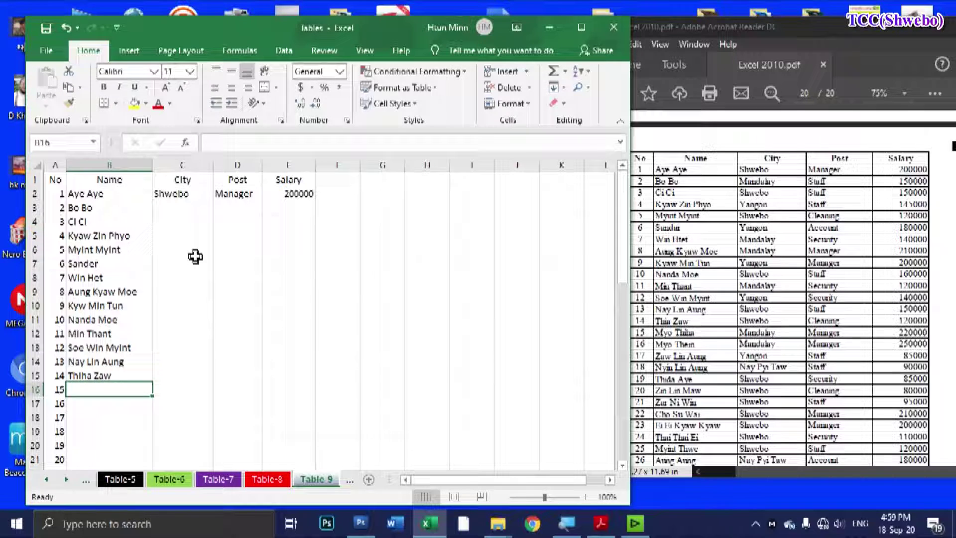
Step: Enter employee names 15 through 20, ending in B21
text(Myo )
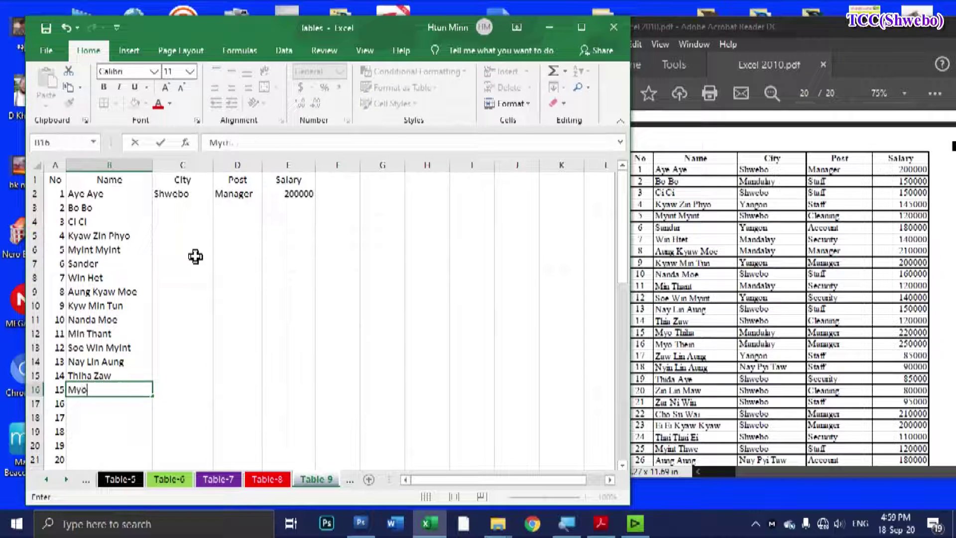
text(Thein)
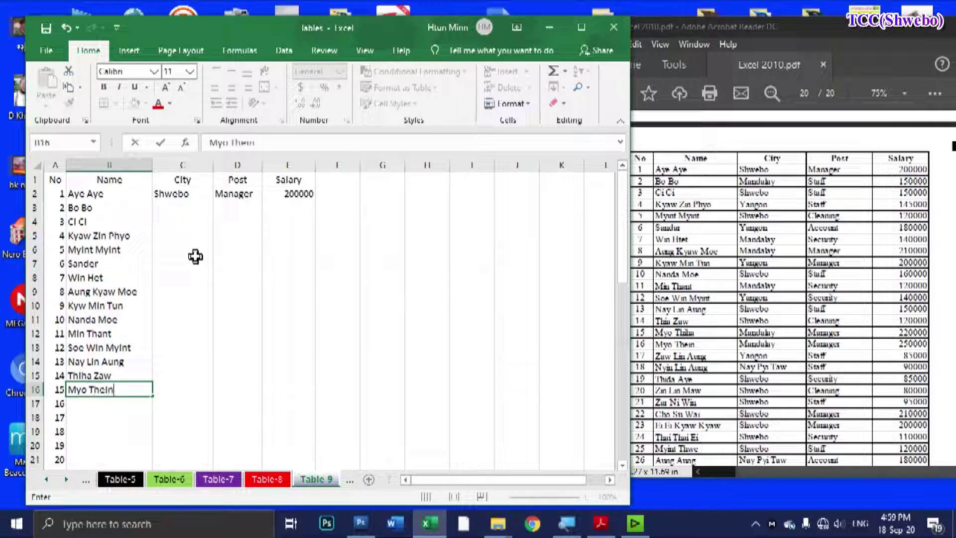
key(Return)
text(Zaw Lin Aung)
key(Return)
text(Nyin )
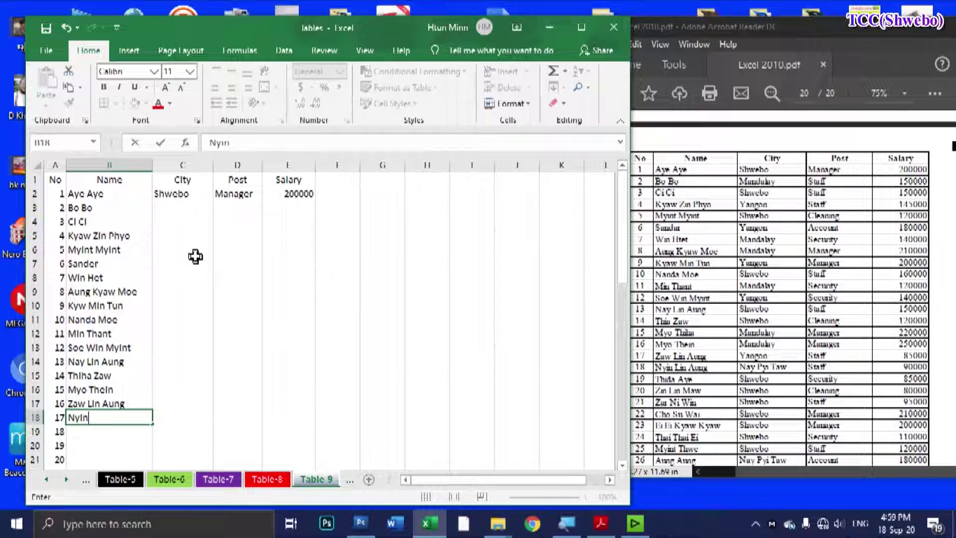
text(Lin)
text( Aung)
key(Return)
text(Thida Ay)
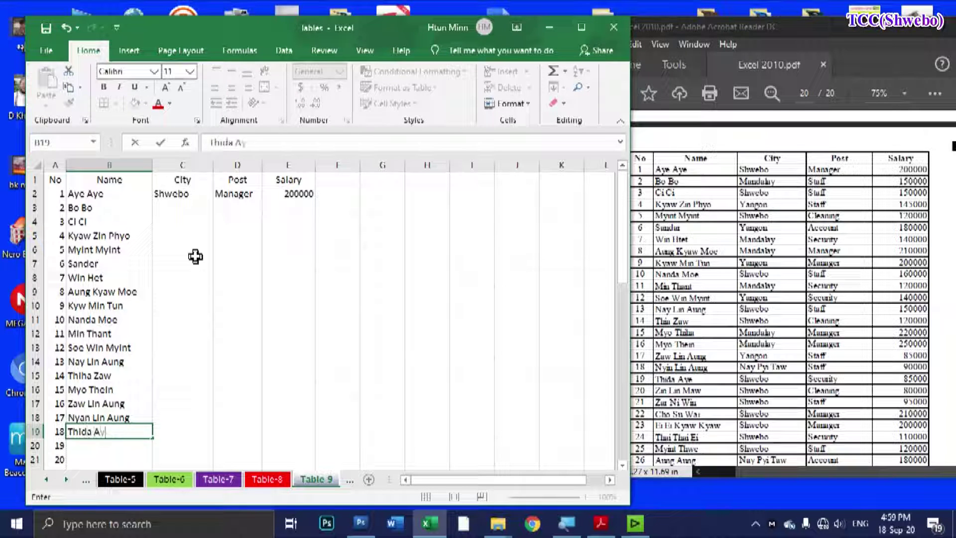
text(e)
key(Return)
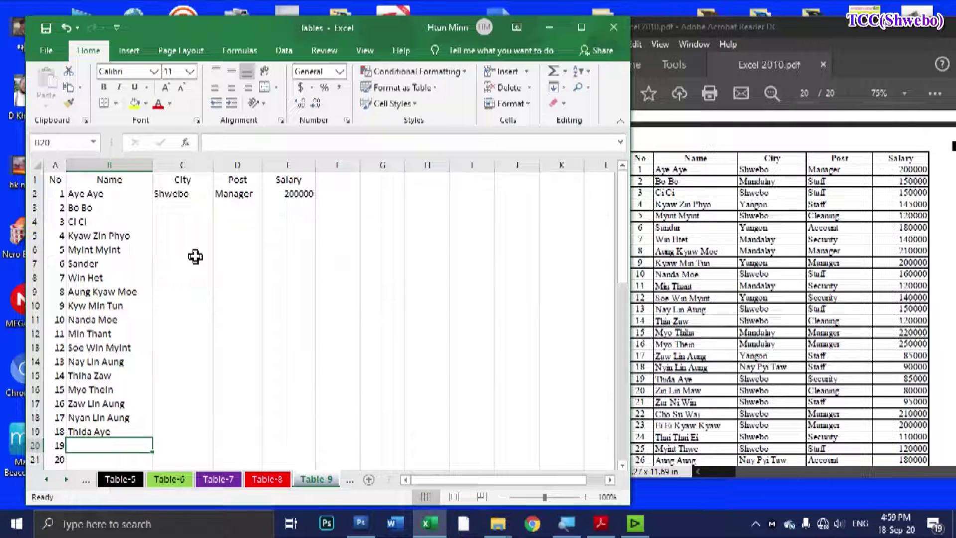
text(Zin Lin Maw)
key(Return)
text(Zar Ni)
key(BackSpace)
text(Win)
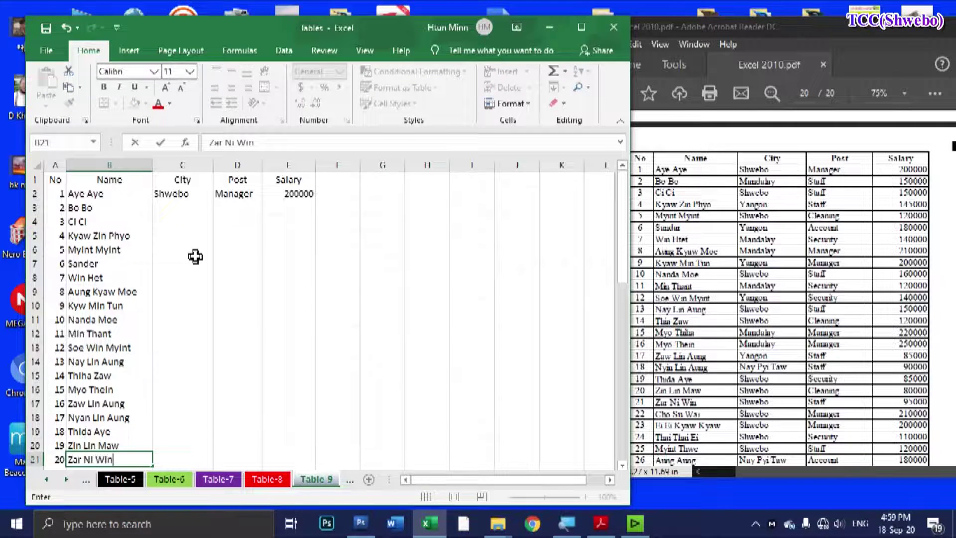
key(Return)
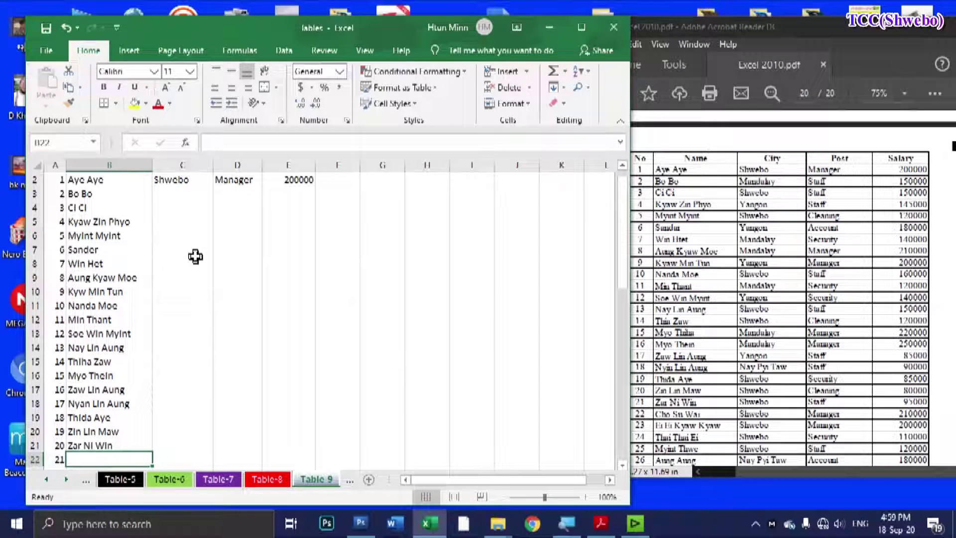
scroll(221, 399, down, 2)
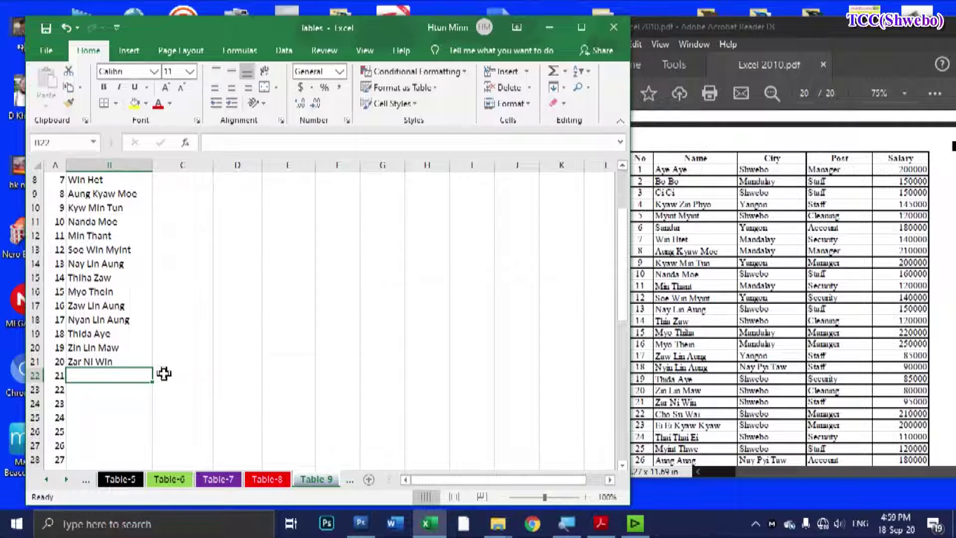
click(98, 363)
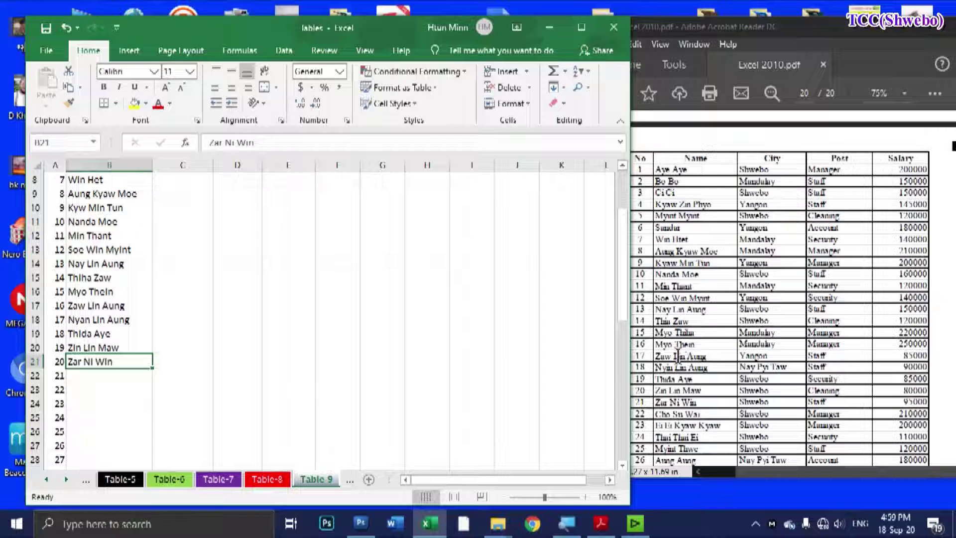
click(122, 331)
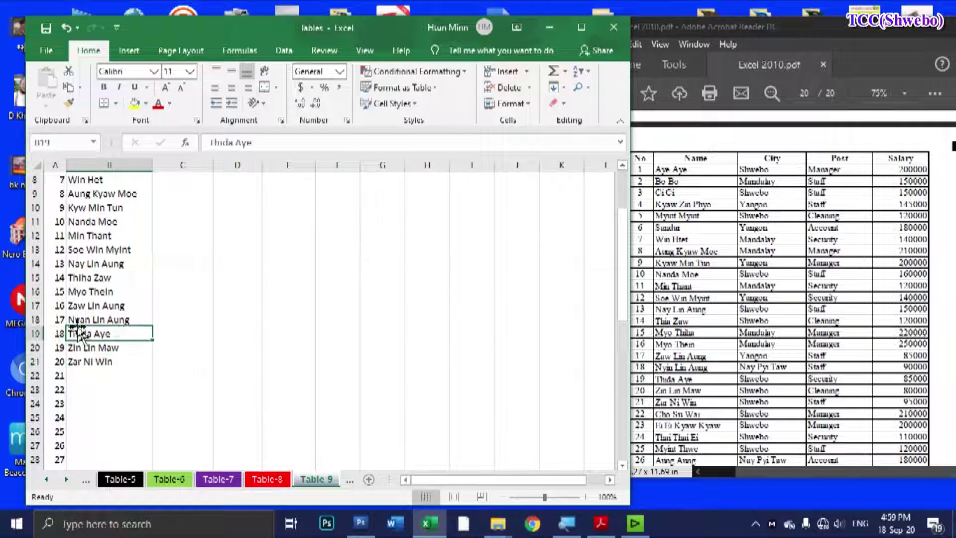
drag(87, 331, 88, 364)
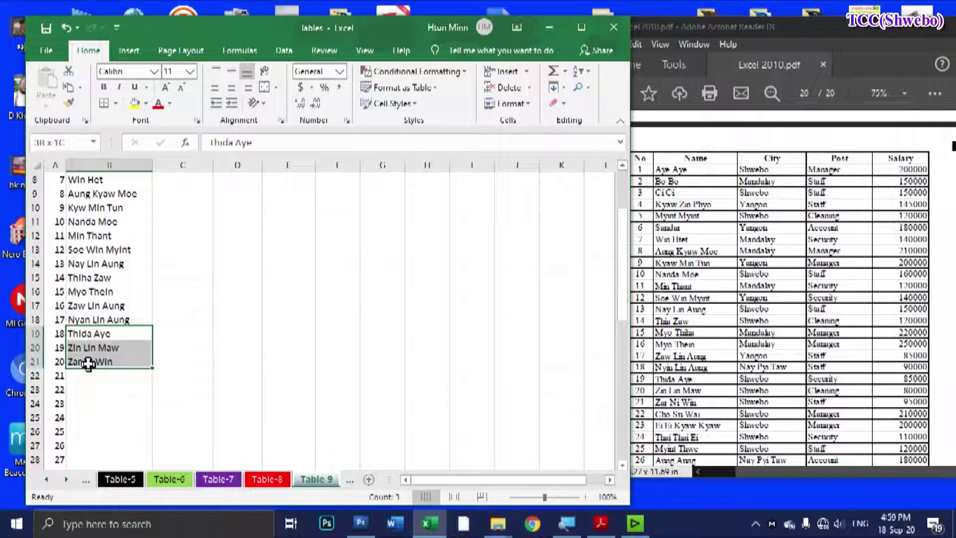
drag(150, 350, 132, 373)
click(128, 332)
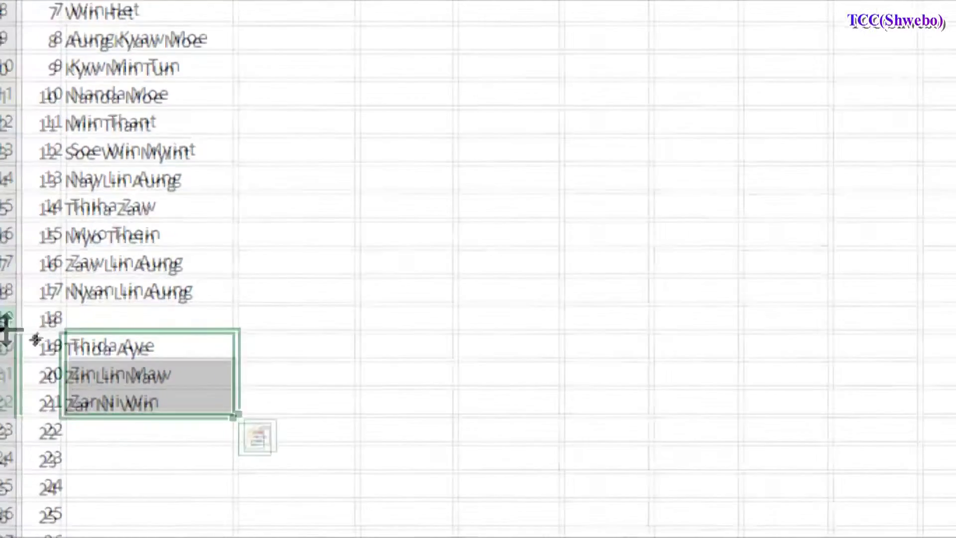
mouse_move(245, 351)
mouse_down()
mouse_move(217, 316)
mouse_move(249, 347)
mouse_up()
click(81, 284)
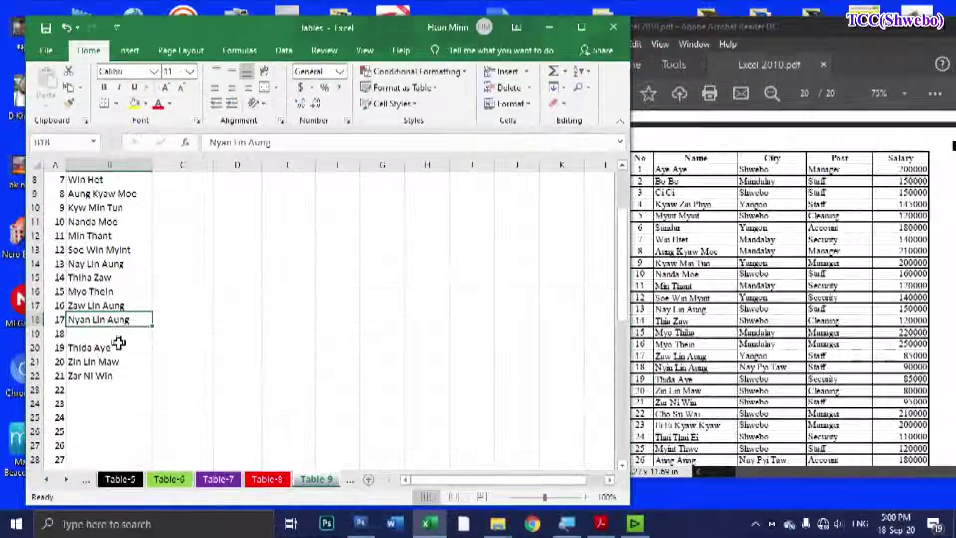
click(114, 334)
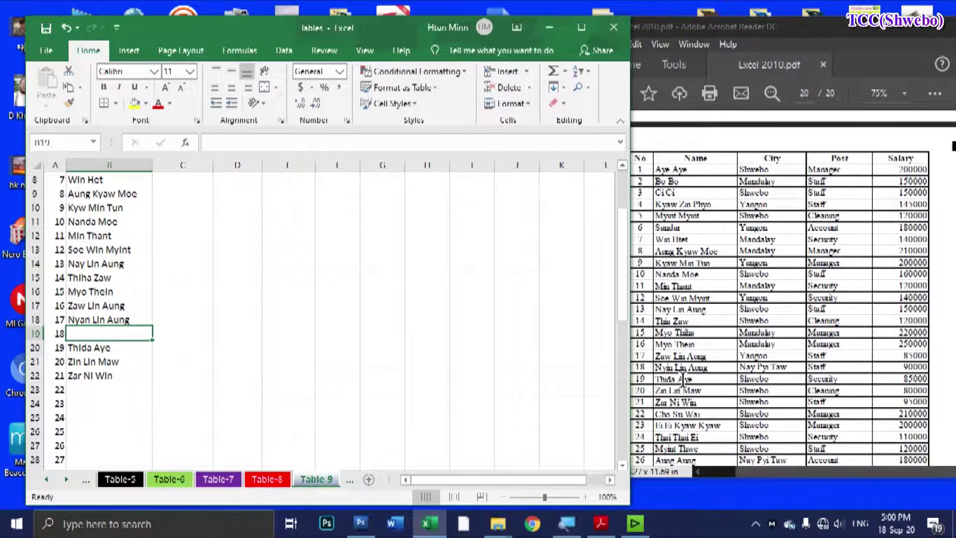
scroll(683, 381, up, 1)
key(ctrl+d)
key(Up)
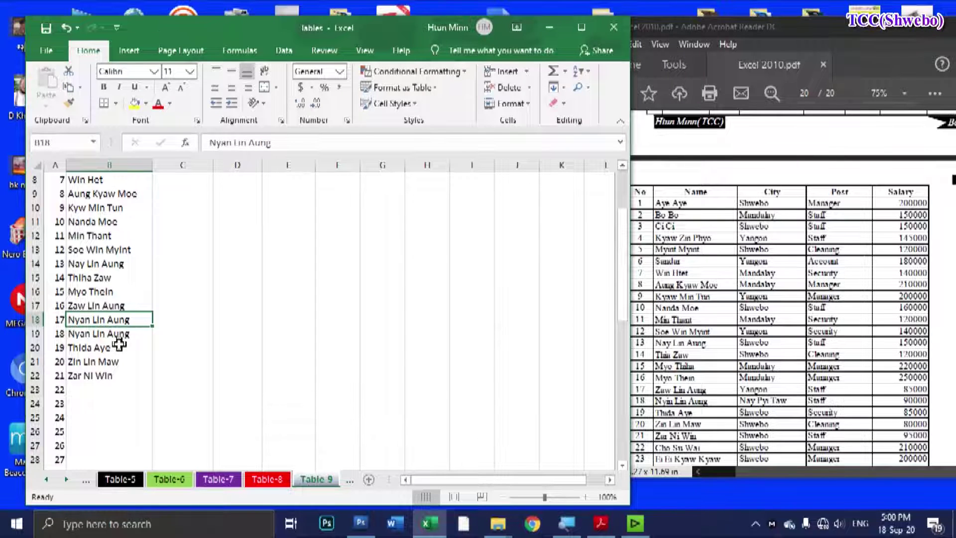
text(Zaw Lin Aung)
key(Return)
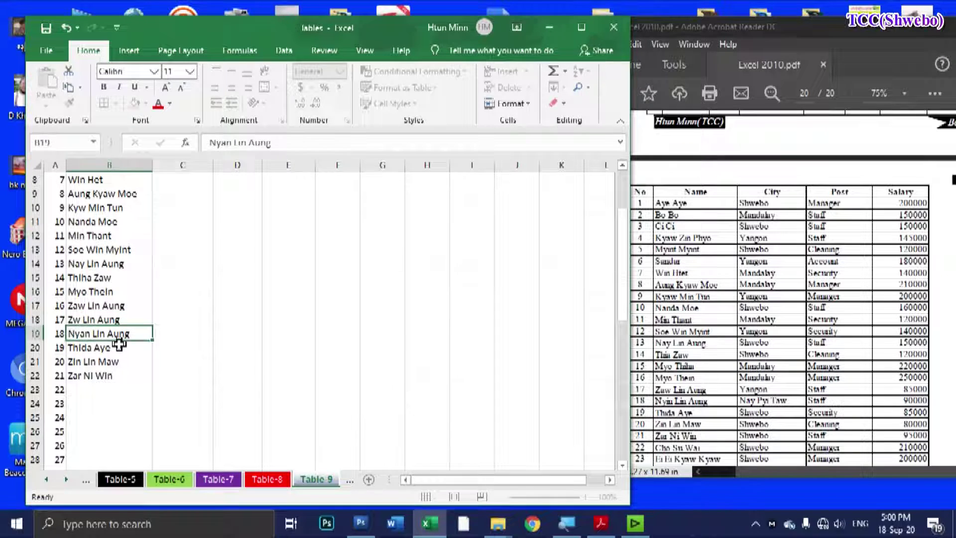
key(Return)
key(Return)
key(Return)
key(Return)
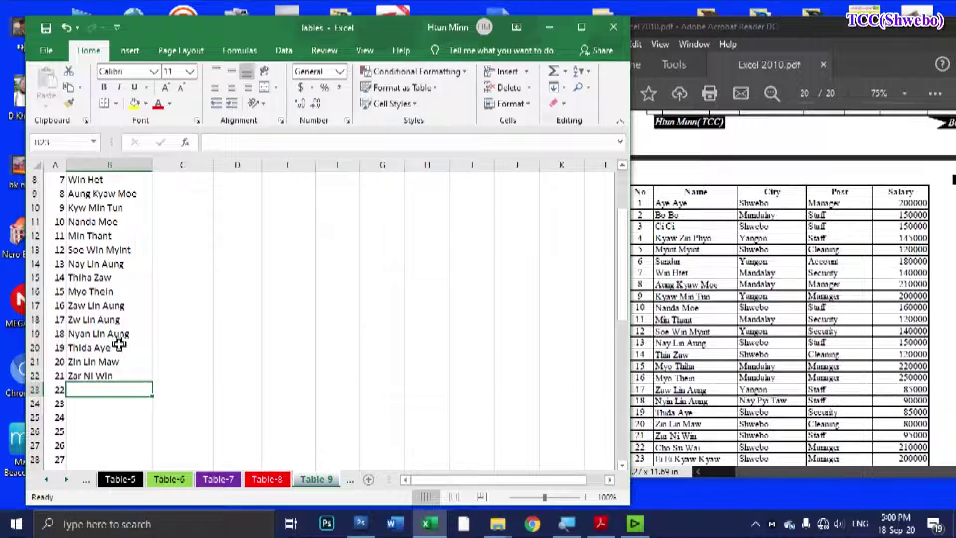
text(Cho Su Wai)
key(Return)
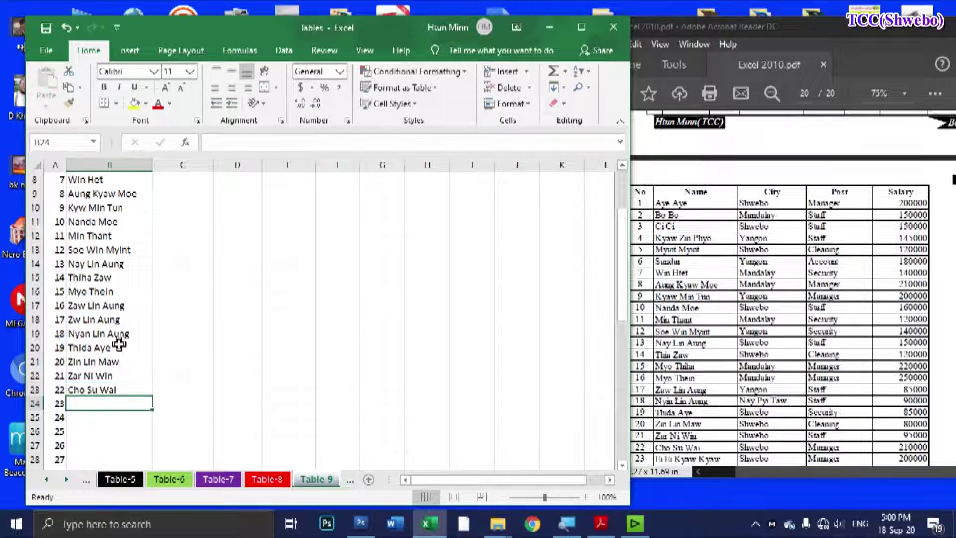
text(Ei Ei )
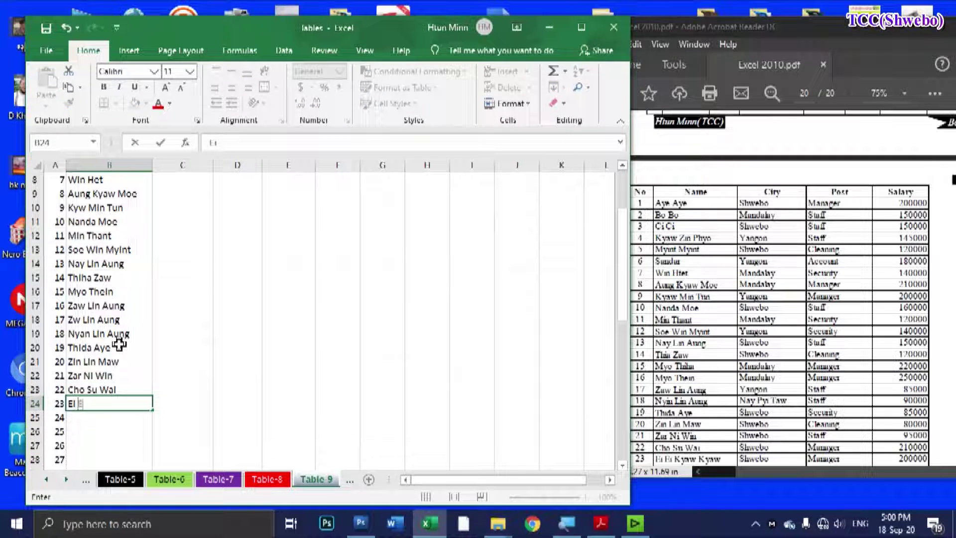
text(Kyaw Kyaw)
key(Return)
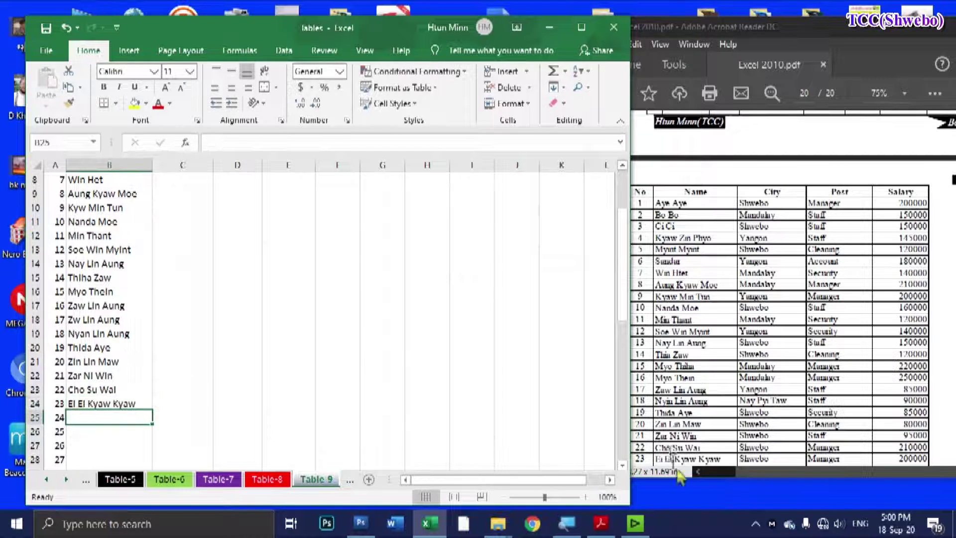
scroll(666, 421, down, 2)
scroll(657, 389, down, 4)
scroll(648, 359, down, 4)
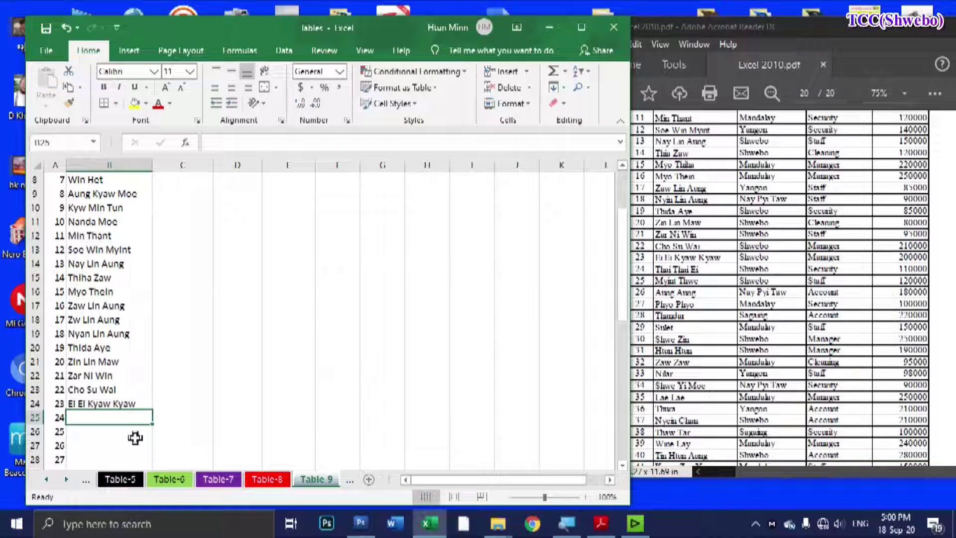
text(Thai Thie Ei)
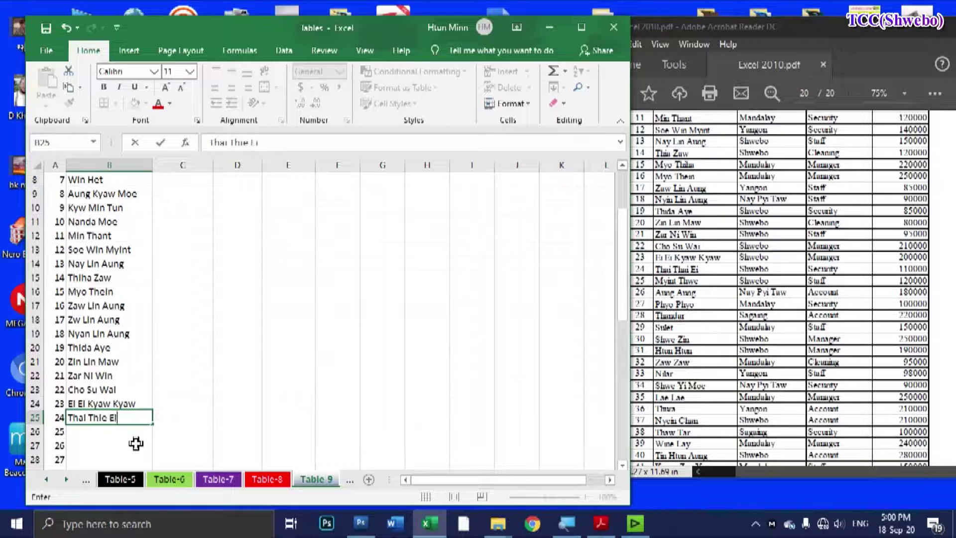
key(Return)
text(My)
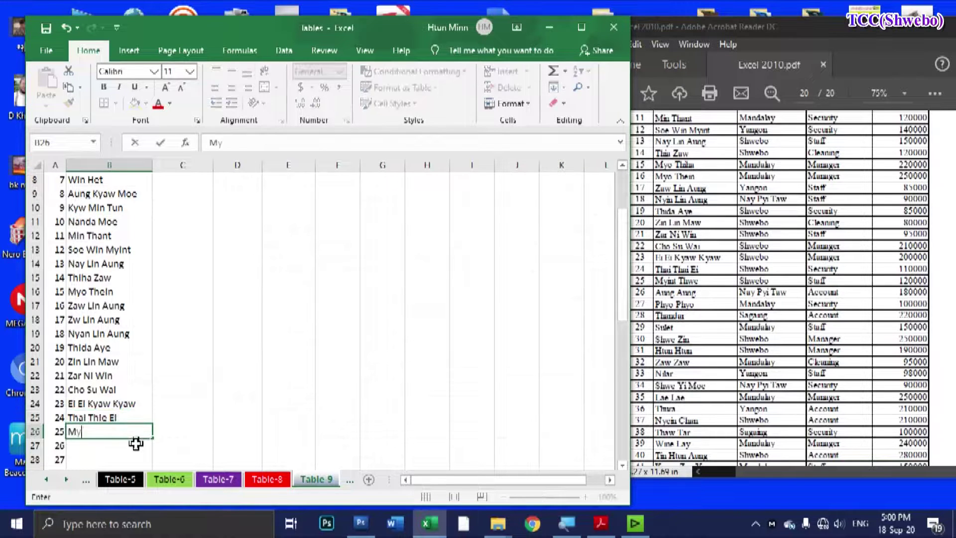
text(int Myint)
key(BackSpace)
key(BackSpace)
text(Thwe)
key(Return)
text(Aung Aung)
key(Return)
text(Ph)
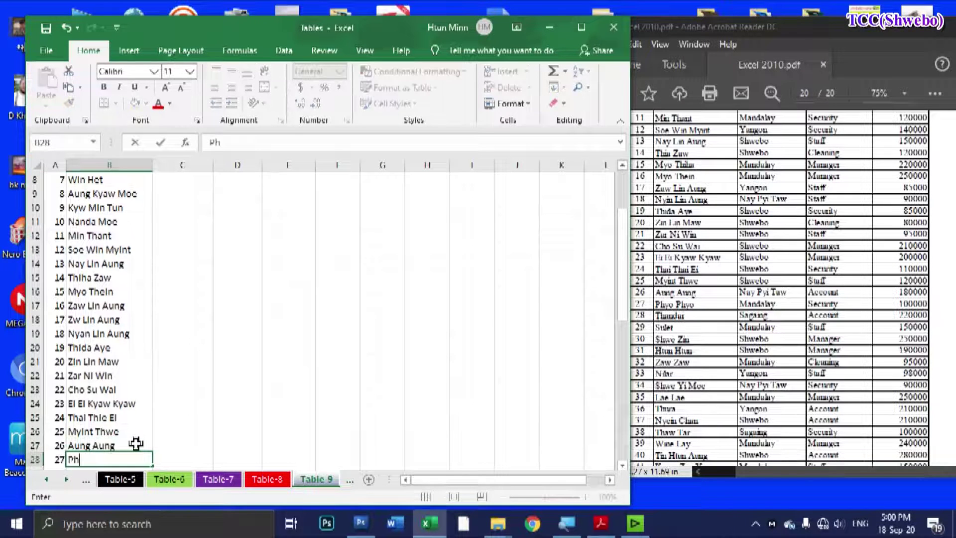
text(yo Phy)
key(Return)
text(Thander)
key(Return)
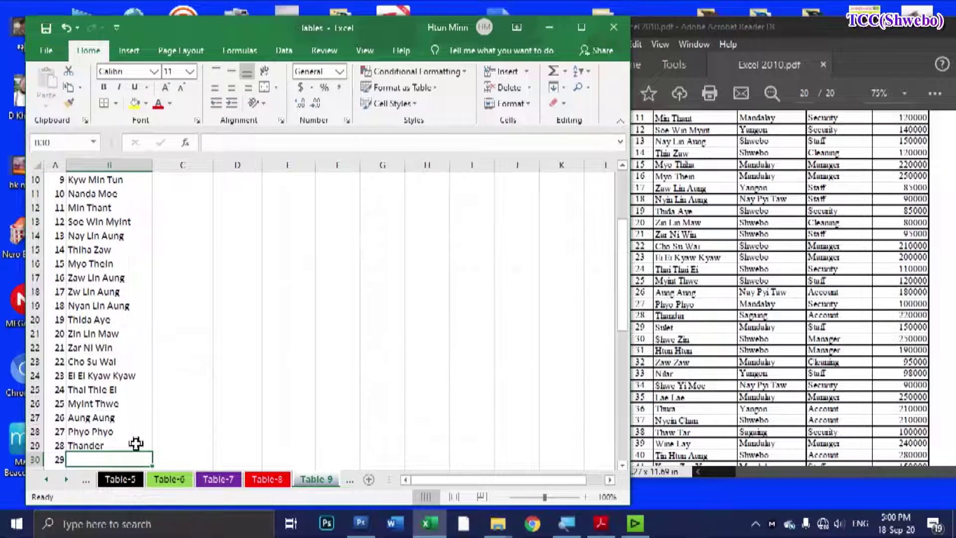
text(Sulet)
key(Return)
text(Shwe Zin)
key(Return)
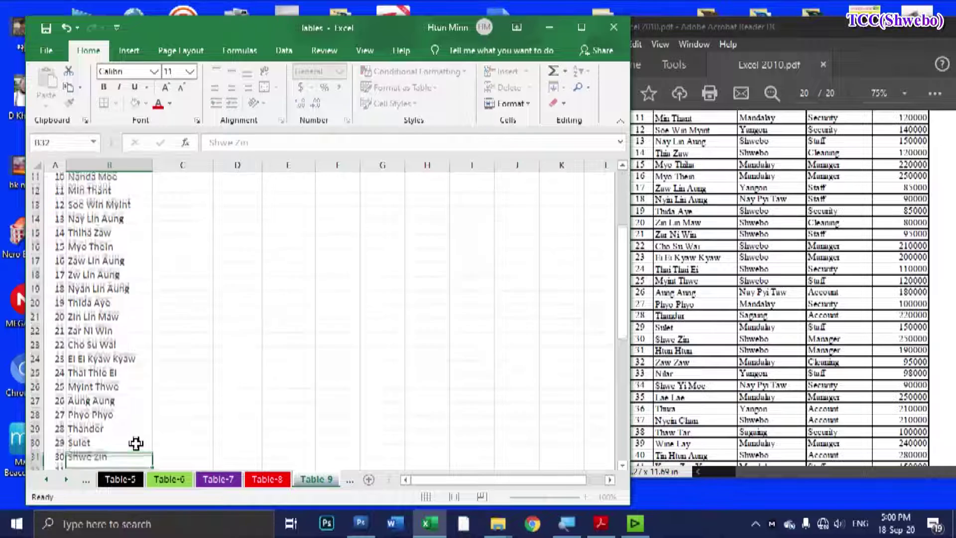
text(Htun Htun)
key(Return)
text(Zaw A)
key(BackSpace)
text(Zaw)
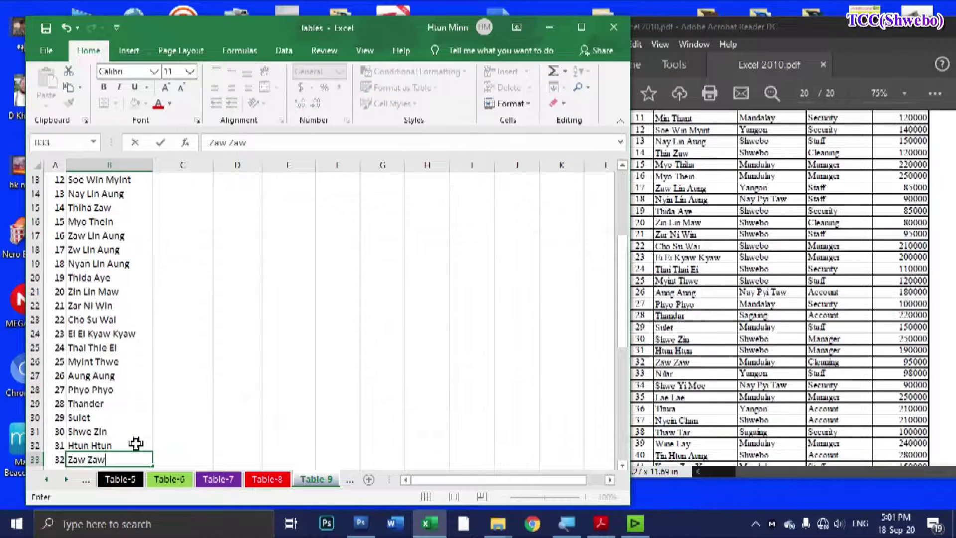
key(Return)
text(Nilar)
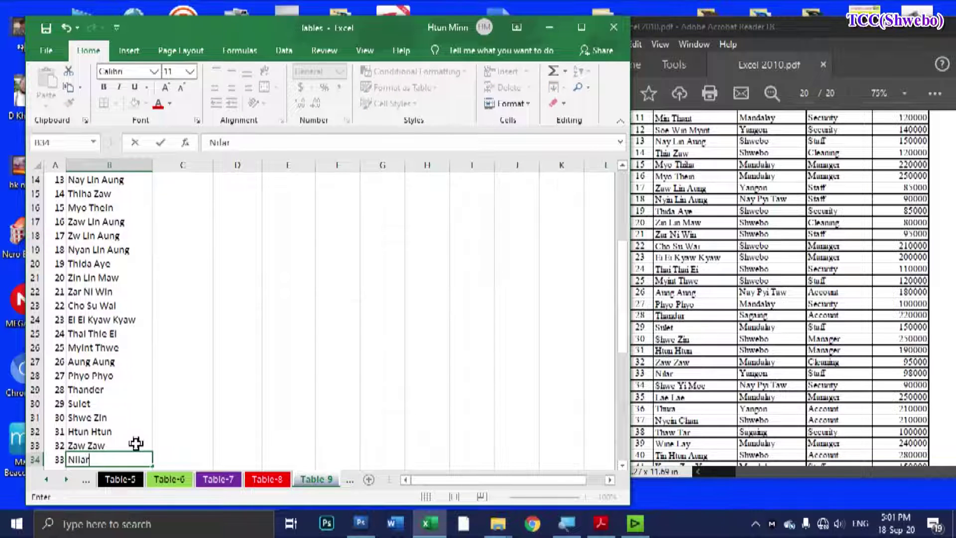
key(Return)
text(Shwe Yi)
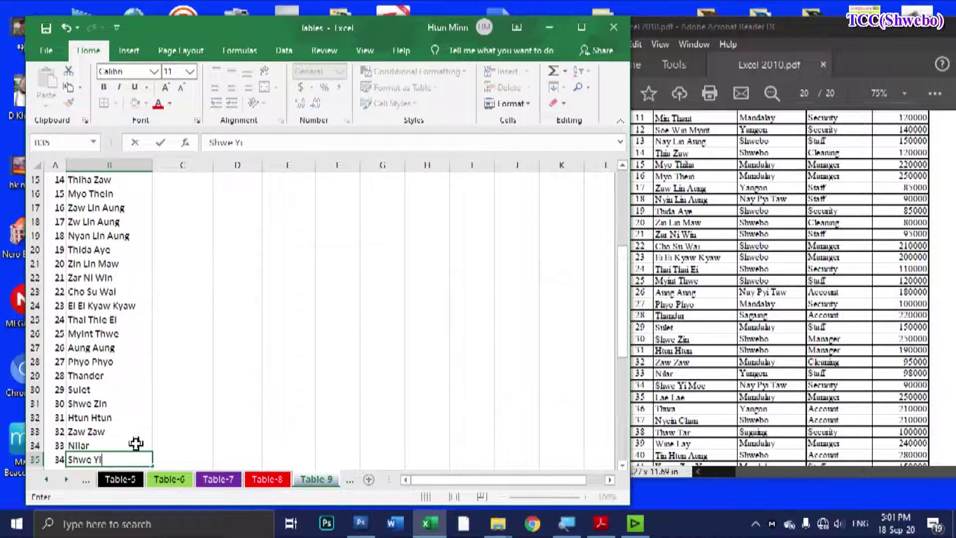
text( Moe)
key(Return)
text(Law)
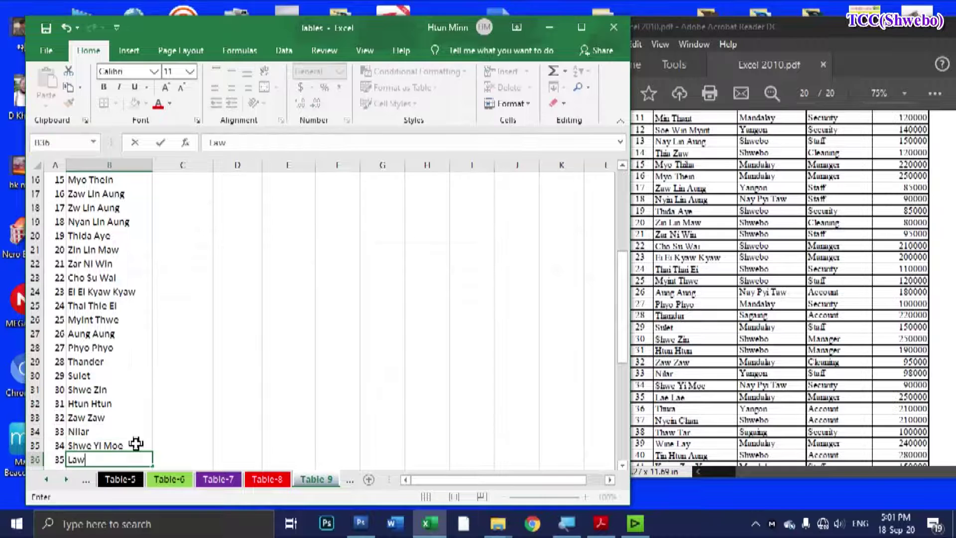
text(Lae)
key(Return)
text(Thura)
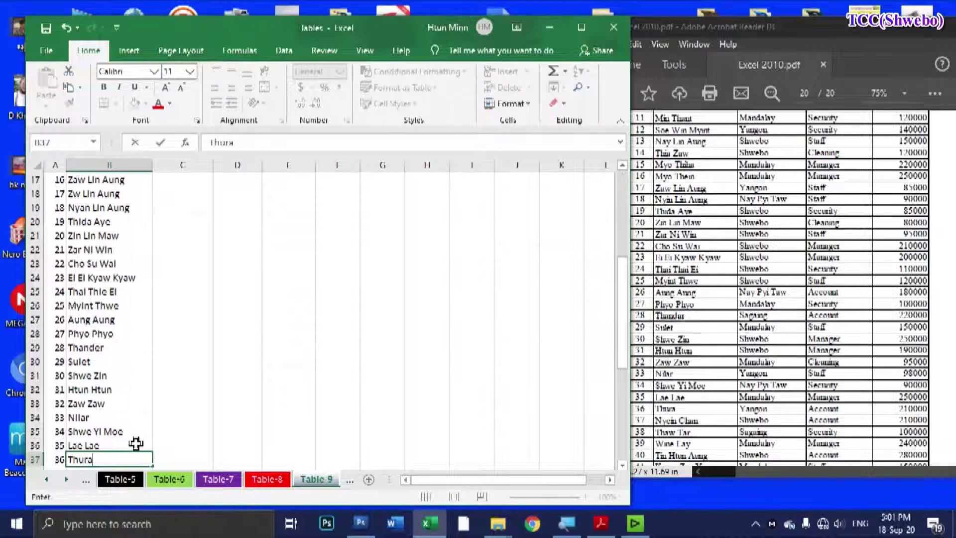
key(Return)
text(Nyei)
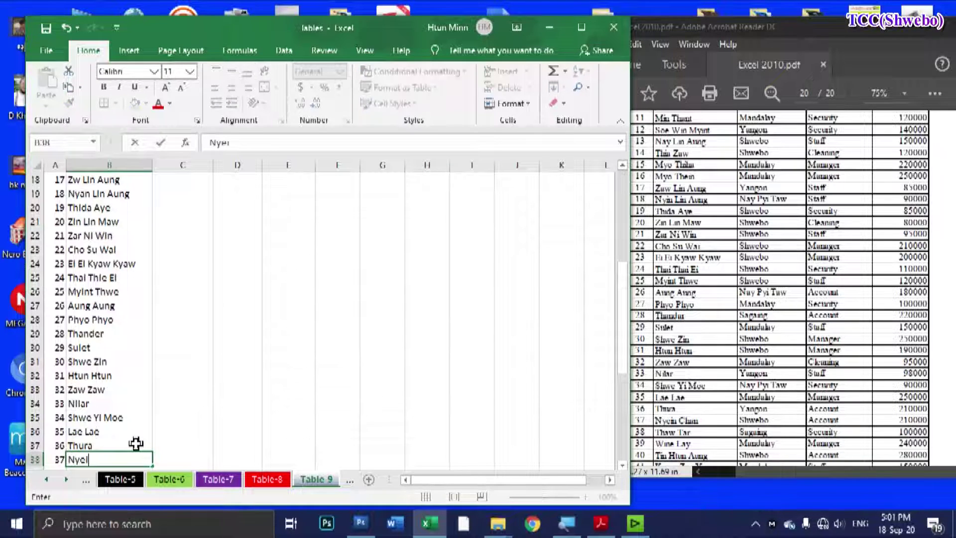
text(n Chan)
key(Return)
text(Thaw Tar)
key(Return)
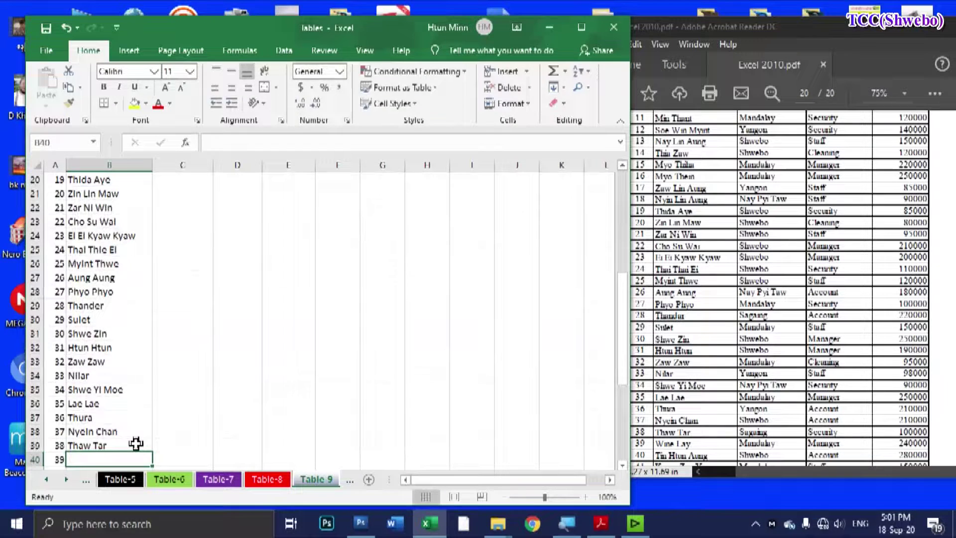
text(Wine La)
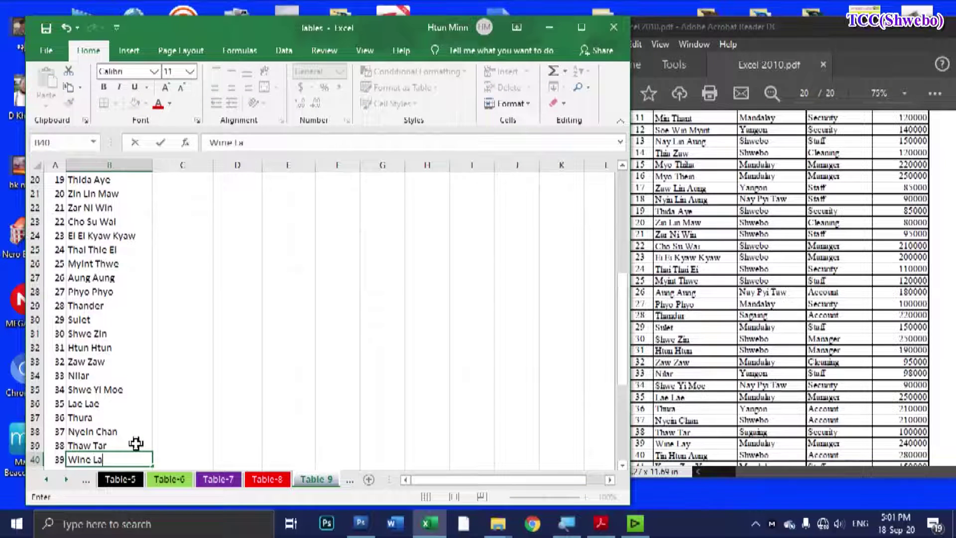
text(y)
key(Return)
text(Tin Htun)
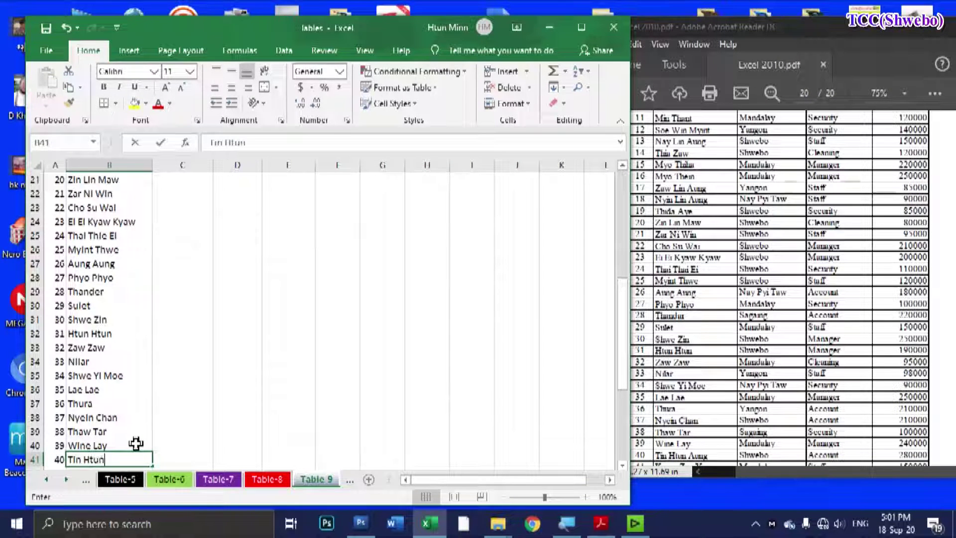
text( Aung)
key(Return)
scroll(797, 385, down, 2)
scroll(747, 387, down, 2)
scroll(717, 387, down, 2)
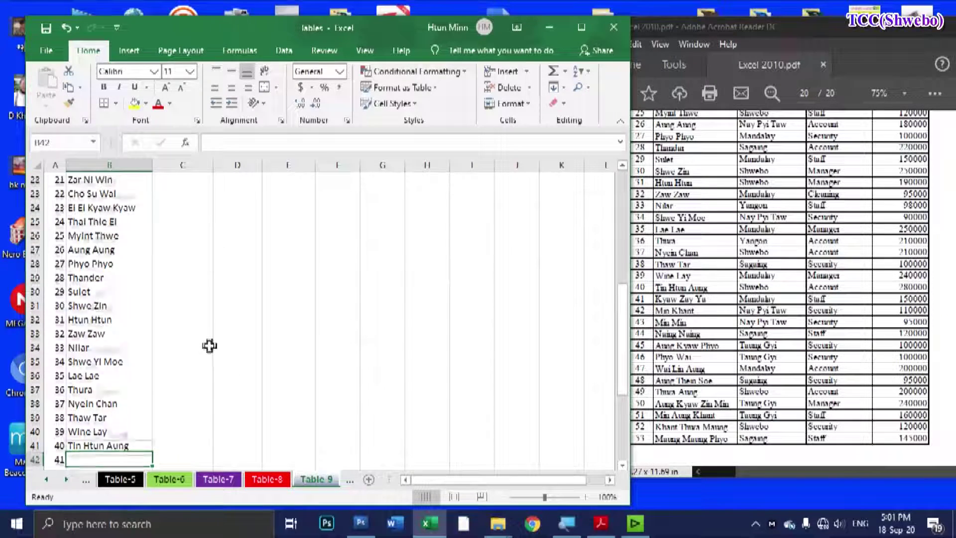
scroll(149, 368, down, 2)
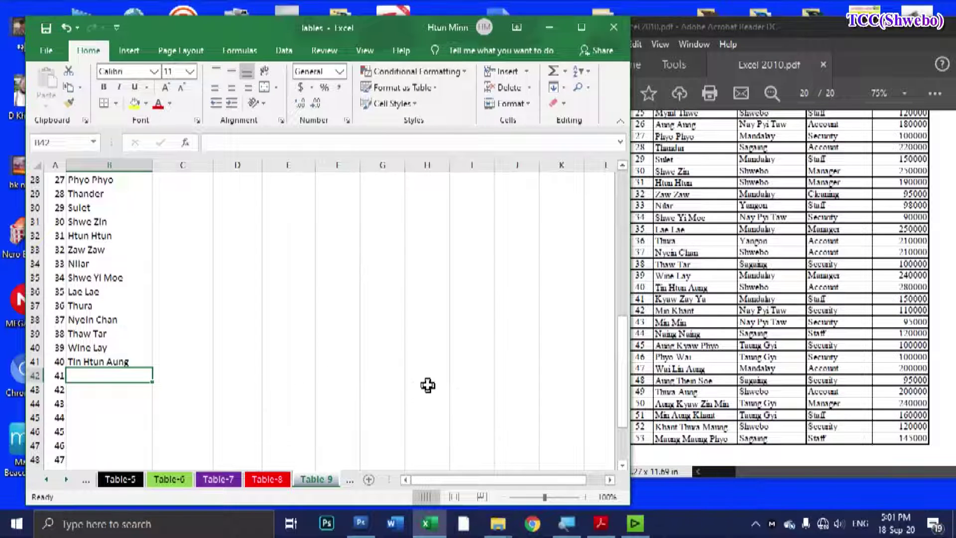
text(Kay)
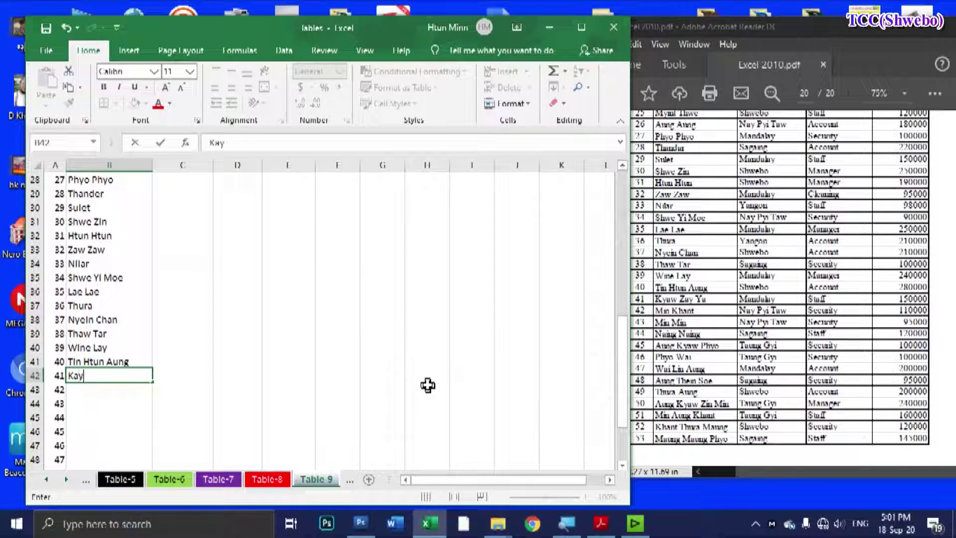
key(BackSpace)
text(yaw Z)
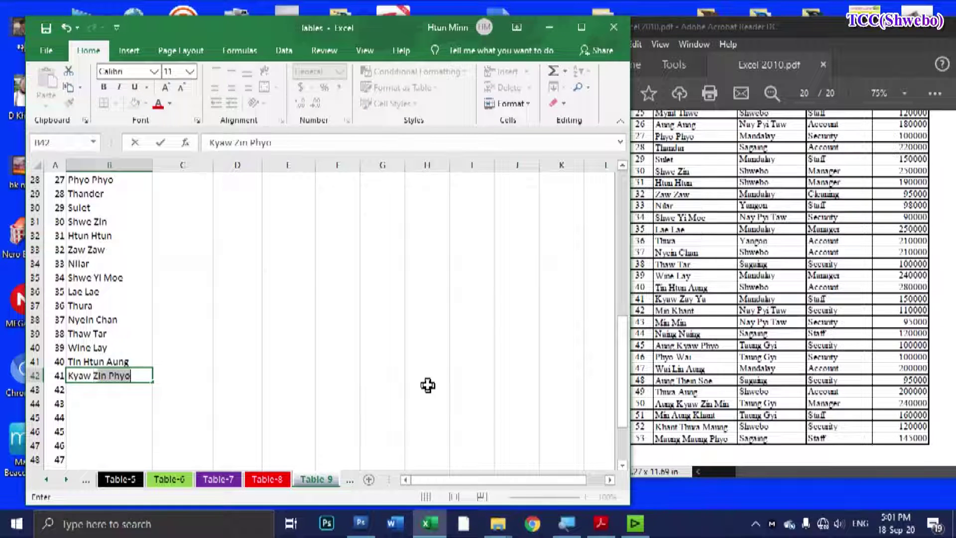
text(ay )
text(Ya)
key(Return)
text(Min Khant)
key(Return)
text(Min M)
key(Return)
text(Naing N ain)
key(BackSpace)
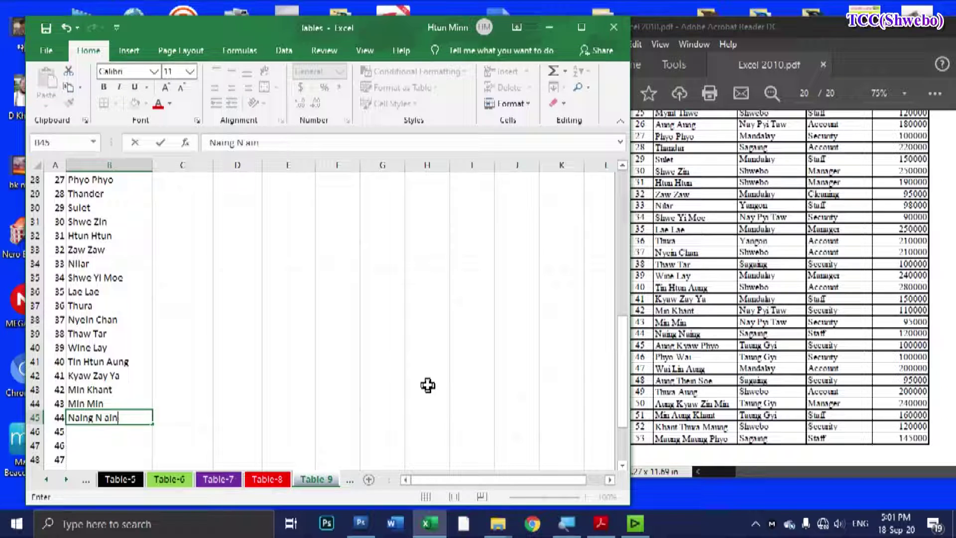
text(aing)
key(Return)
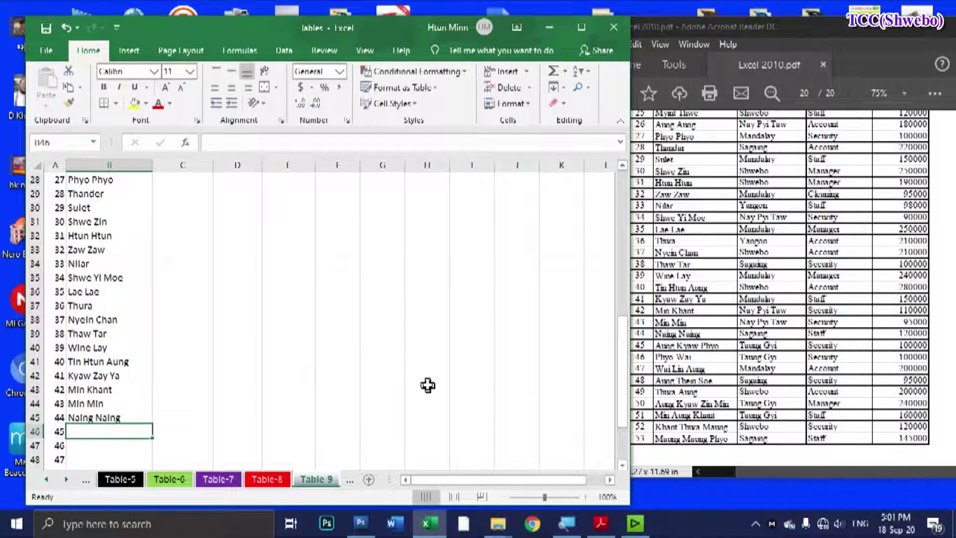
text(An)
text(ng)
text( Ka)
text(yaw Phy)
text(o)
key(Return)
text(Phyo )
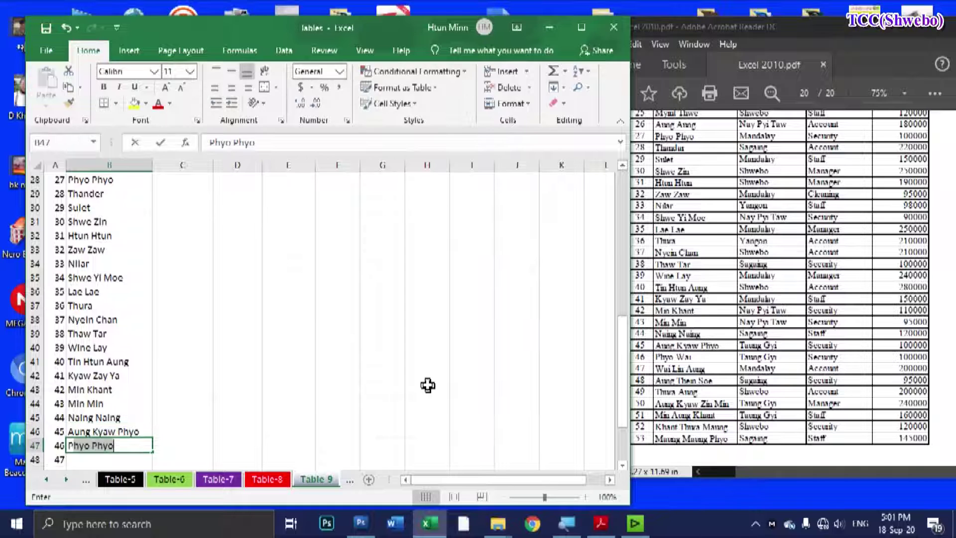
text(Wai)
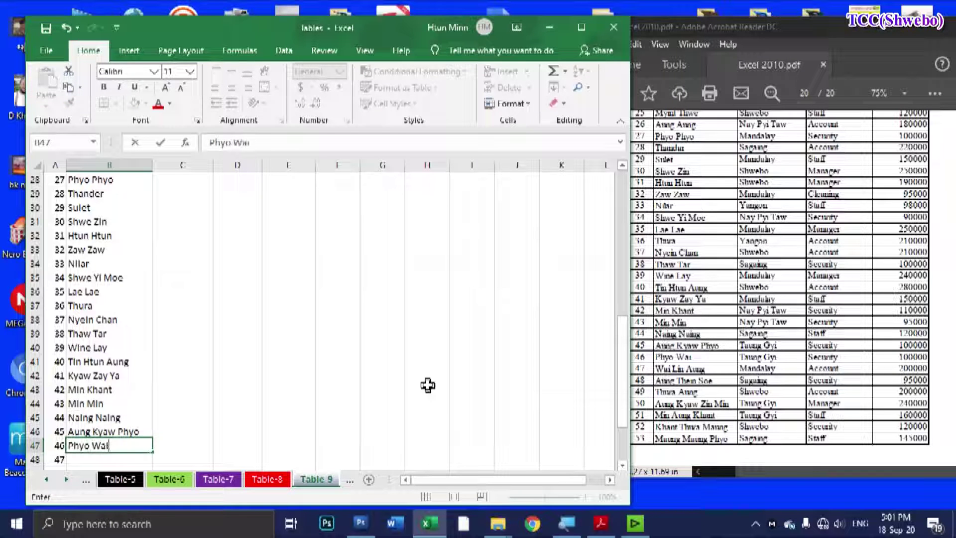
key(Return)
text(Wain)
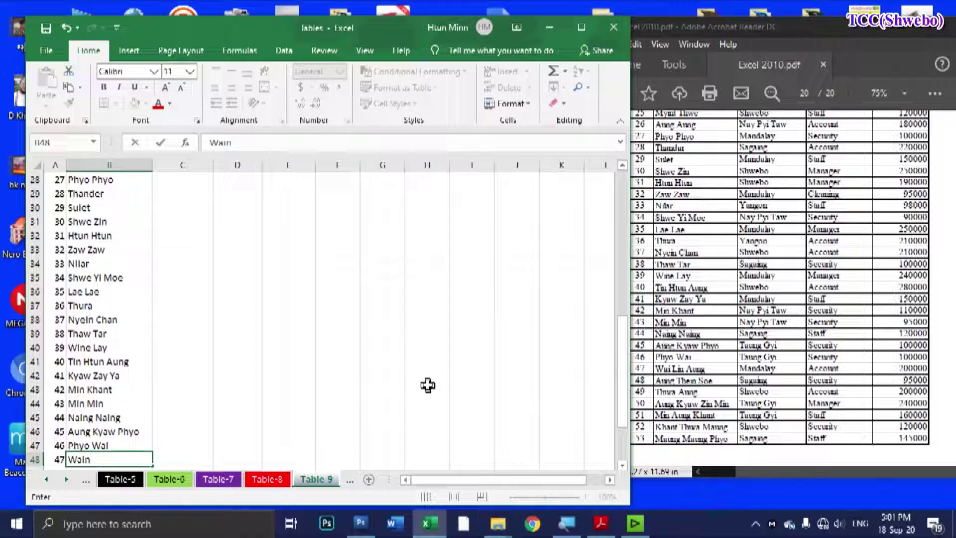
text(Aung)
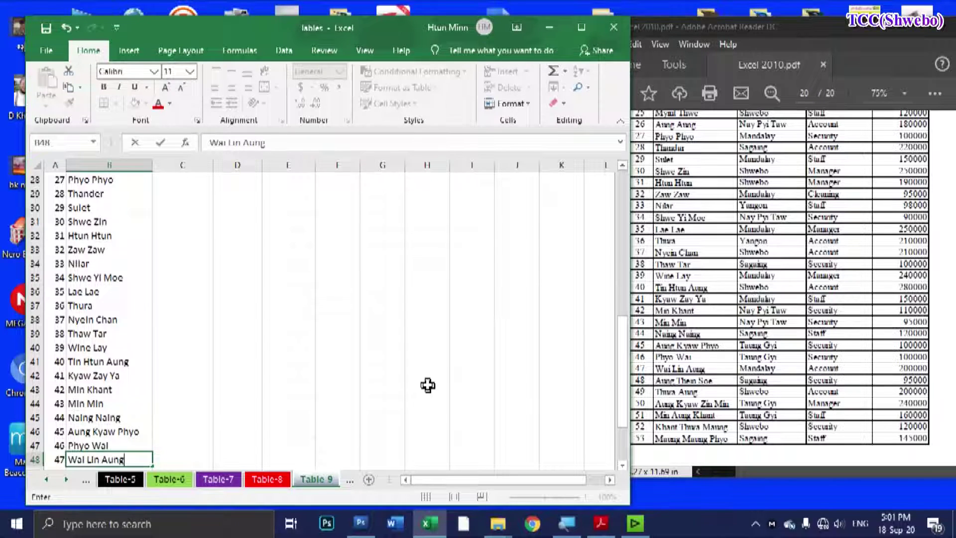
key(Return)
text(Aung Thei)
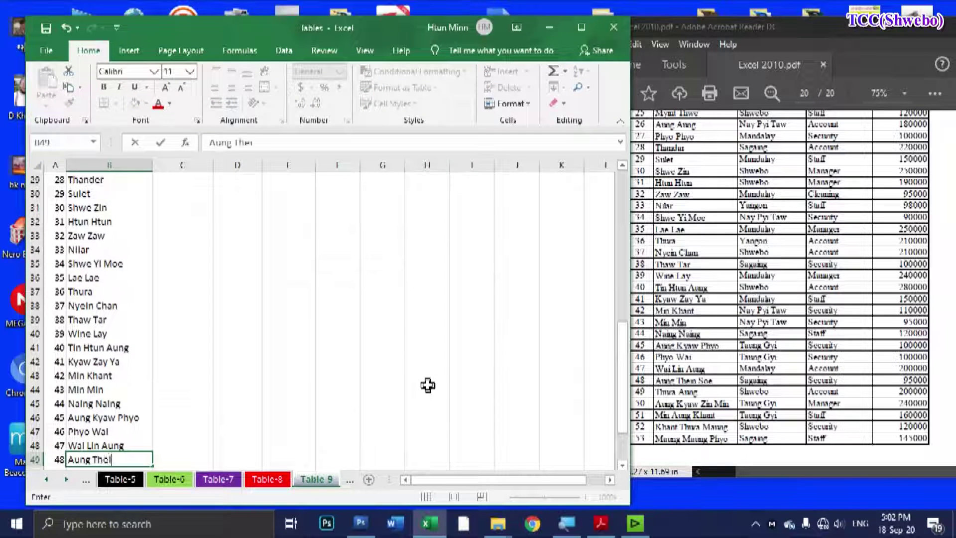
text(ow)
key(Return)
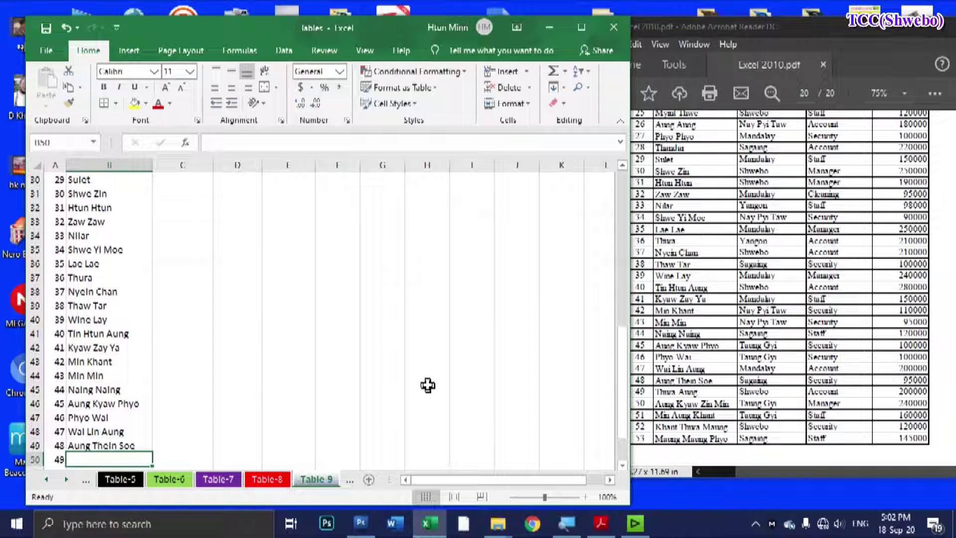
text(Htun)
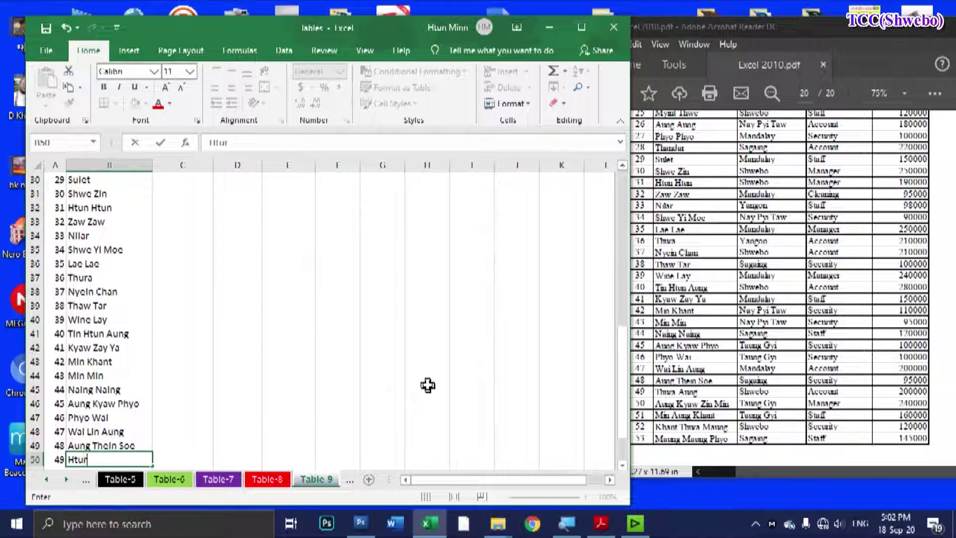
text(Thura)
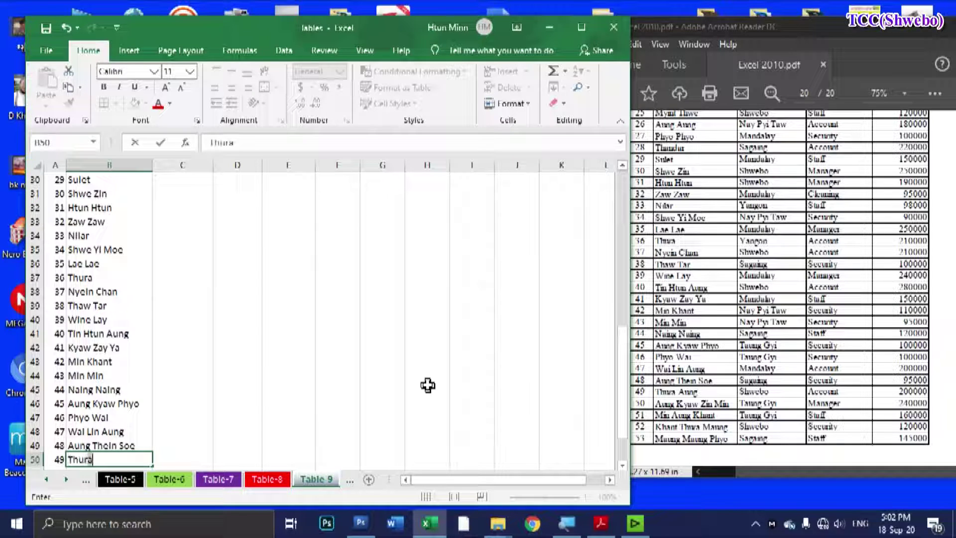
text( Aung)
key(Return)
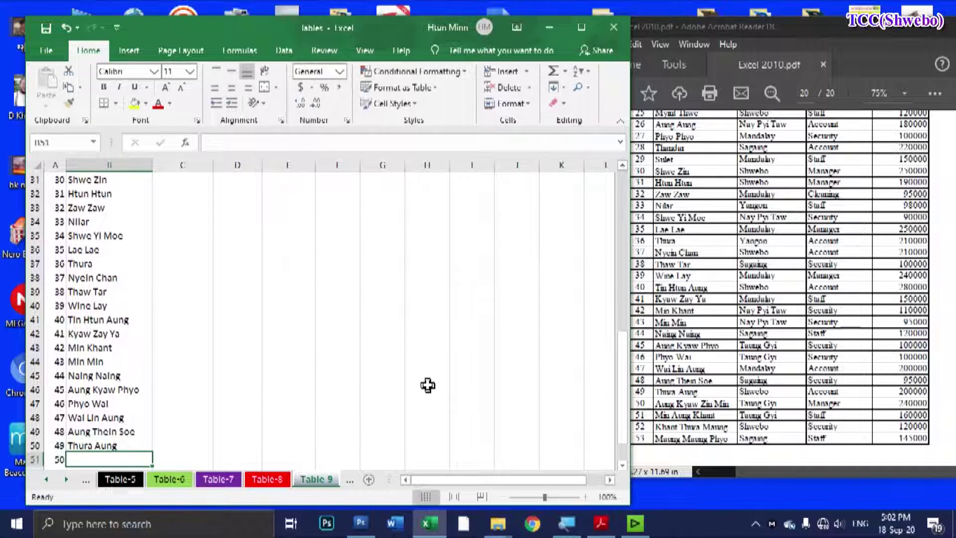
text(Aung Kyaw Zin Min)
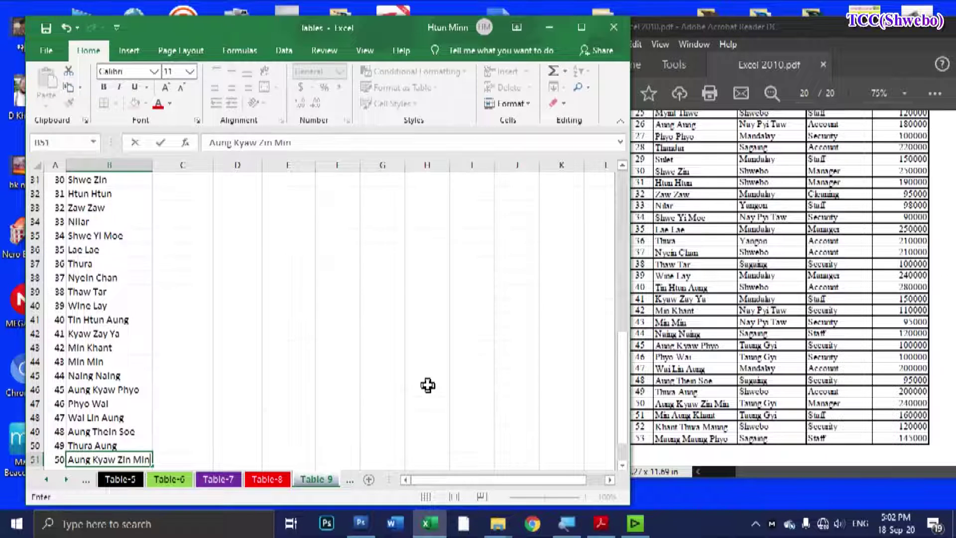
key(Return)
text(Min A)
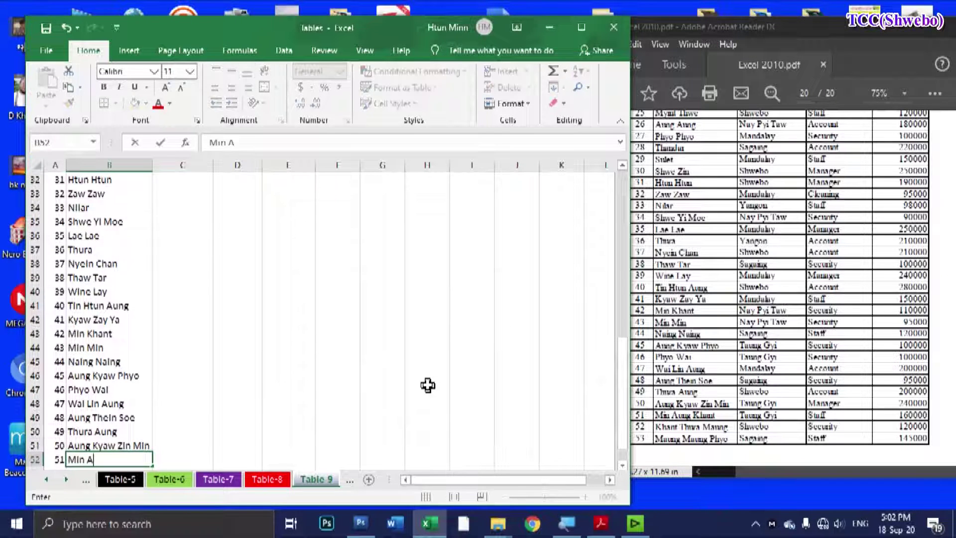
text(t)
key(Return)
text(Khant Thru )
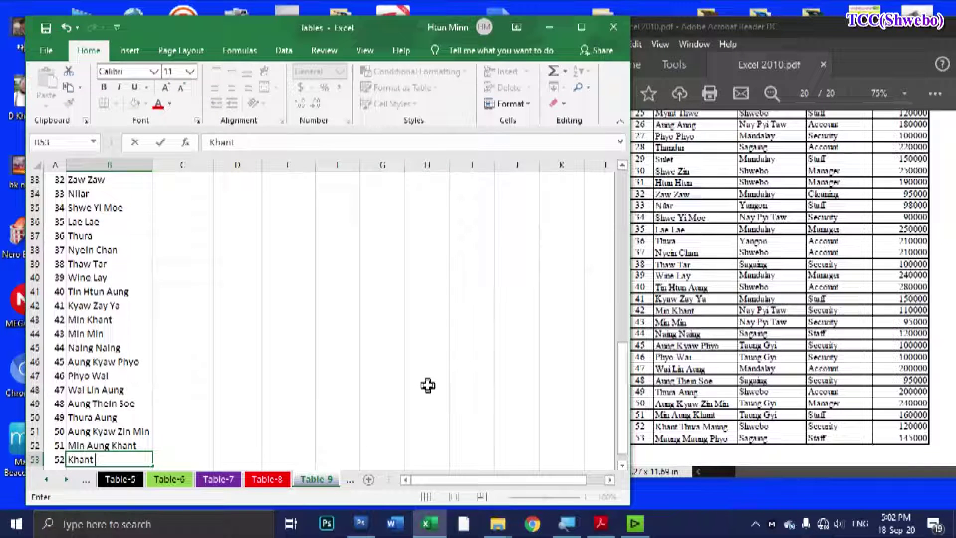
text(Maung)
key(Return)
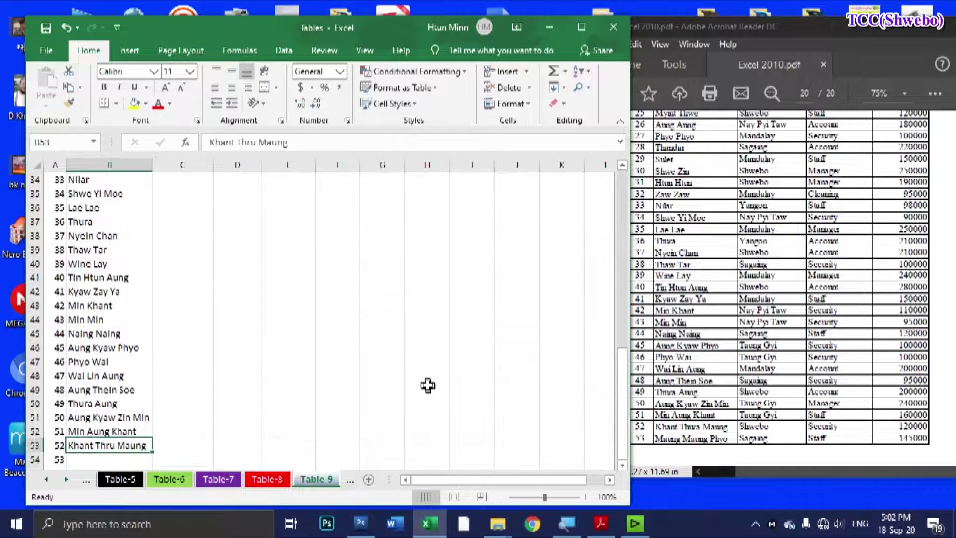
key(F2)
key(Left)
key(Left)
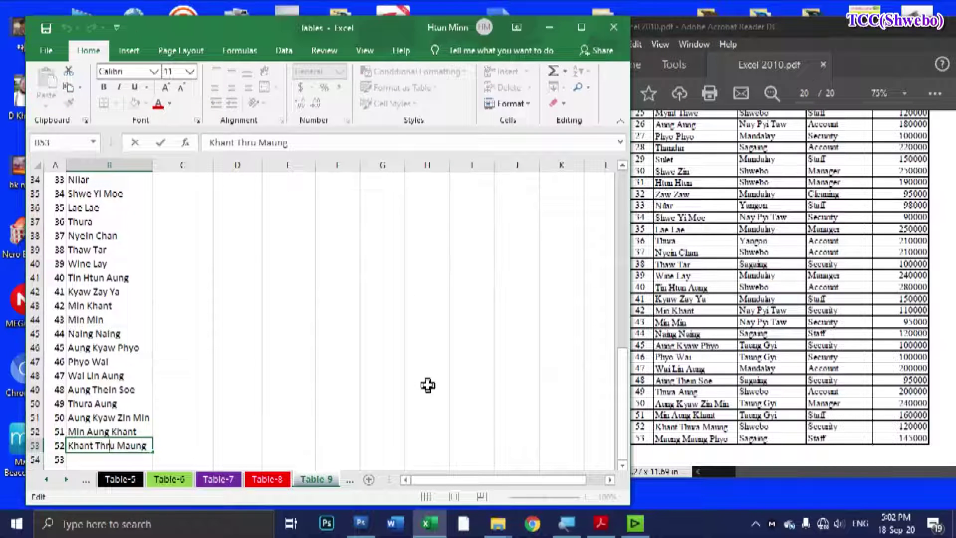
text(u)
key(Delete)
text(a)
key(Return)
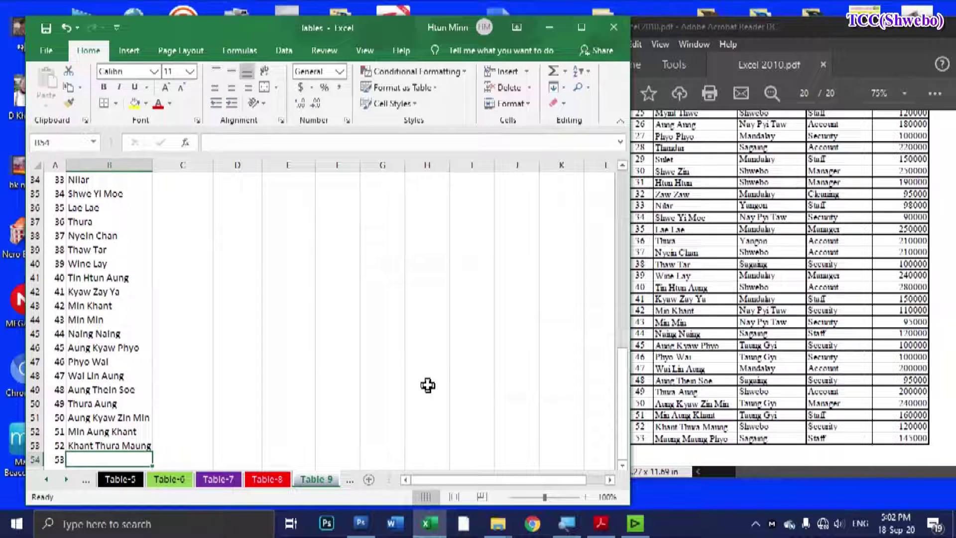
text(Maung)
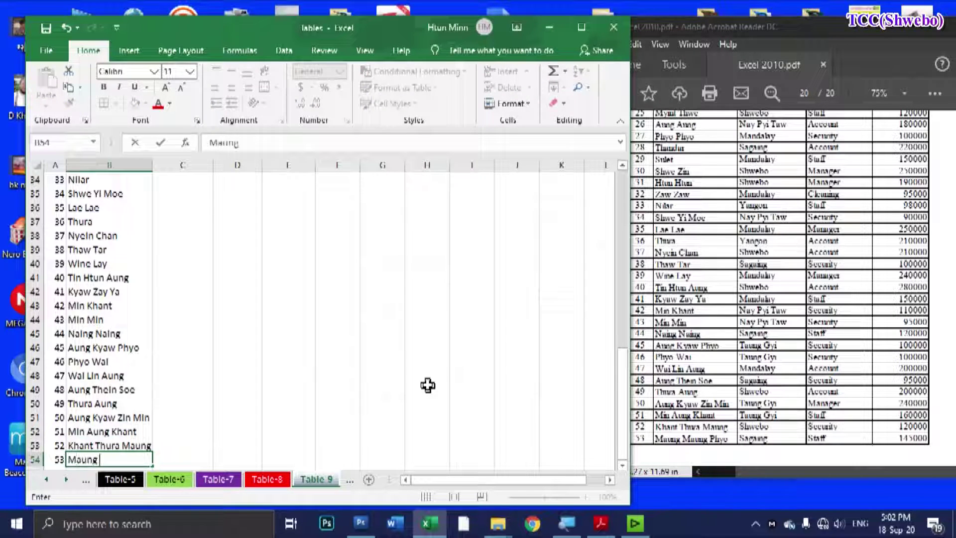
text(Ma)
text(aun)
key(BackSpace)
text(p)
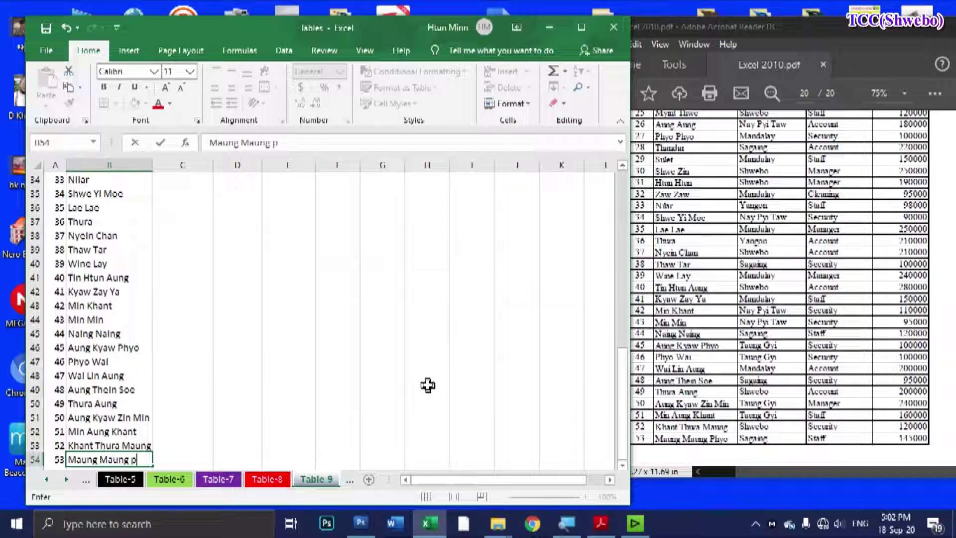
text(yo)
key(Return)
Step: Enter Mandalay and Shwebo as the cities for employees 2 and 3 in C3:C4
scroll(199, 242, up, 2)
scroll(183, 238, up, 1)
scroll(265, 248, up, 2)
scroll(283, 242, up, 2)
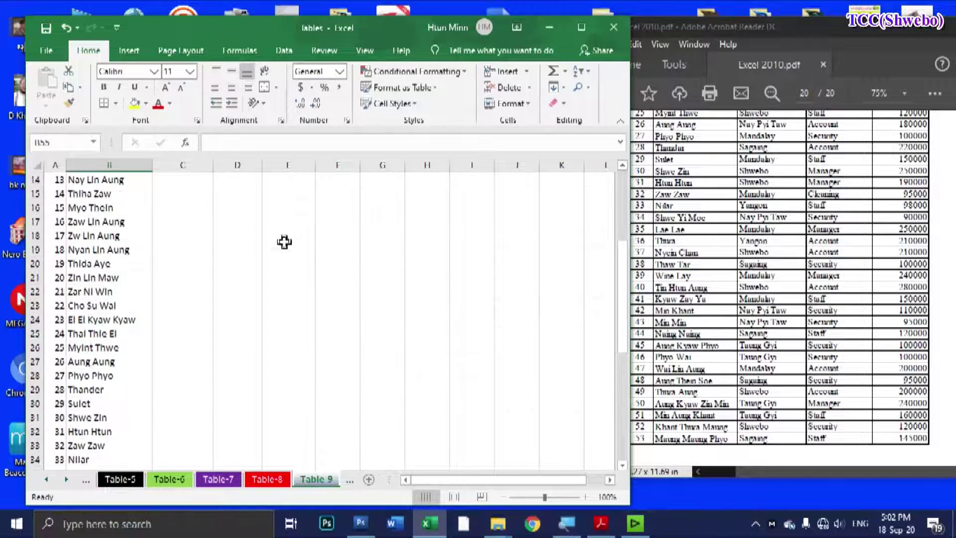
scroll(280, 236, up, 3)
scroll(280, 235, up, 2)
click(182, 208)
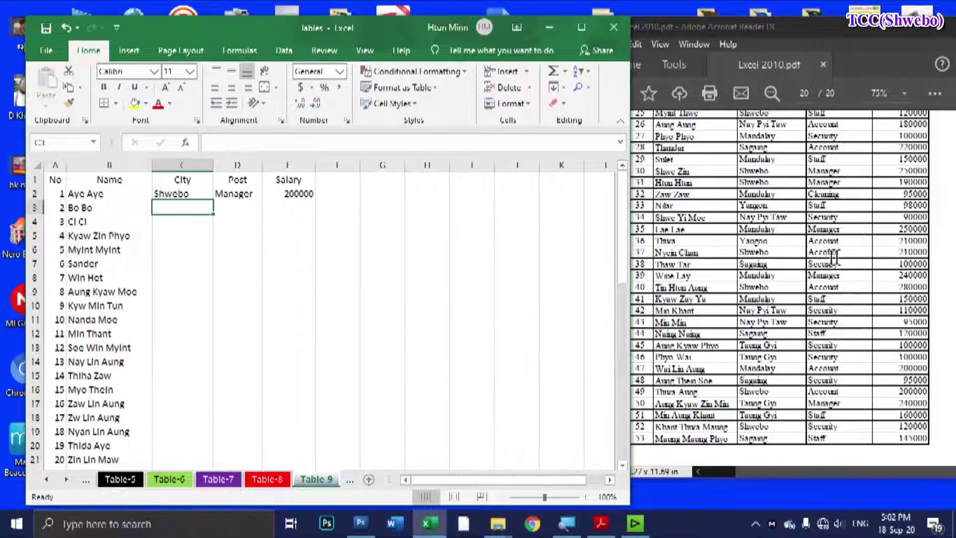
scroll(760, 239, up, 3)
scroll(776, 176, up, 2)
scroll(775, 177, up, 3)
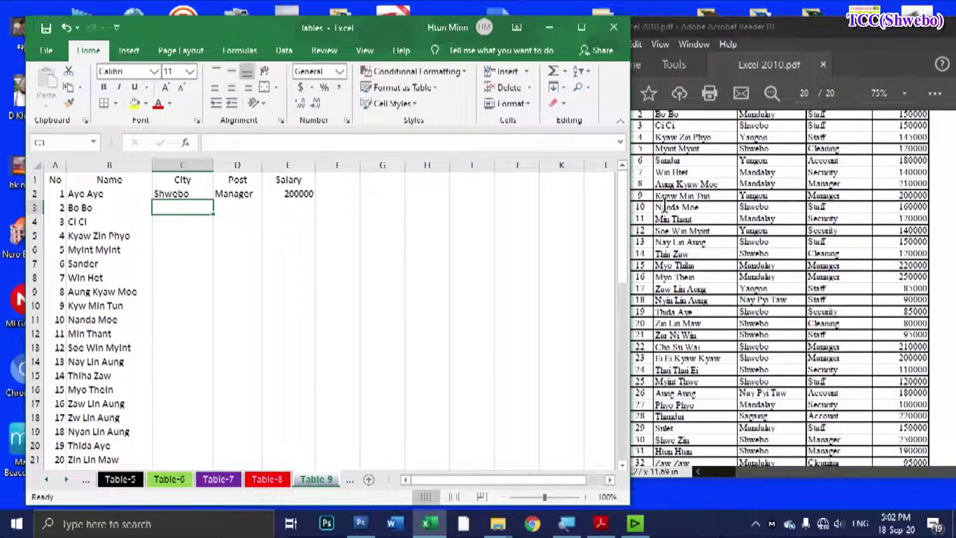
scroll(770, 174, up, 3)
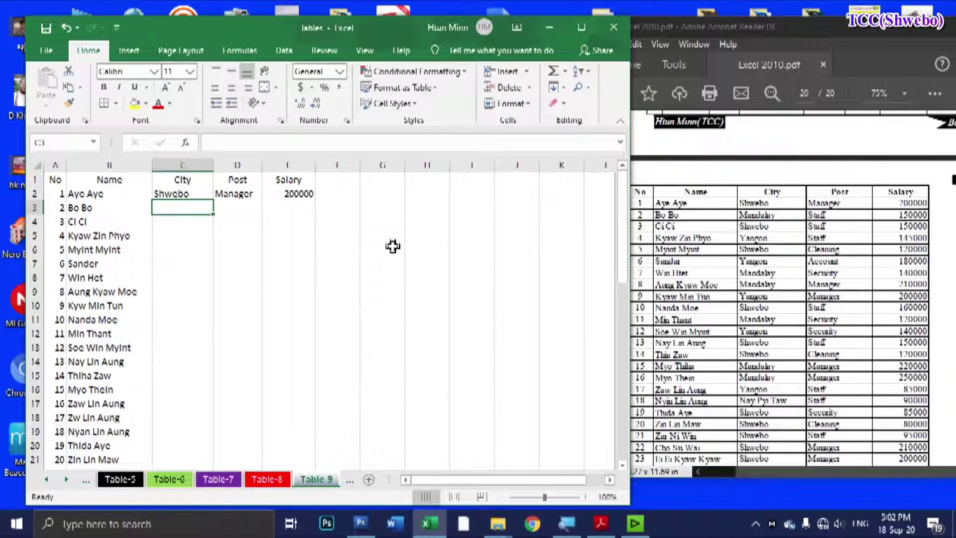
text(Mandalay)
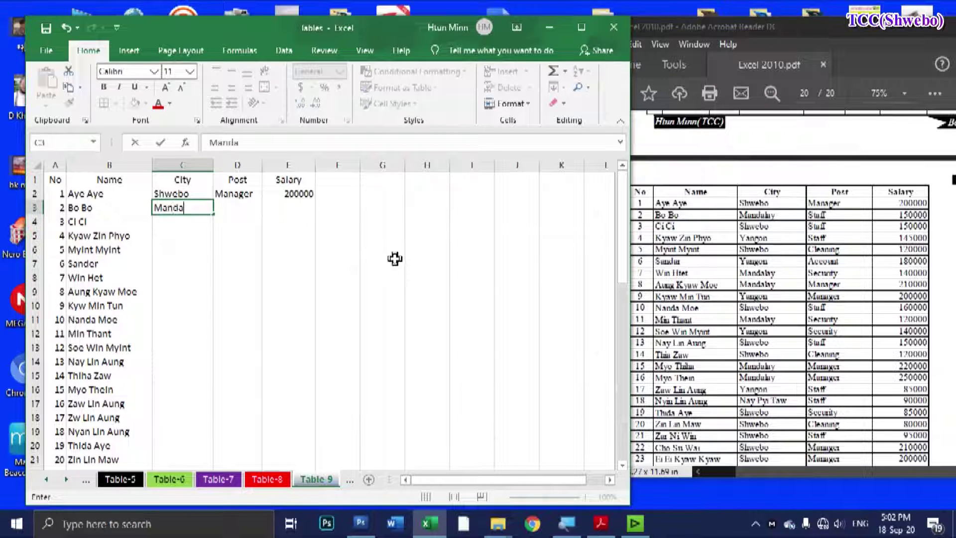
key(Return)
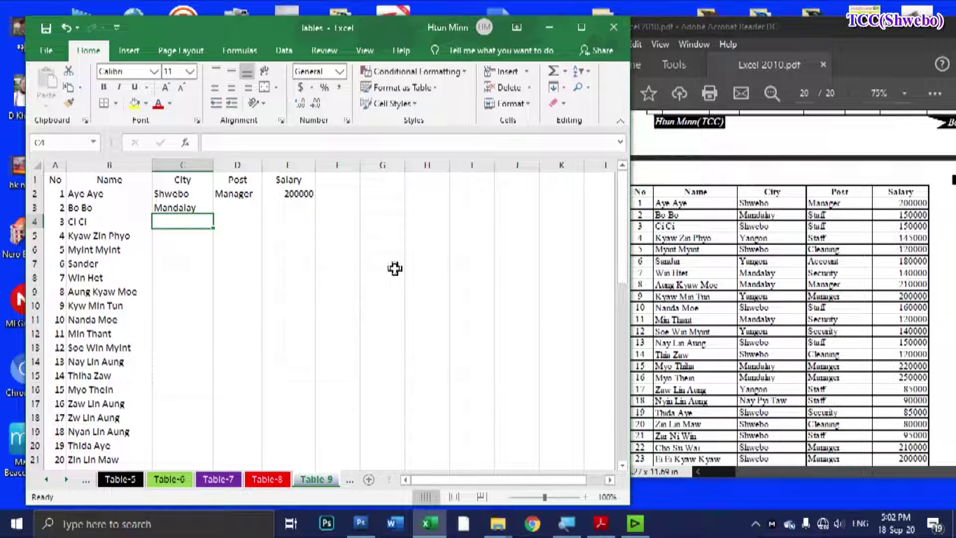
text(Shwebo)
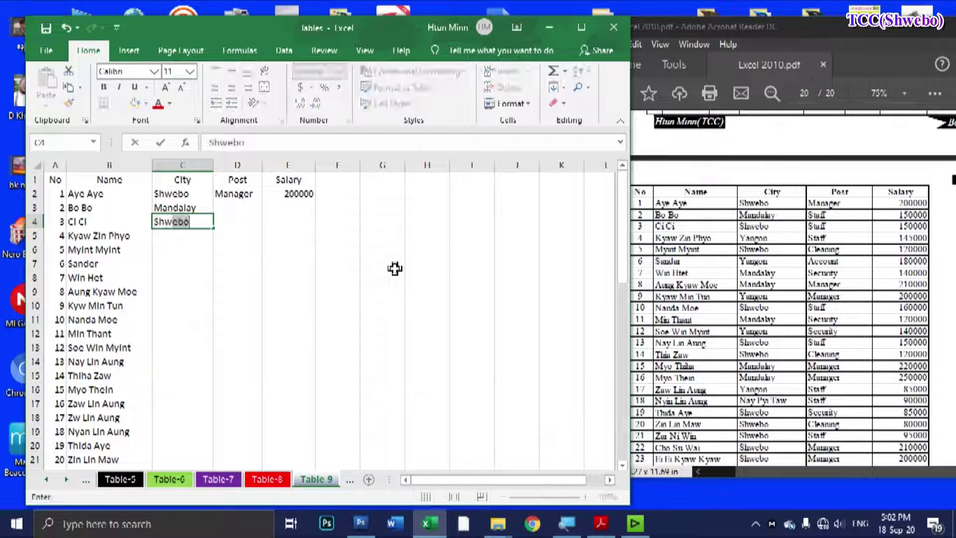
key(Return)
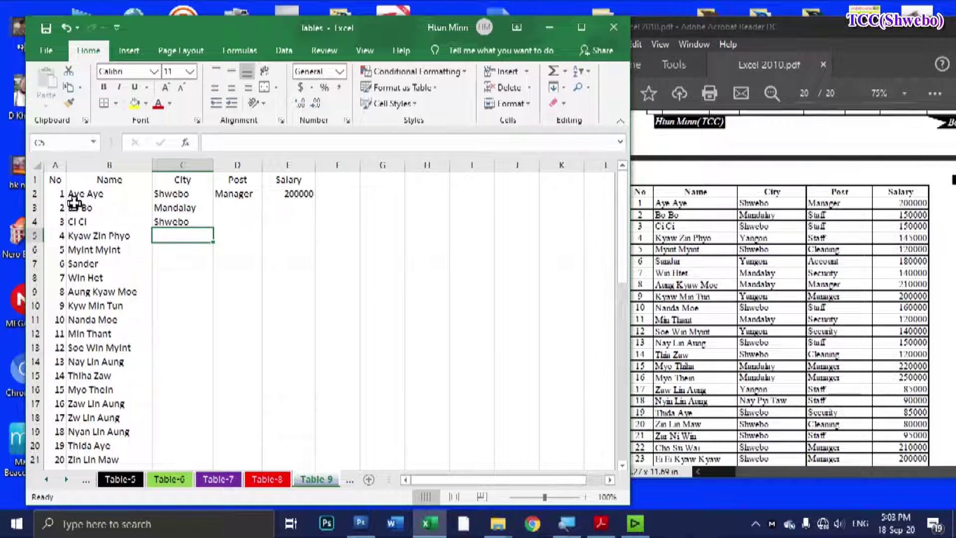
Step: Enter Yangon as employee 4's city in C5
click(82, 208)
click(182, 208)
key(Right)
key(Right)
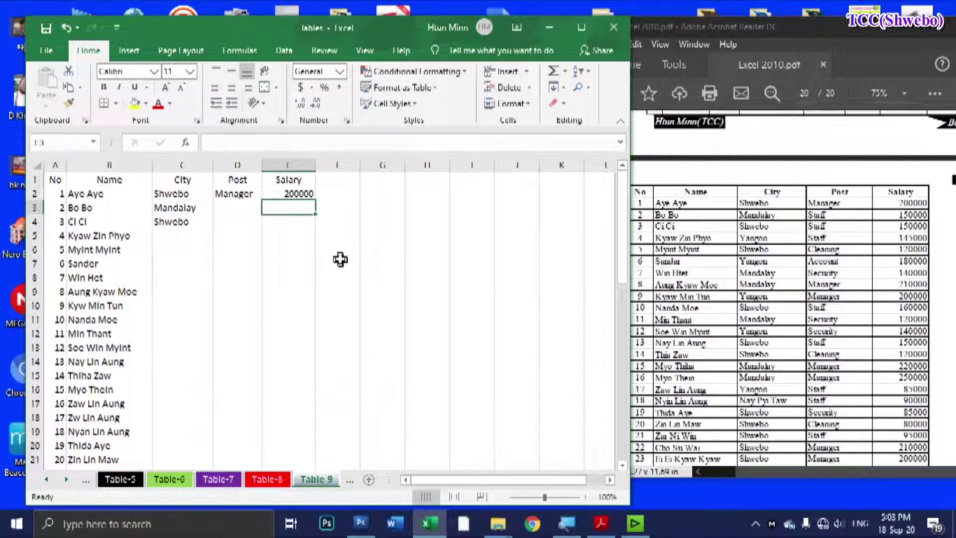
click(183, 234)
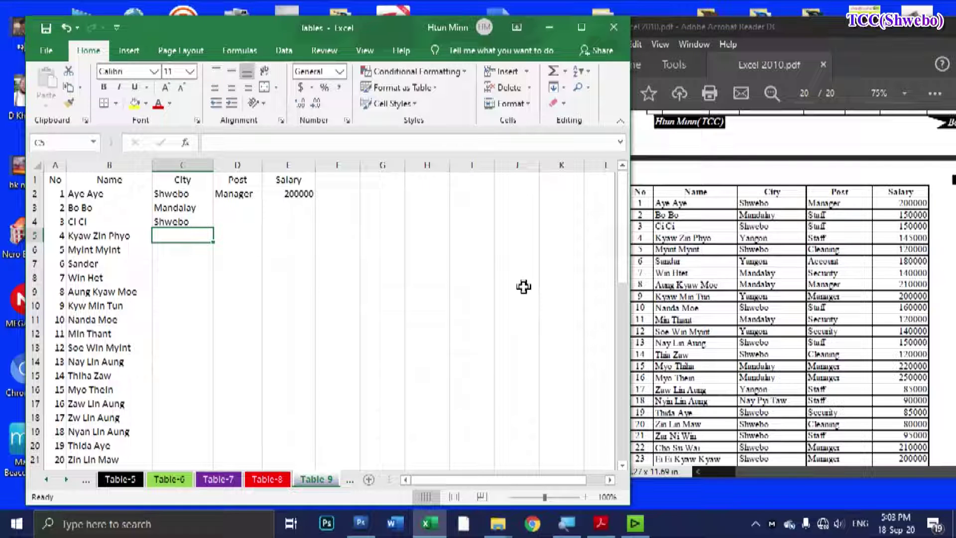
text(Yangon)
key(Return)
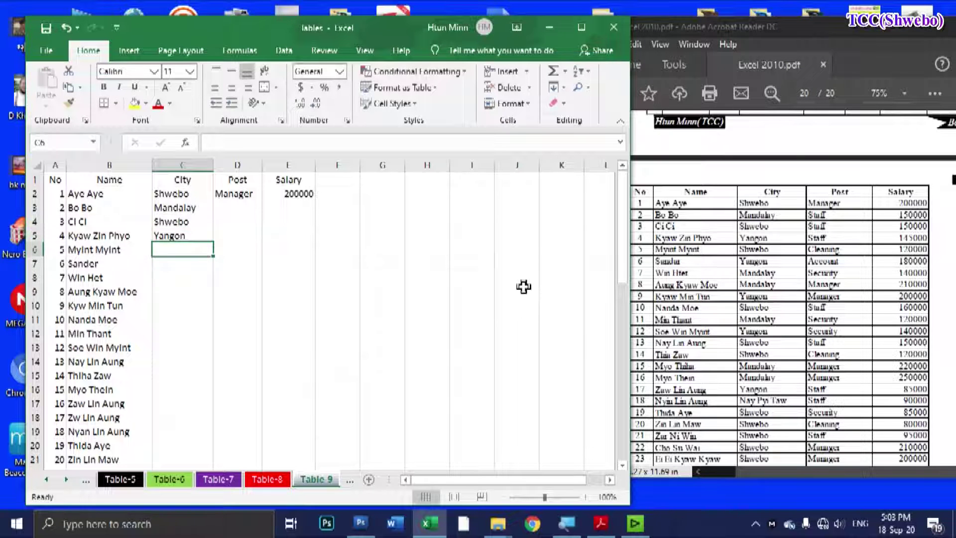
Step: Fill C6:C10 with Shwebo, Yangon, Mandalay, Mandalay and Yangon, using AutoComplete
ctrl+scroll(228, 281, up, 4)
scroll(264, 269, up, 1)
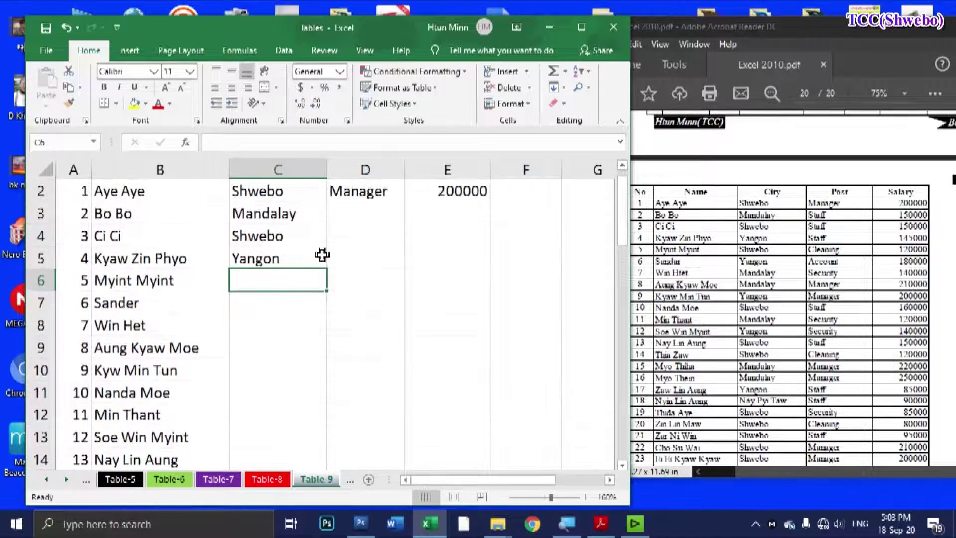
text(Sh)
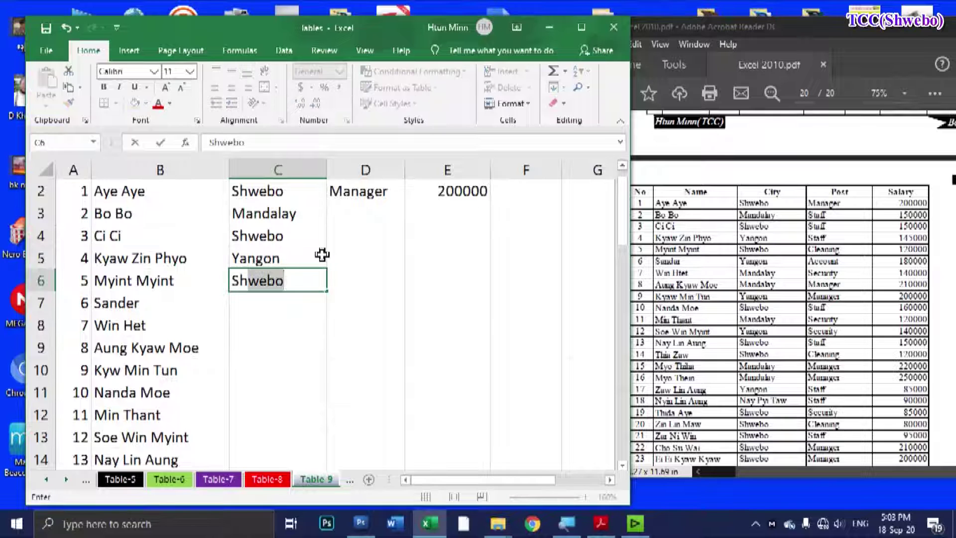
key(Return)
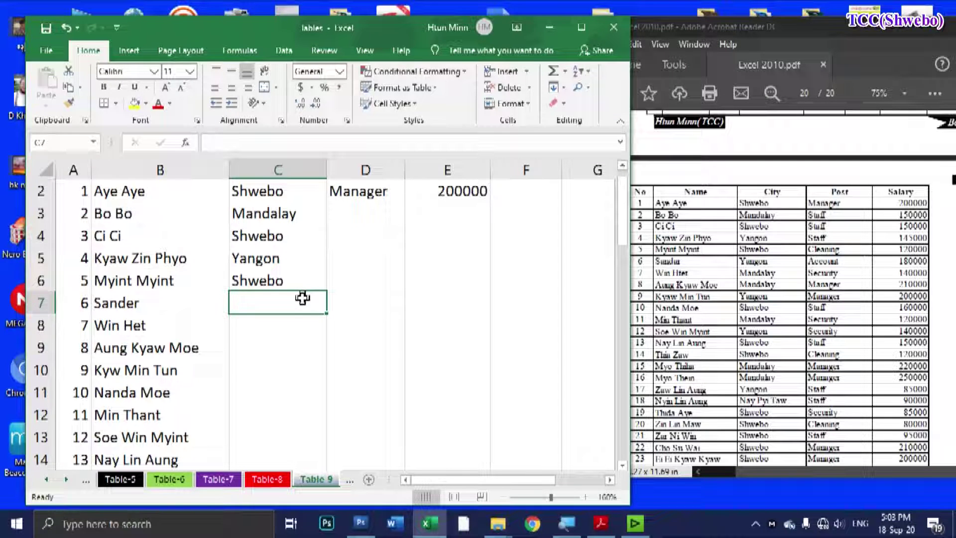
text(Yangon)
key(Return)
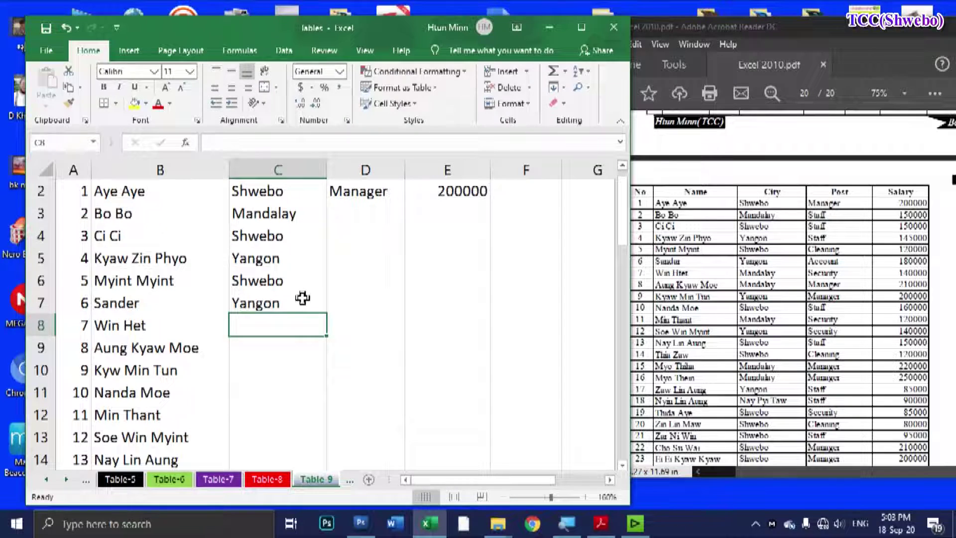
text(M)
key(Return)
text(M)
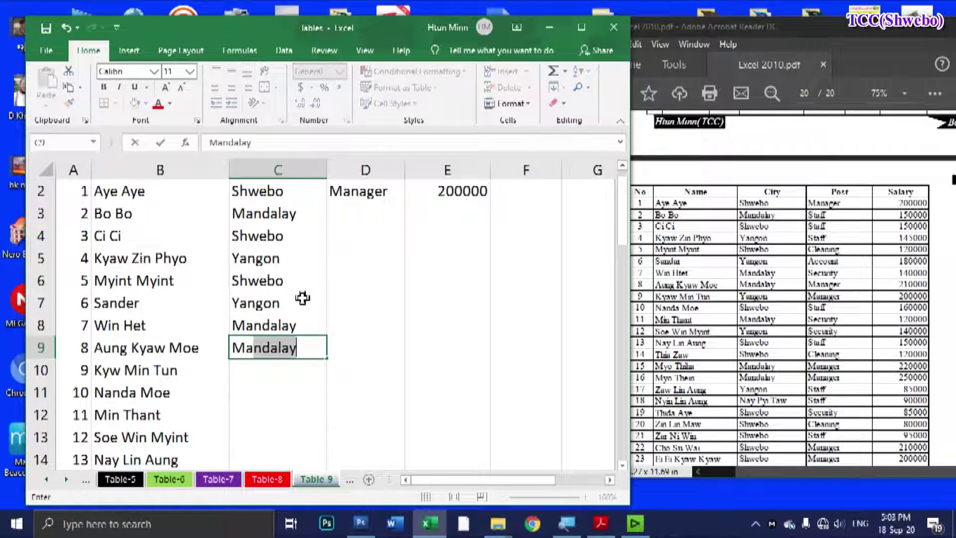
key(Return)
text(Yangon)
key(Return)
Step: Fill C11:C16 with Shwebo, Mandalay, Yangon, Shwebo, Shwebo and Mandalay
text(S)
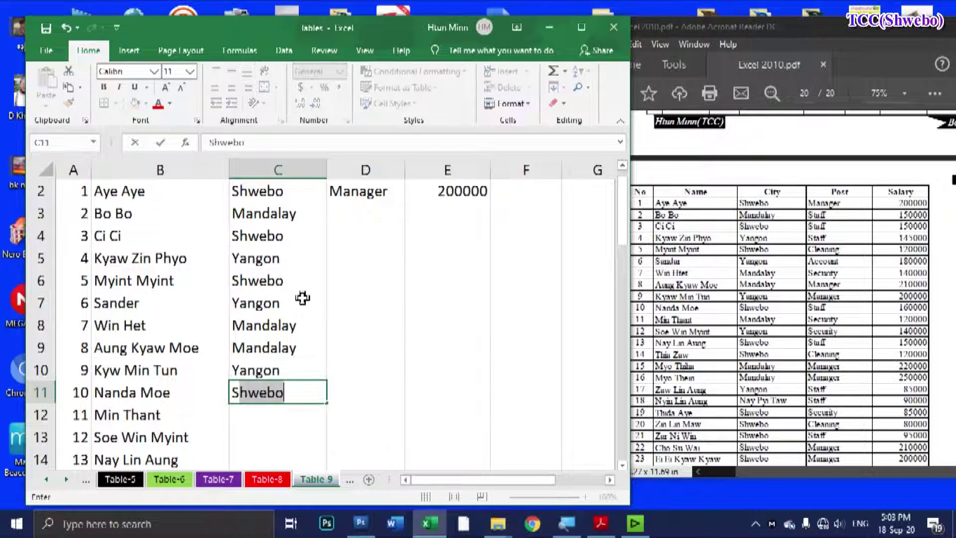
key(Return)
text(M)
key(Return)
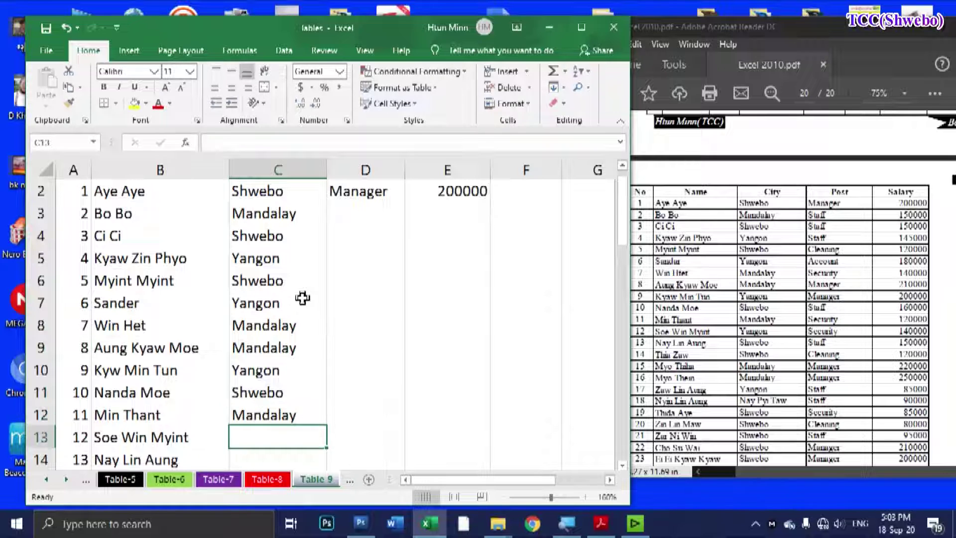
text(Yangon)
key(Return)
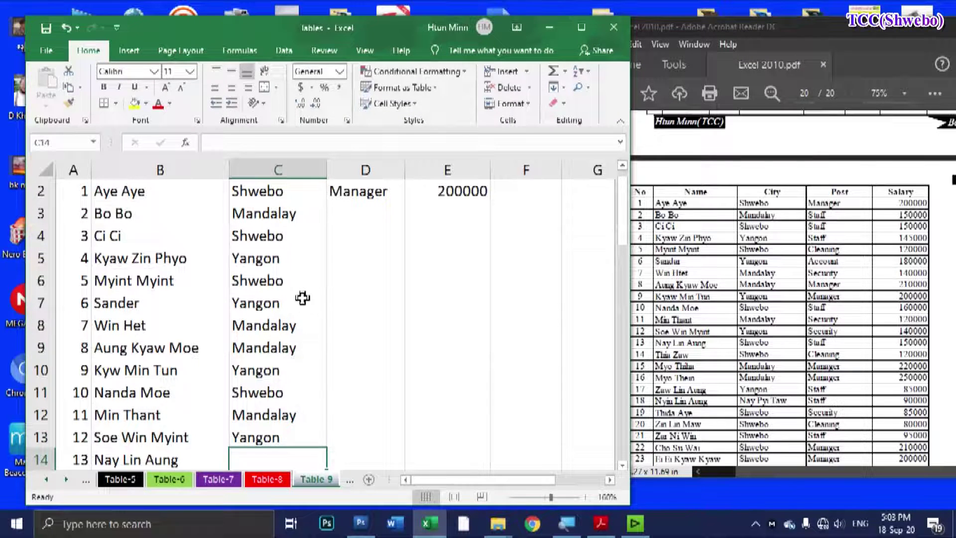
text(Shwebo)
key(Return)
text(S)
key(Return)
text(M<)
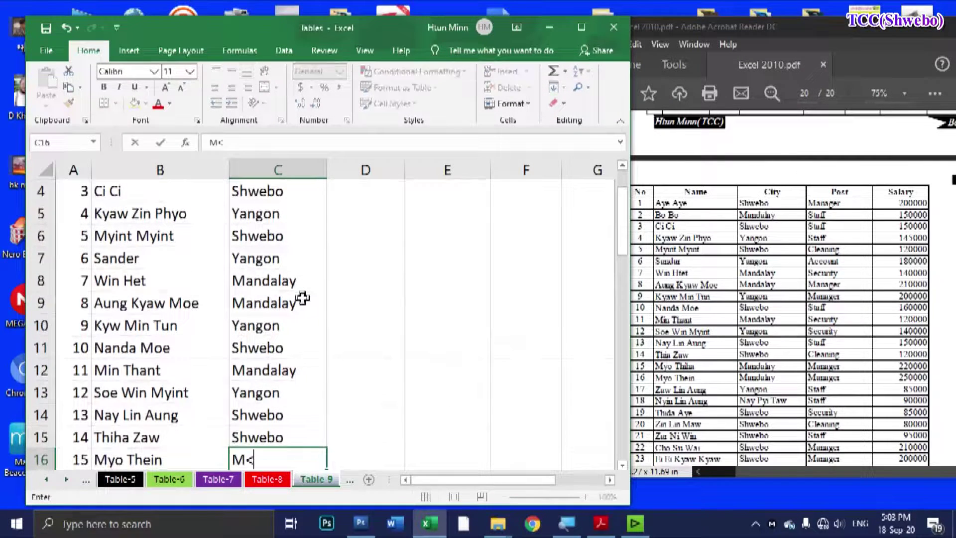
key(BackSpace)
text(andalay)
key(Return)
Step: Enter Mandalay, Yangon and Nay Pyi Taw in C17:C19
scroll(303, 298, down, 1)
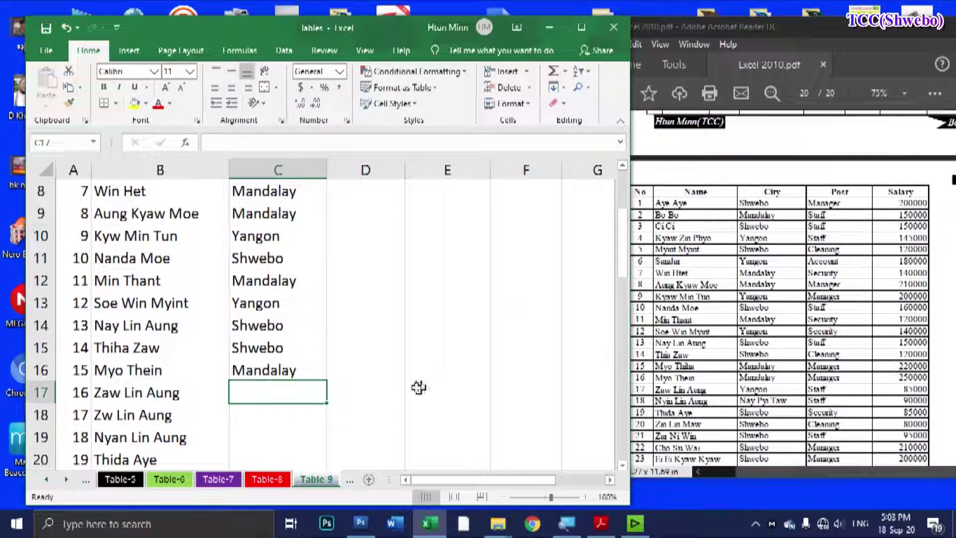
text(Mandalay)
key(Return)
text(Yangon)
key(Return)
text(Nay )
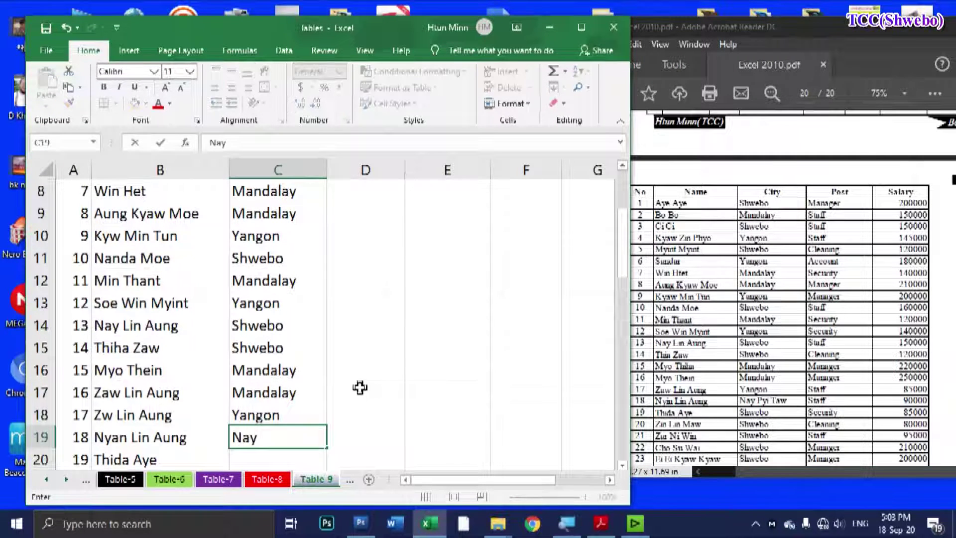
text(Pyi Taw)
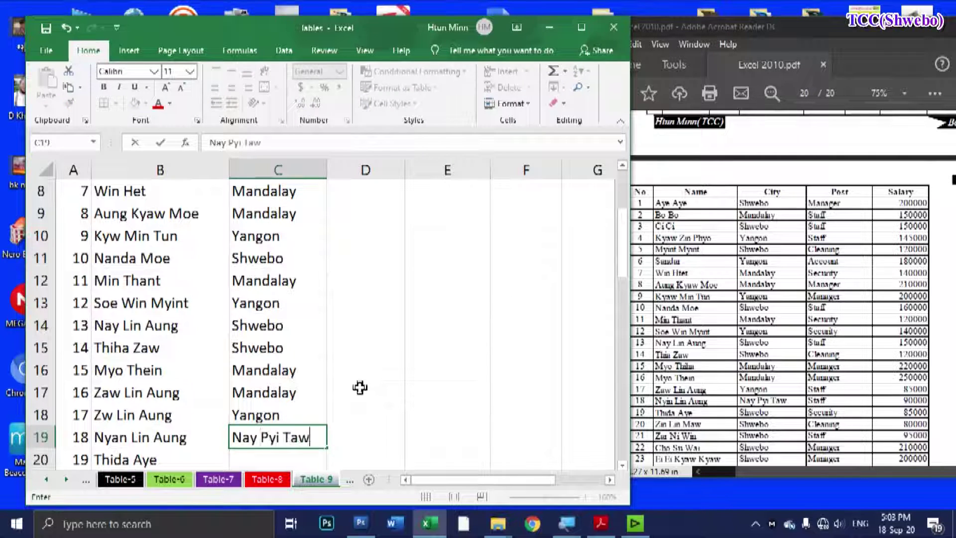
key(Return)
Step: Fill C20:C26 with Shwebo and put Nay Pyi Taw in C27
scroll(440, 353, down, 2)
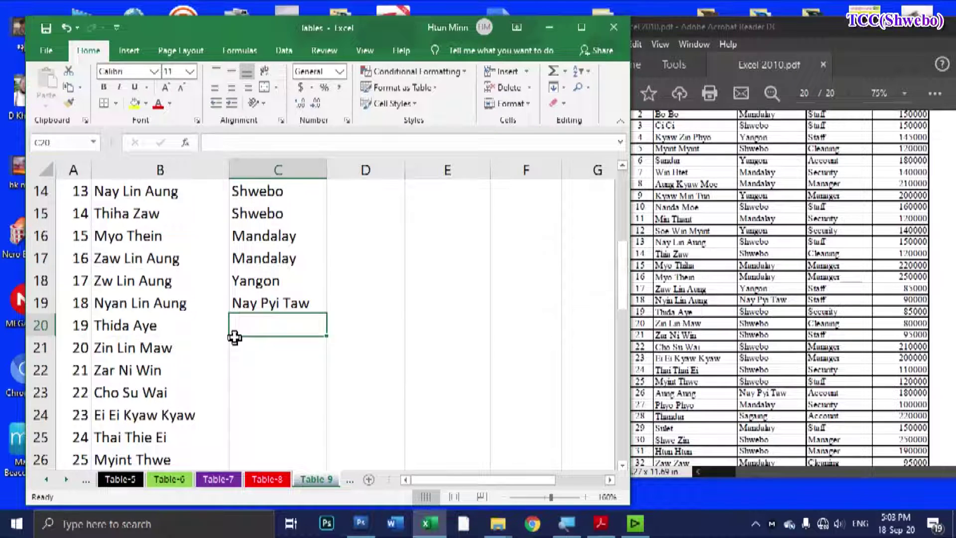
text(S)
key(Return)
text(S)
key(Return)
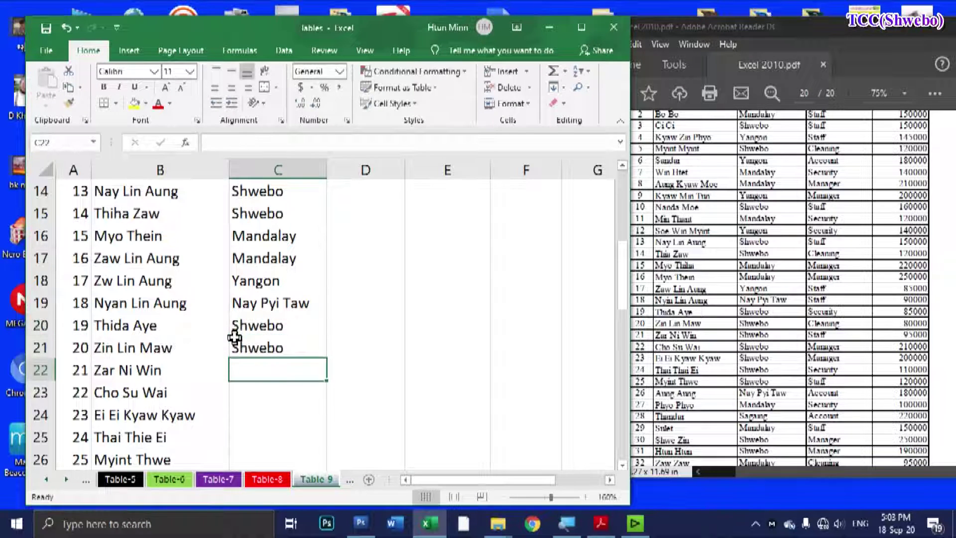
text(S)
key(Return)
text(S)
key(Return)
text(S)
key(Return)
text(S)
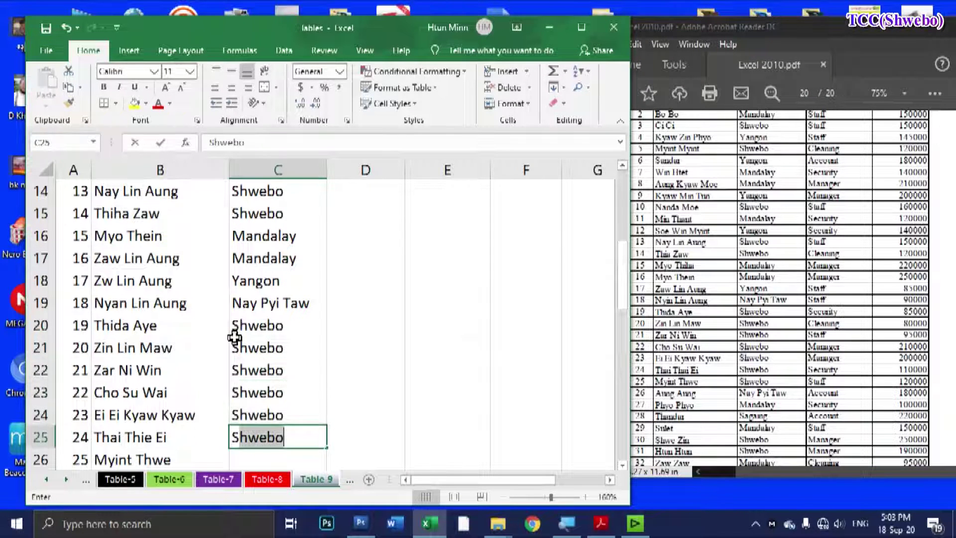
key(Return)
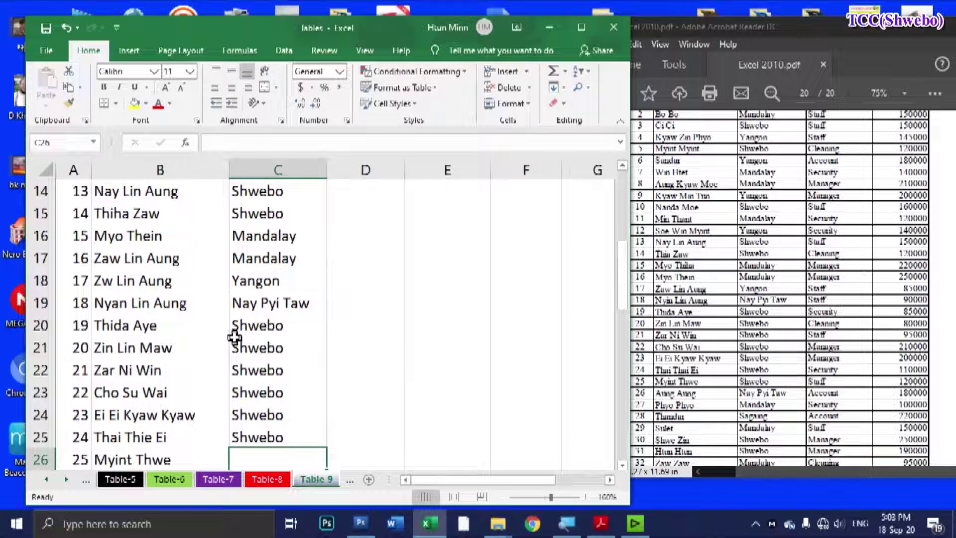
text(S)
key(Return)
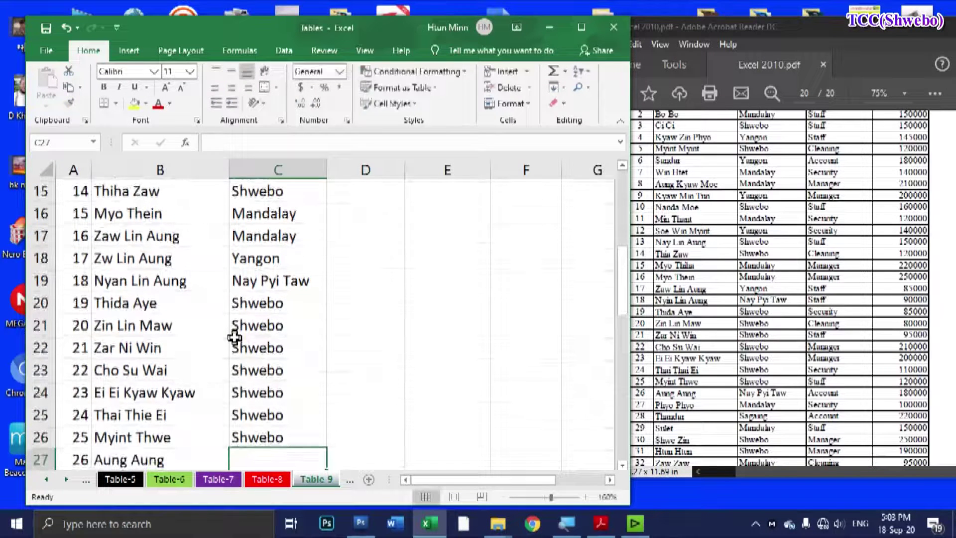
text(Nay Pyi Taw)
key(Return)
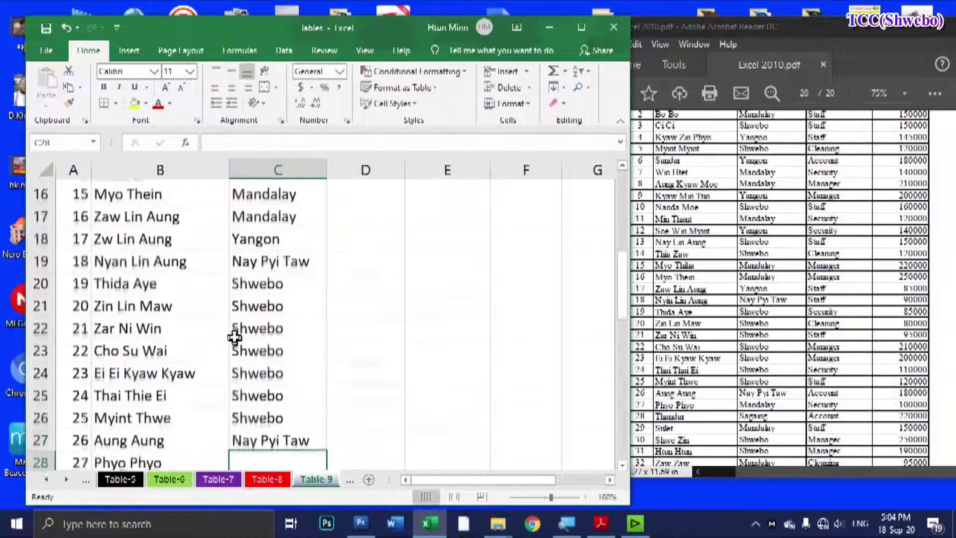
Step: Enter Mandalay, Sagaing and Mandalay in C28:C30, fixing a wrong AutoComplete suggestion
scroll(745, 337, down, 3)
scroll(309, 364, down, 3)
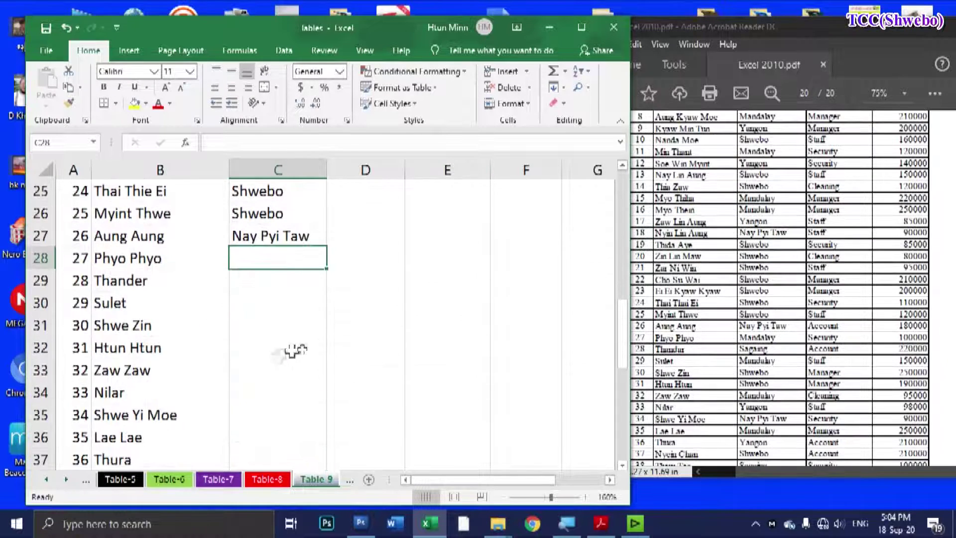
text(M)
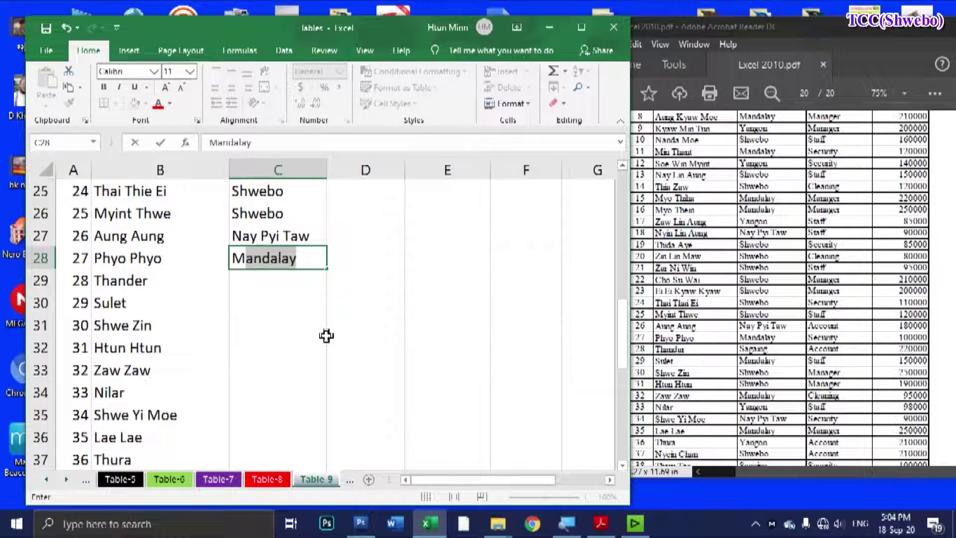
key(BackSpace)
key(BackSpace)
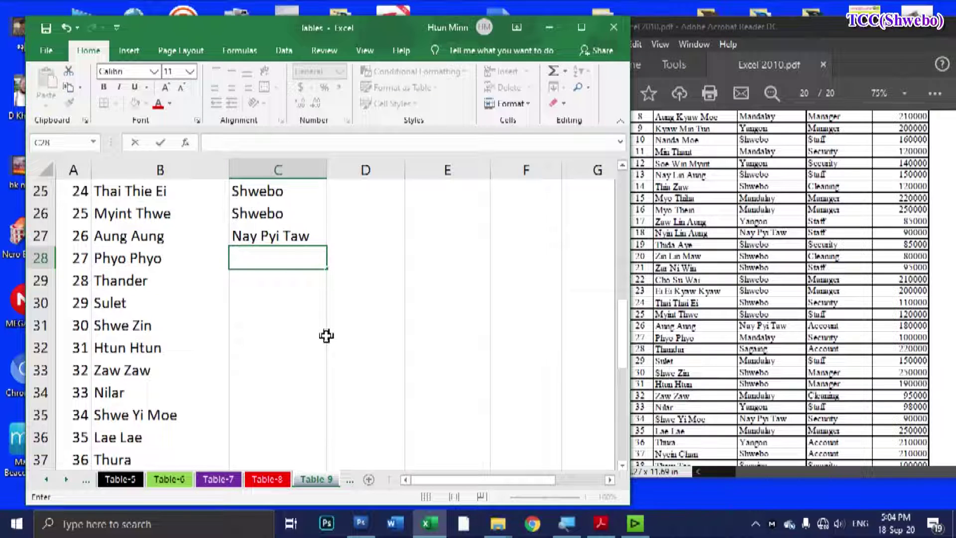
text(M)
key(Return)
text(Sa)
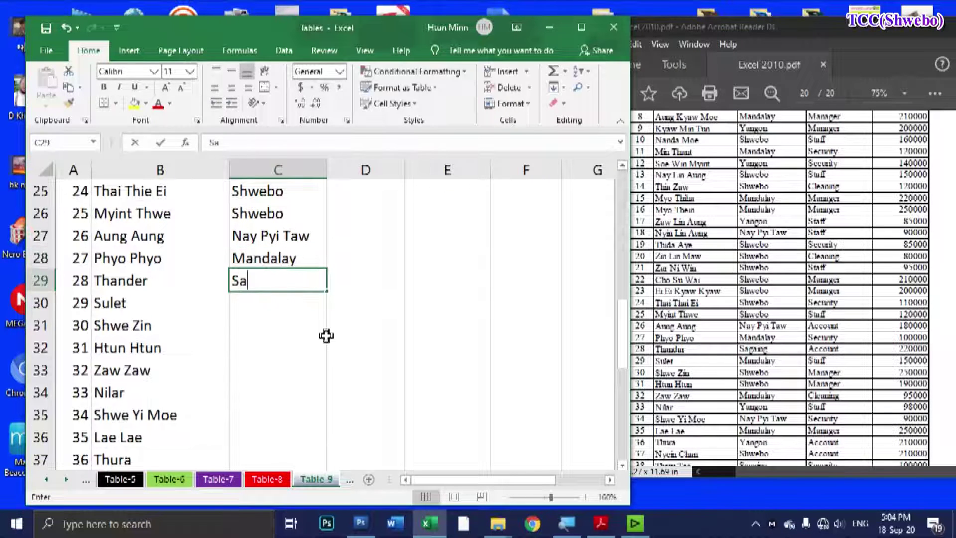
text(gaing)
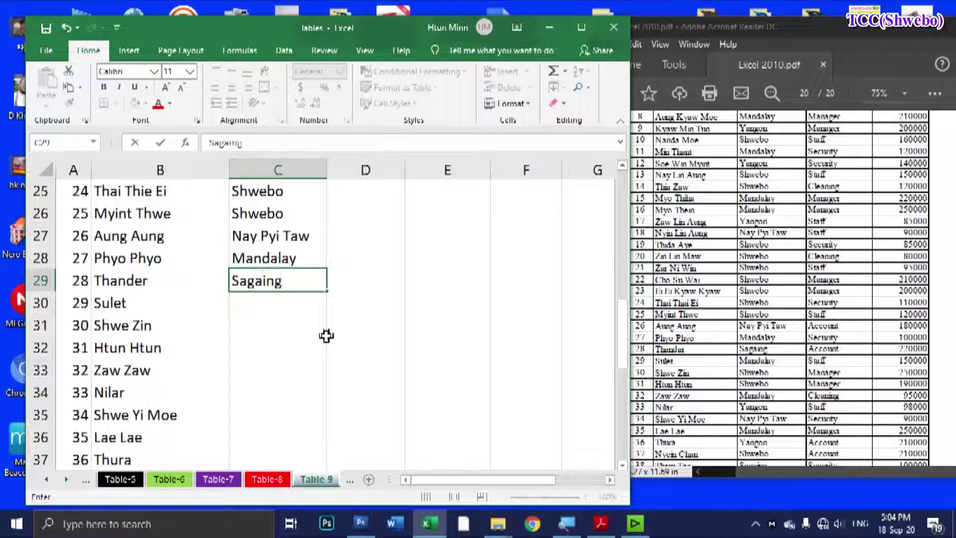
key(Return)
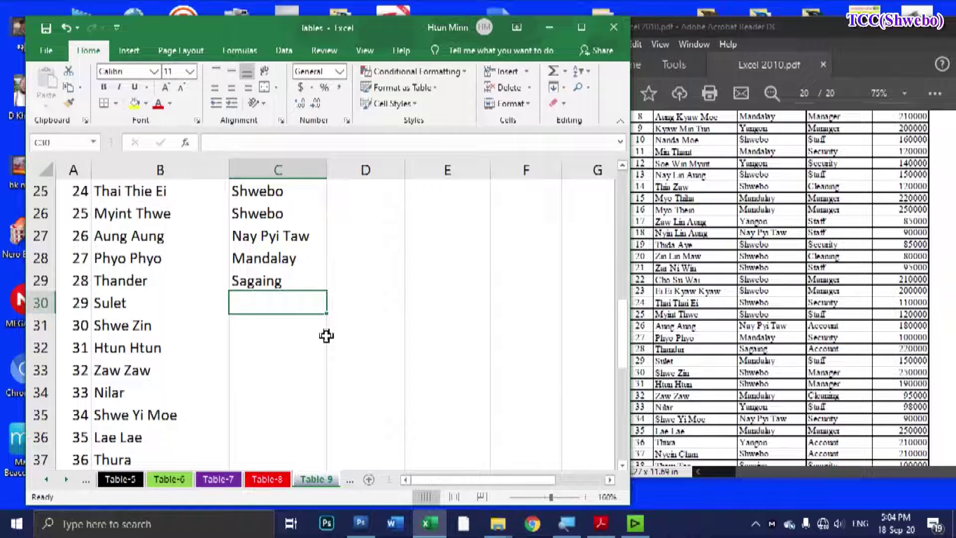
text(M)
key(Return)
Step: Fill C31:C38 with Shwebo, Shwebo, Mandalay, Yangon, Nay Pyi Taw, Mandalay, Yangon, Shwebo
text(Shwebo)
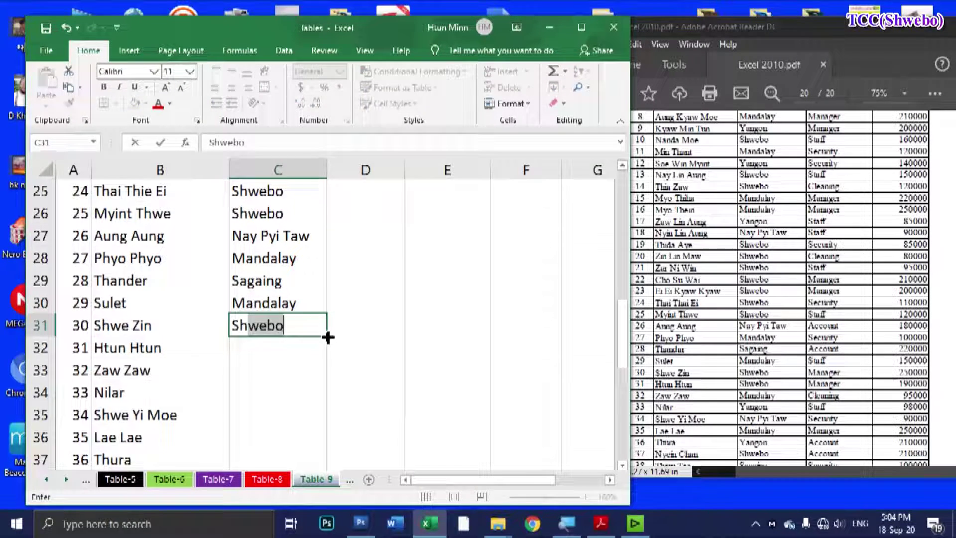
key(Return)
text(Sh)
key(Return)
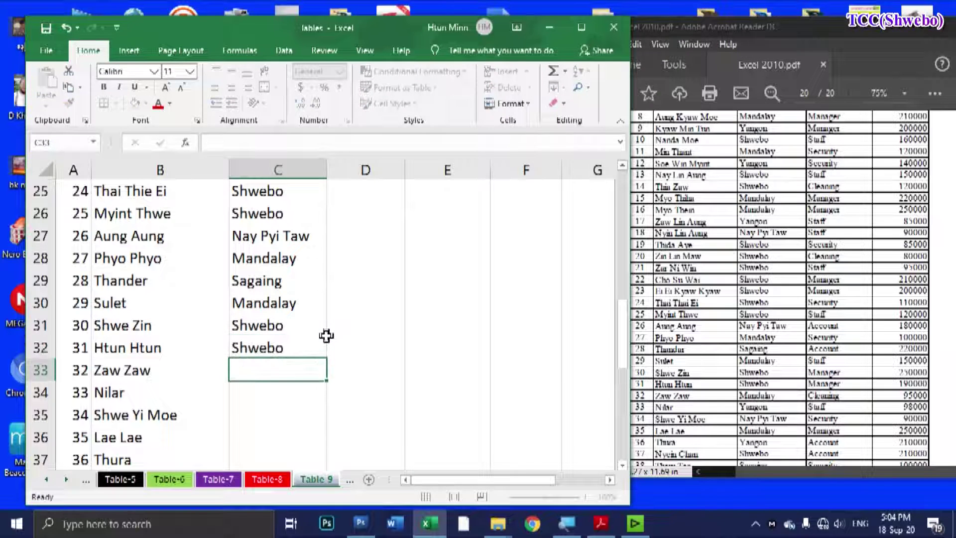
text(M)
key(Return)
text(Y)
key(Return)
text(N)
key(Return)
text(M)
key(Return)
text(Y)
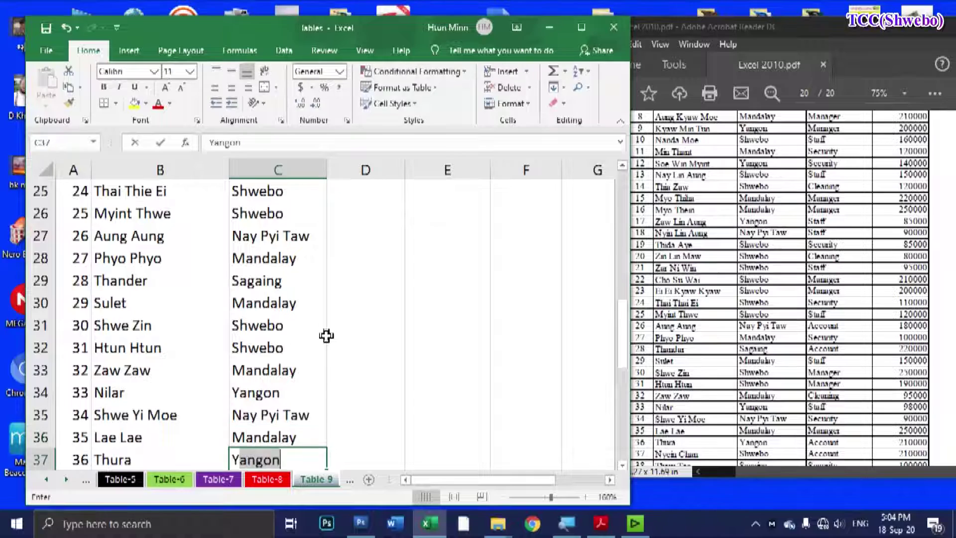
key(Return)
text(Sh)
key(Return)
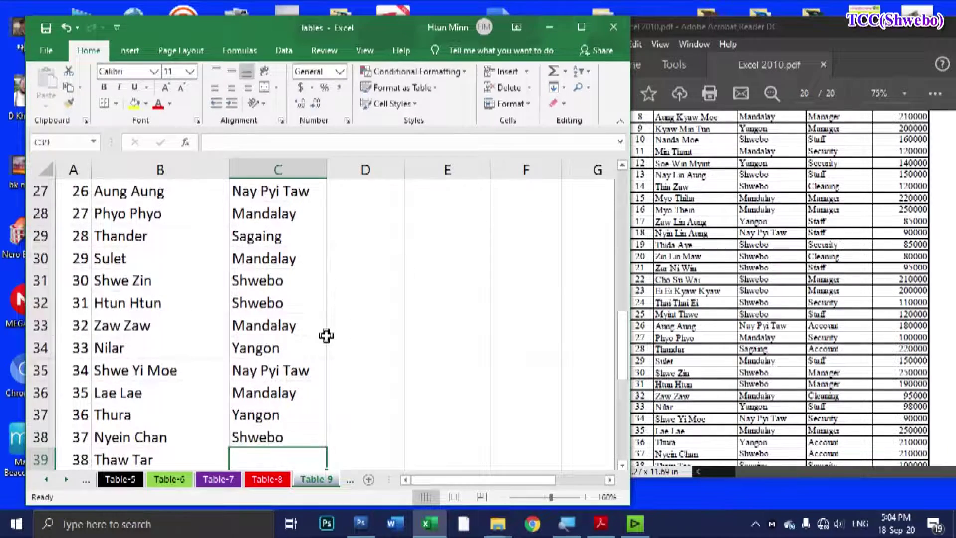
Step: Enter Sagaing, Mandalay and Shwebo in C39:C41, correcting C41 to Shwebo
scroll(799, 348, down, 5)
scroll(190, 390, down, 2)
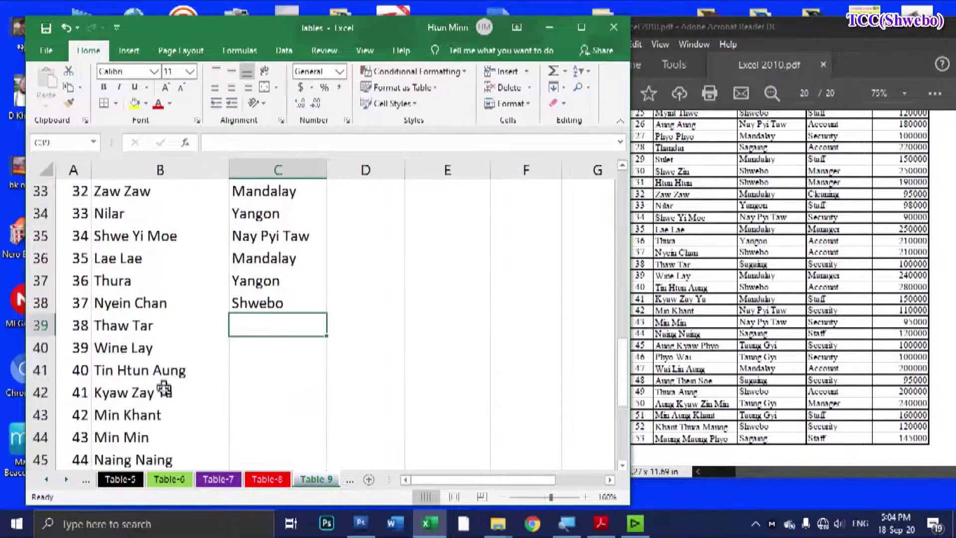
scroll(199, 309, down, 1)
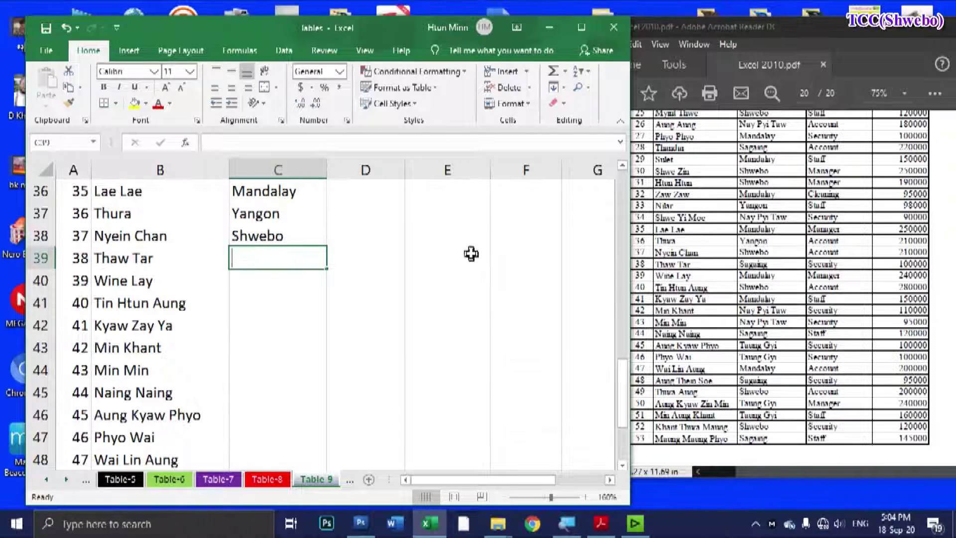
text(Sagaing)
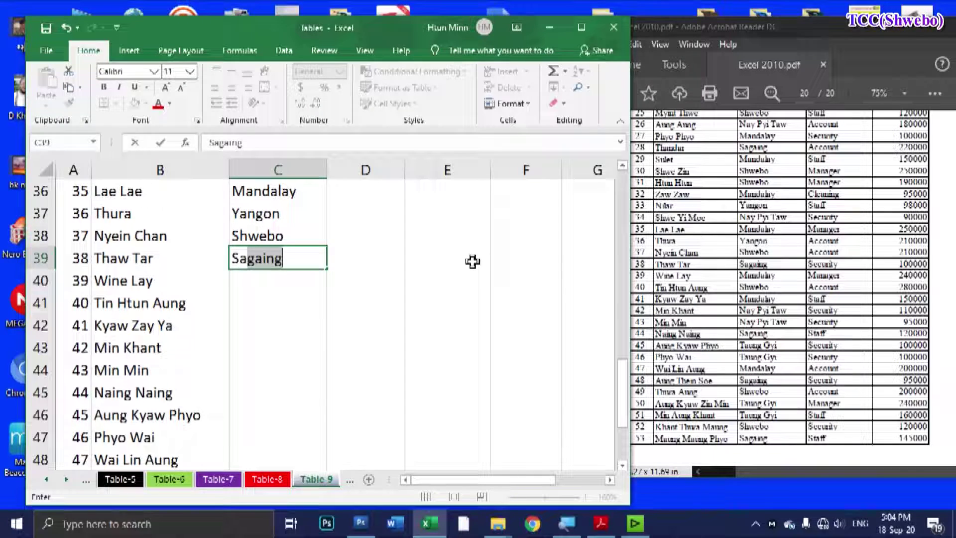
key(Return)
text(M)
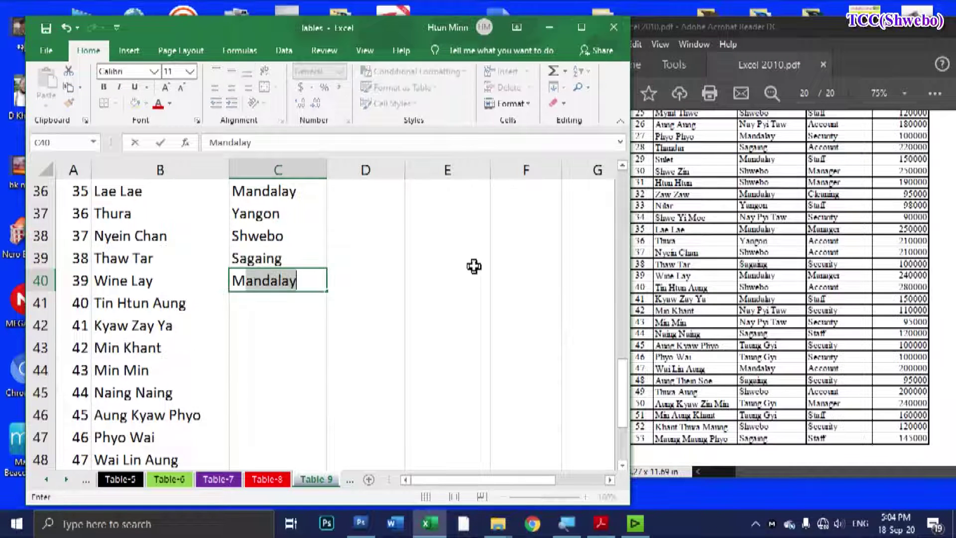
key(Return)
text(S)
key(Return)
key(Up)
text(Sh)
key(Return)
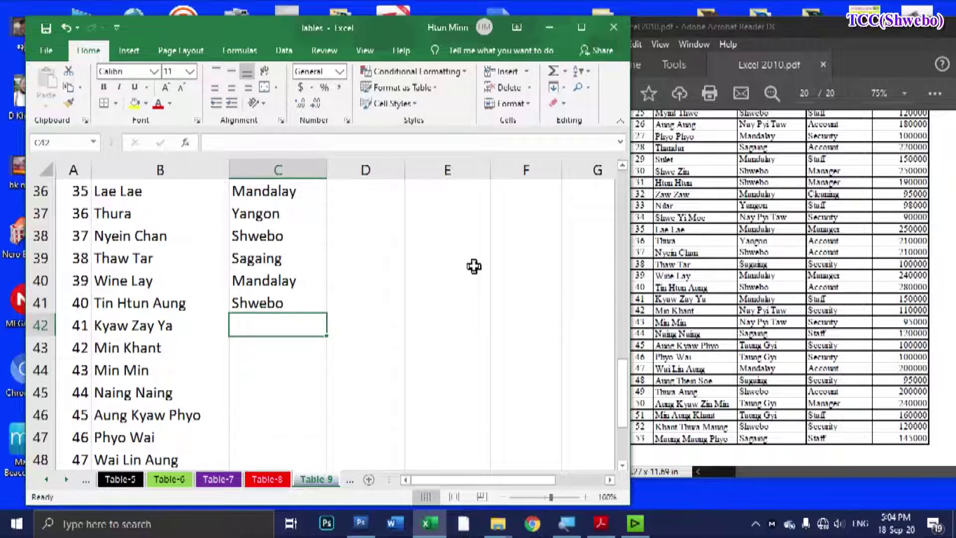
Step: Fill C42:C47 with Mandalay, Nay Pyi Taw, Nay Pyi Taw, Sagaing, Taung Gyi, Taung Gyi
text(M)
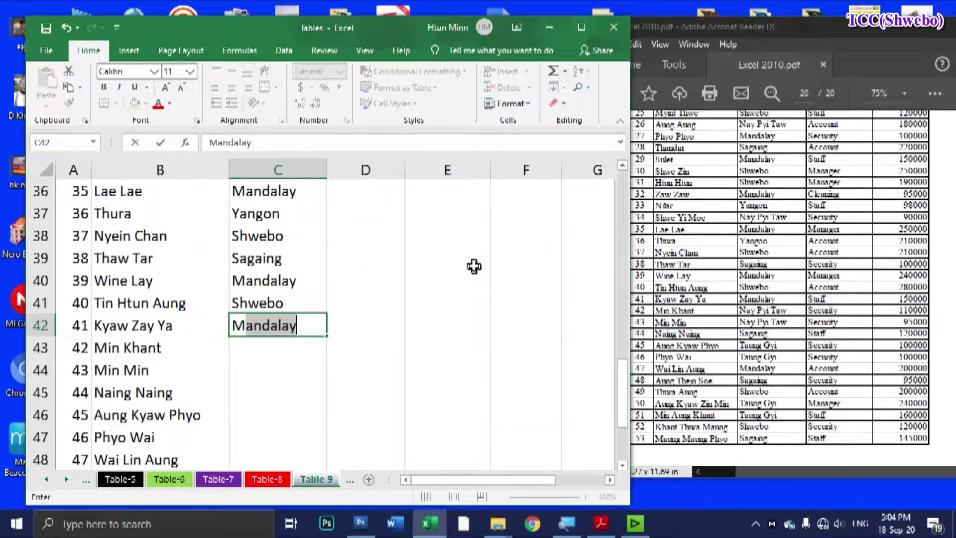
key(Return)
text(N)
key(Return)
text(N)
key(Return)
text(Sa)
key(Return)
text(Taung Gyi)
key(Return)
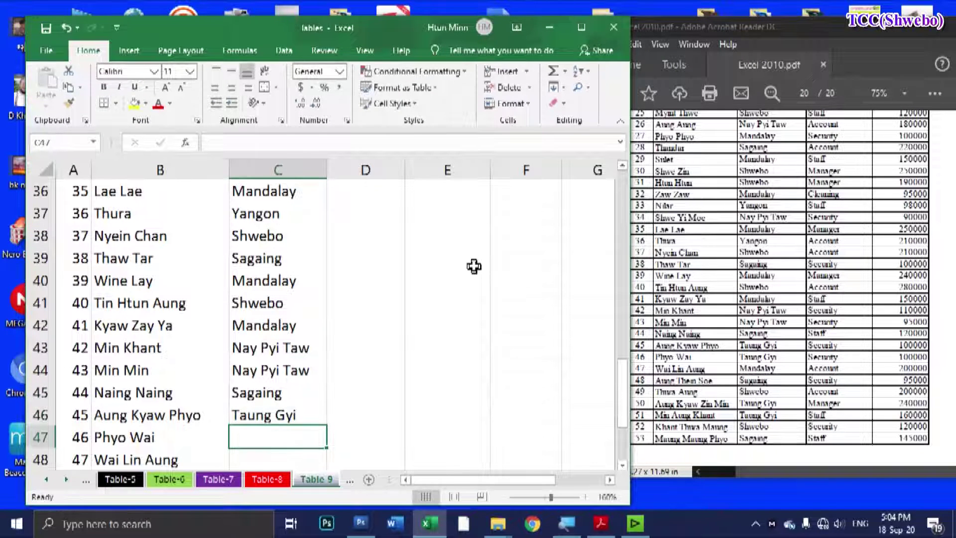
text(T)
key(Return)
Step: Fill C48:C54 with Mandalay, Sagaing, Shwebo, Taung Gyi, Taung Gyi, Shwebo, Sagaing
text(M)
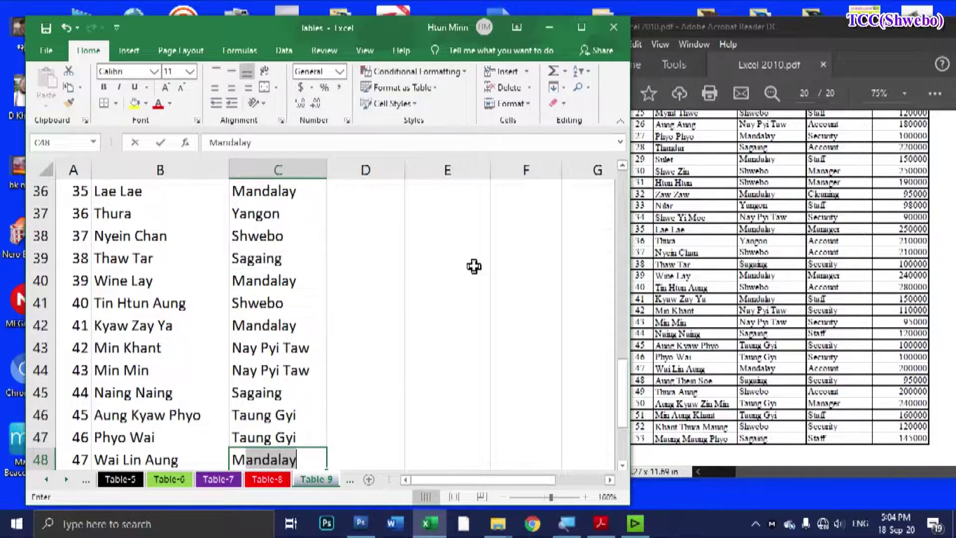
key(Return)
text(S)
key(Return)
text(S)
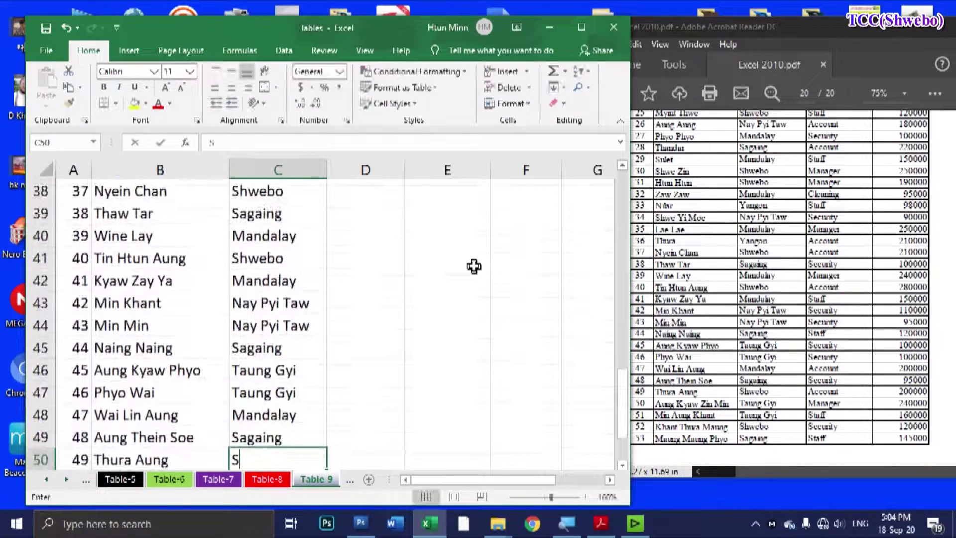
key(Return)
text(T)
key(Return)
text(T)
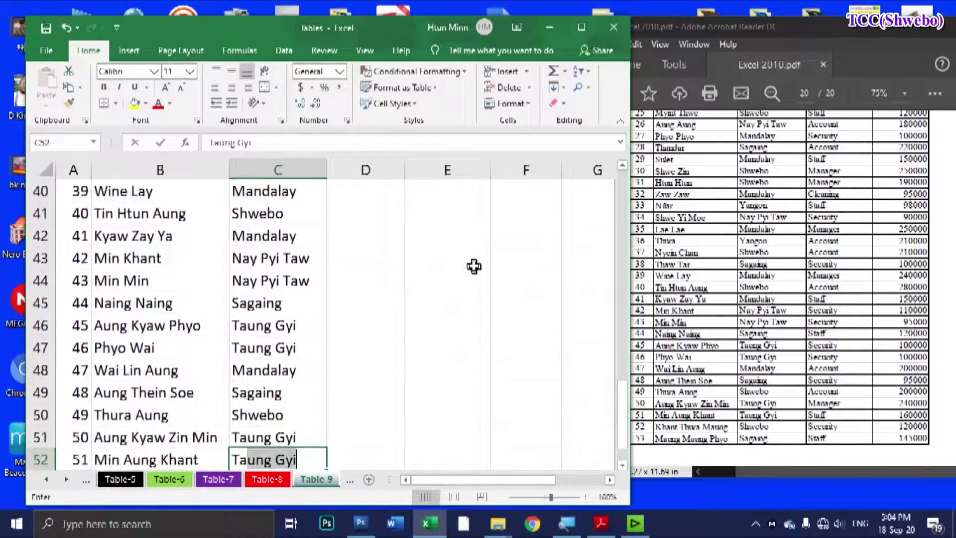
key(Return)
text(S)
key(Return)
text(S)
key(Return)
Step: Enter posts in D4–D17, from Staff for Bo Bo through Manager in D17
scroll(393, 324, up, 3)
scroll(396, 334, up, 6)
scroll(397, 336, up, 4)
scroll(395, 346, up, 1)
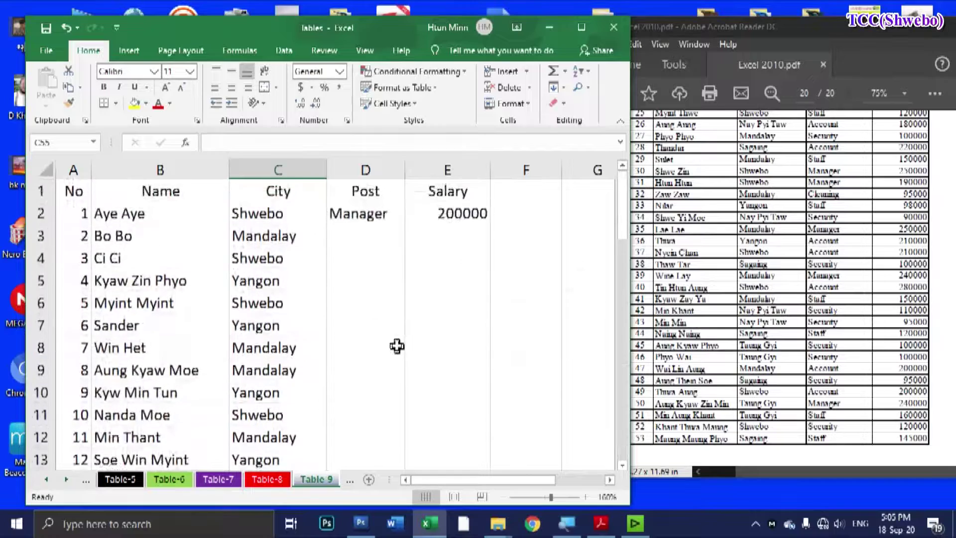
click(389, 237)
scroll(881, 252, up, 2)
scroll(882, 252, up, 5)
scroll(848, 245, up, 3)
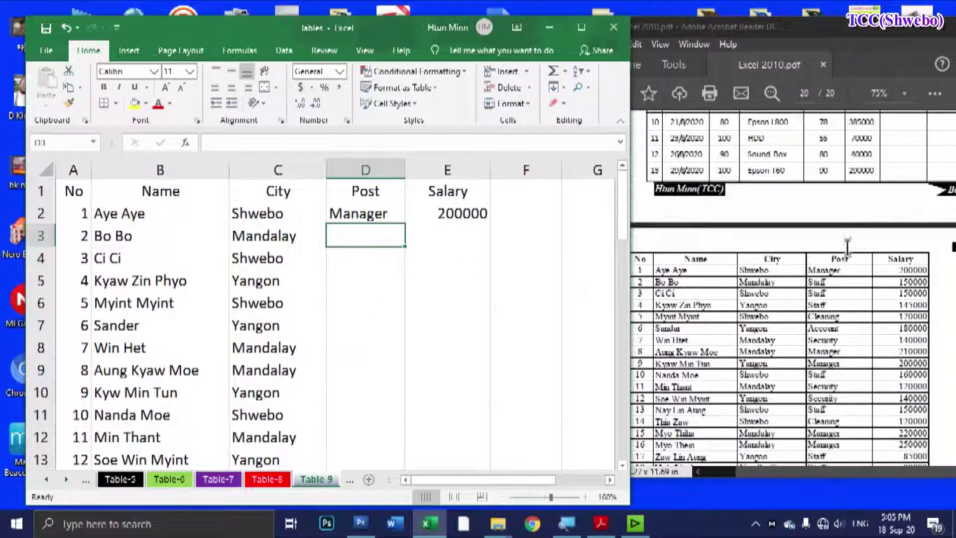
scroll(840, 274, down, 2)
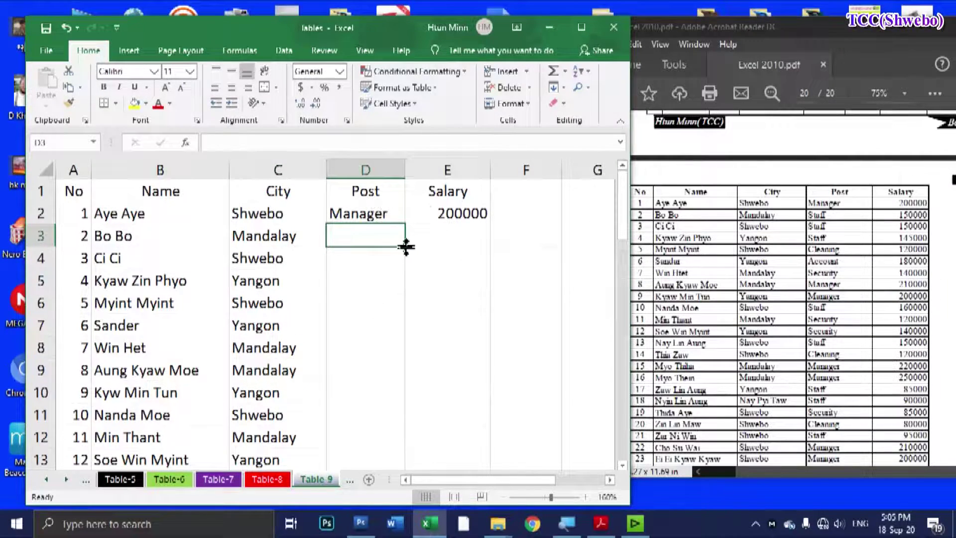
text(Staff)
key(Return)
text(St)
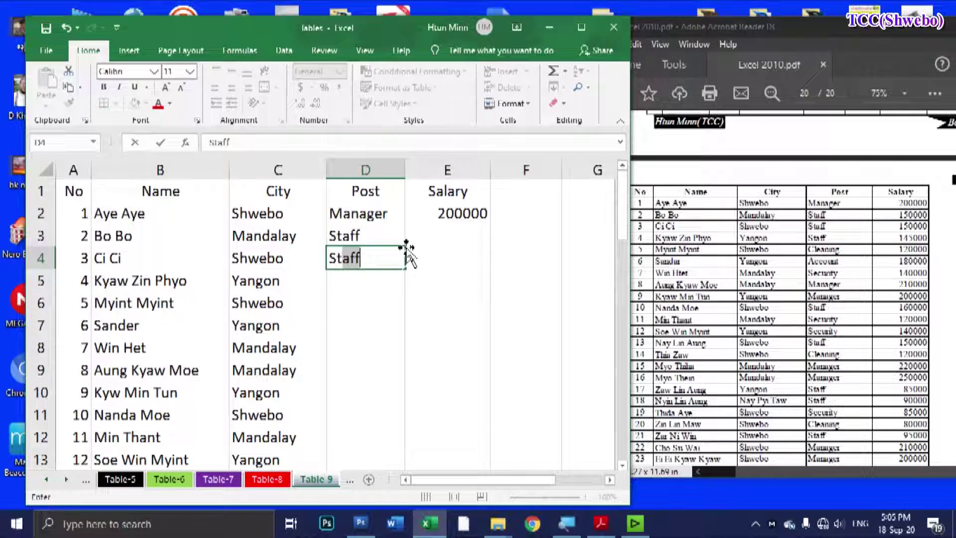
key(Return)
text(Staff)
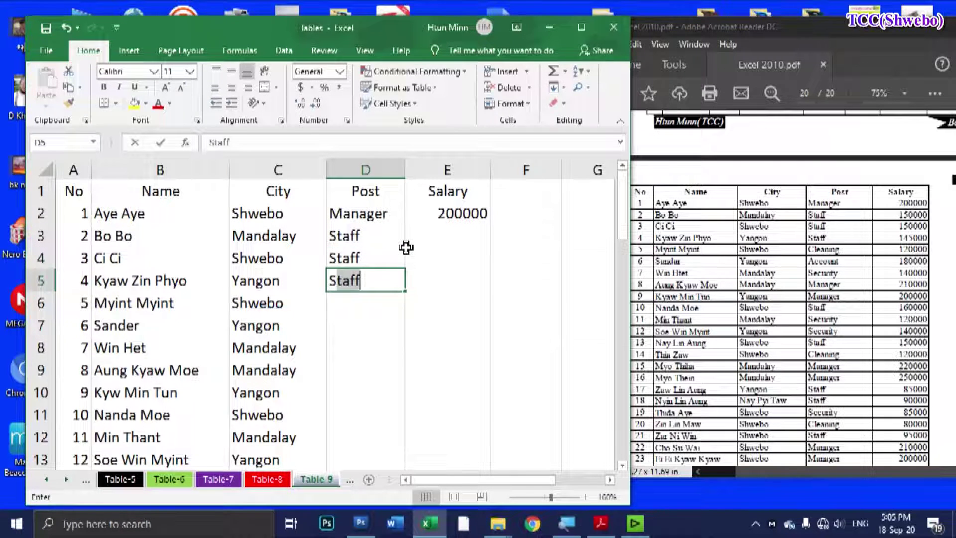
key(Return)
text(Cleani)
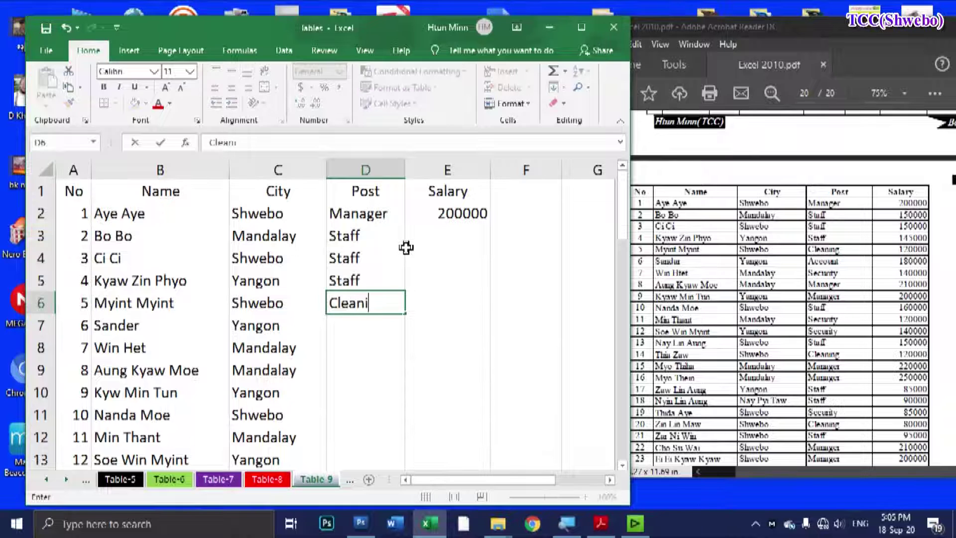
text(ng)
key(Return)
text(Account)
key(Return)
text(Stec)
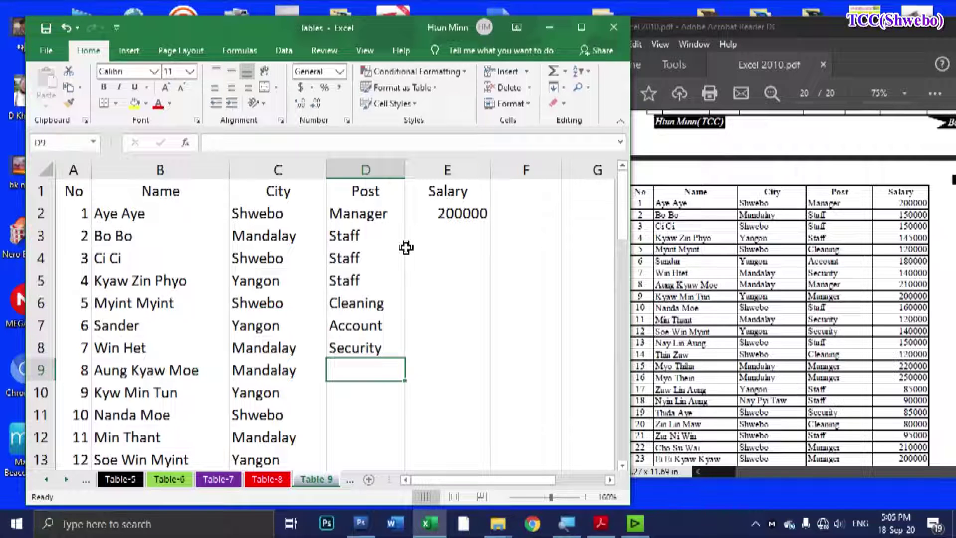
text(M)
key(Return)
text(M)
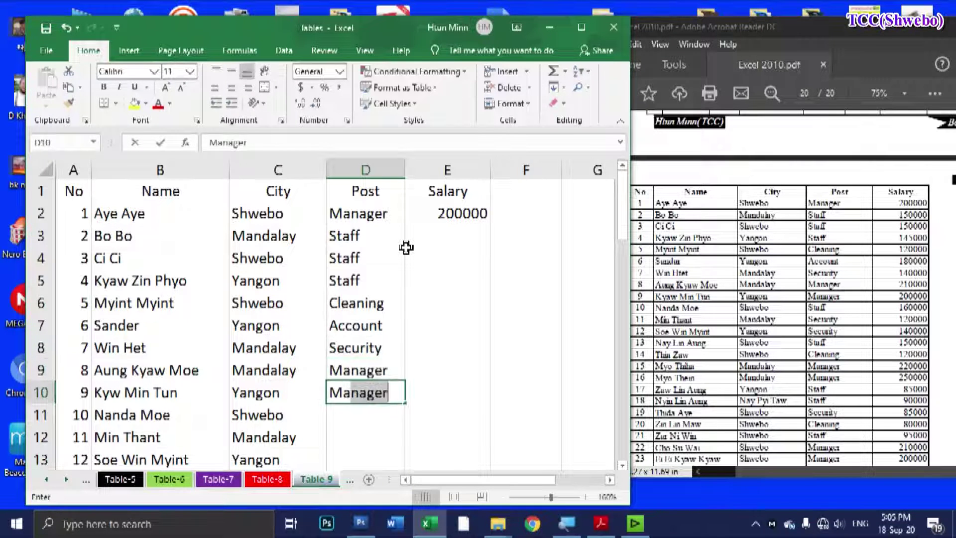
key(Return)
text(taff)
key(Return)
text(Se)
key(Return)
text(Se)
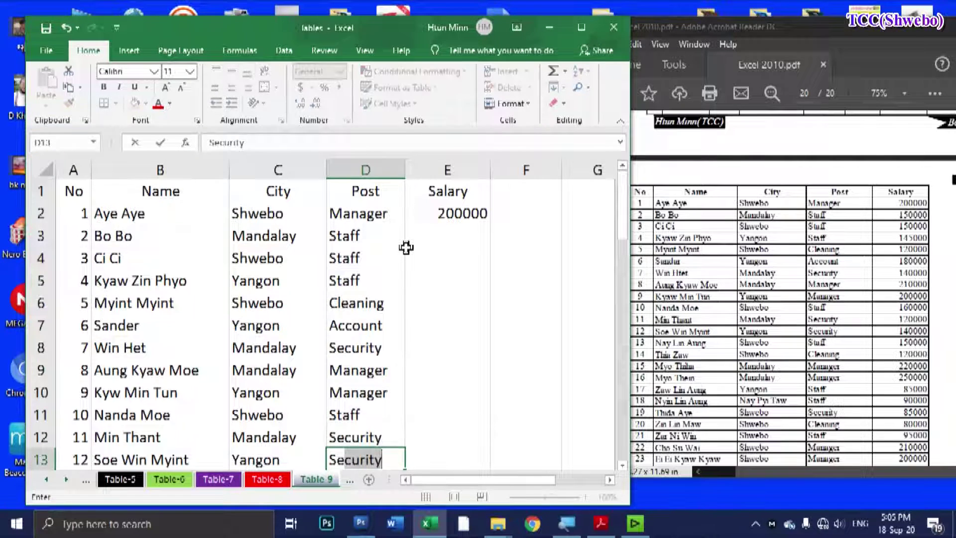
key(Return)
text(St)
key(Return)
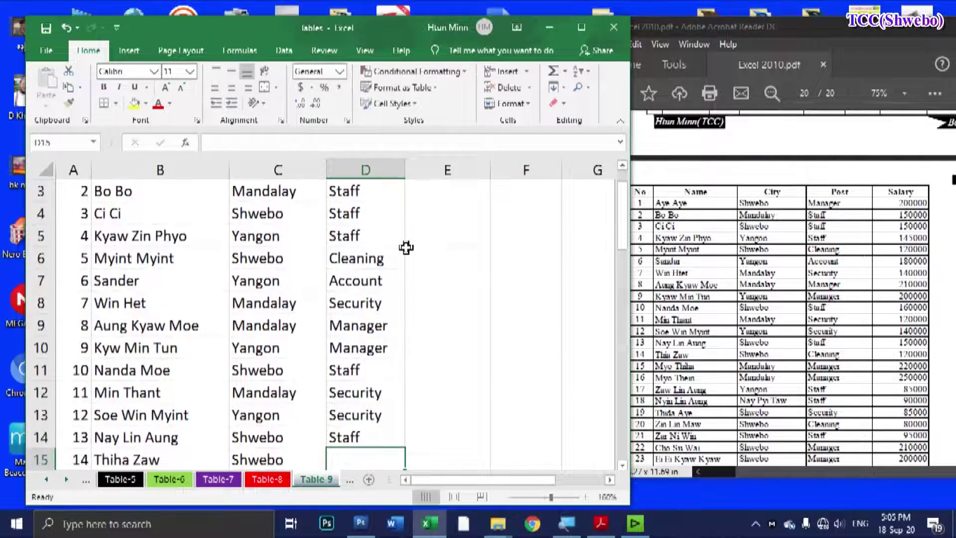
text(Cl)
key(Return)
text(Ma)
key(Return)
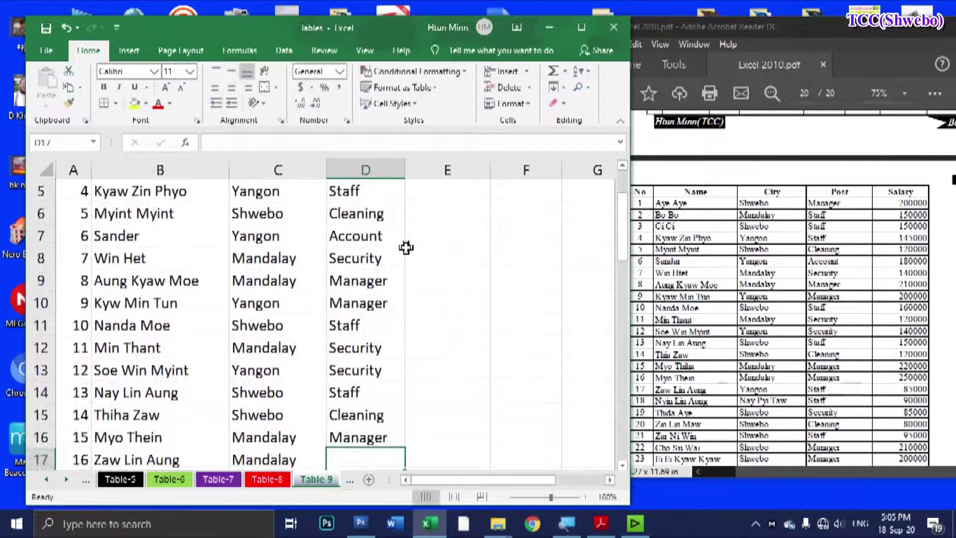
text(M)
key(Return)
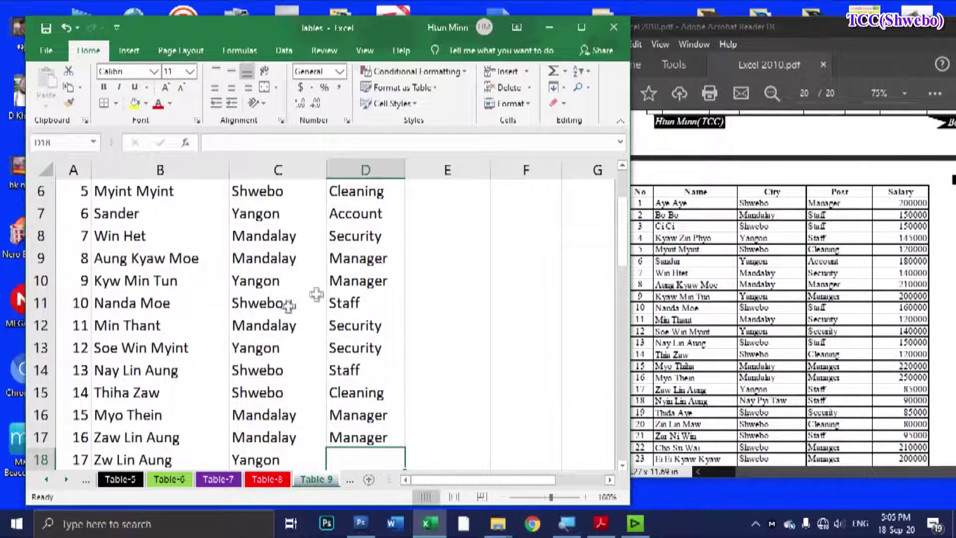
Step: Enter posts in D18–D30, correcting D18 to Staff and ending with Staff in D30
scroll(429, 386, down, 3)
scroll(724, 359, down, 1)
scroll(718, 251, down, 1)
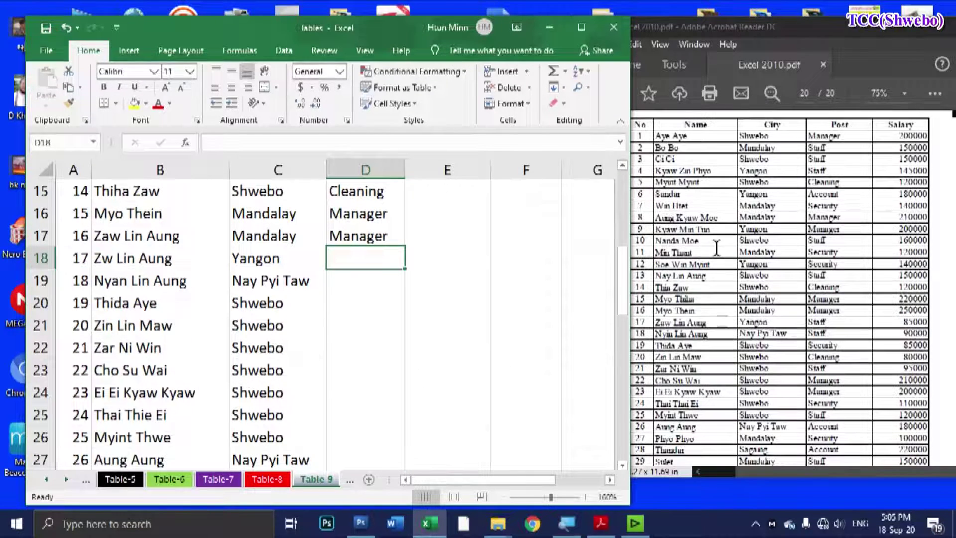
text(S)
key(Return)
key(Up)
text(Staff)
key(Return)
text(Staff)
key(Return)
text(S)
key(Return)
text(C)
key(Return)
text(Staff)
key(Return)
text(M)
key(Return)
text(M)
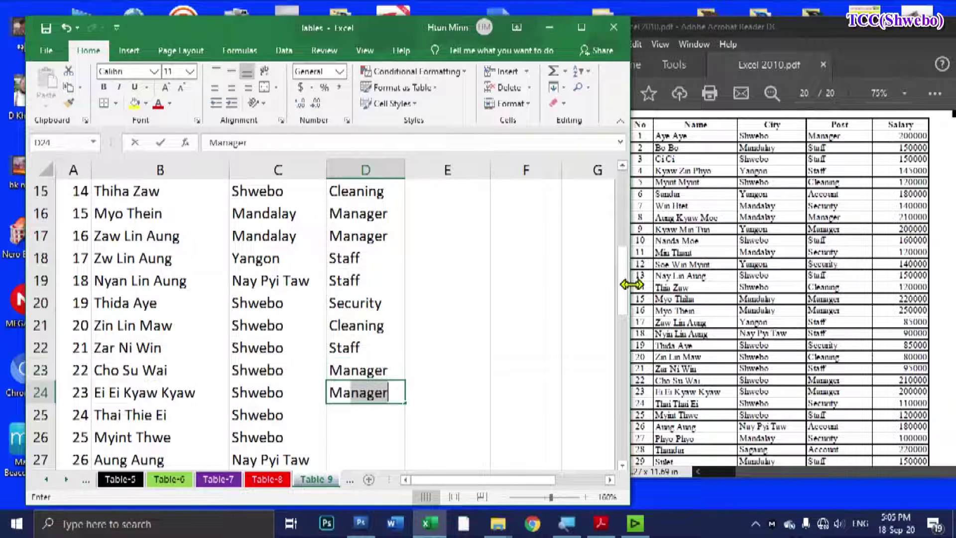
key(Return)
text(Se)
key(Return)
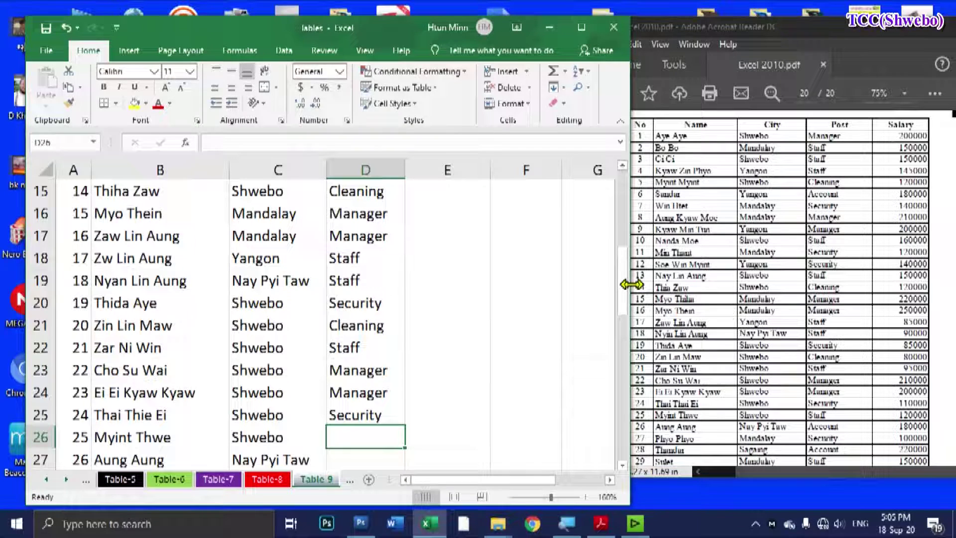
text(St)
key(Return)
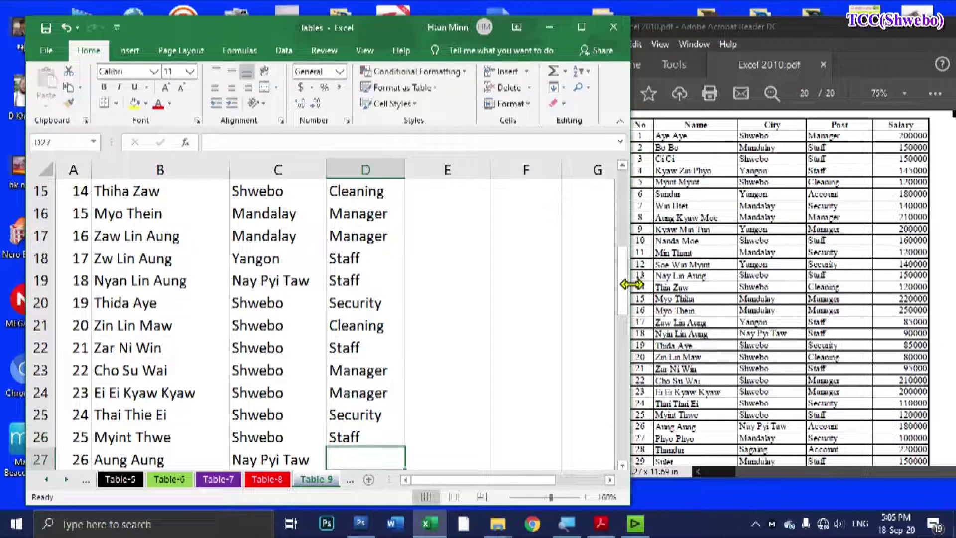
text(Account)
key(Return)
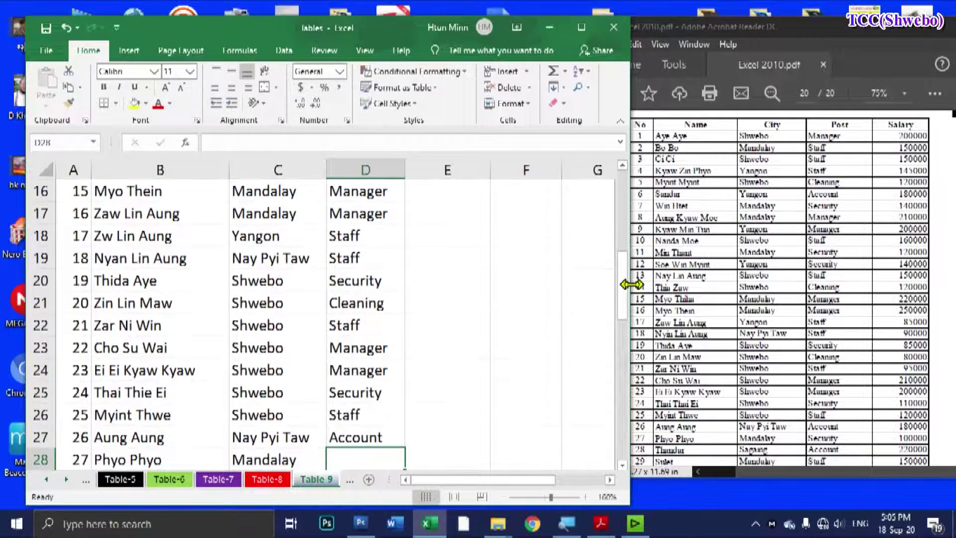
text(Security)
key(Return)
text(S)
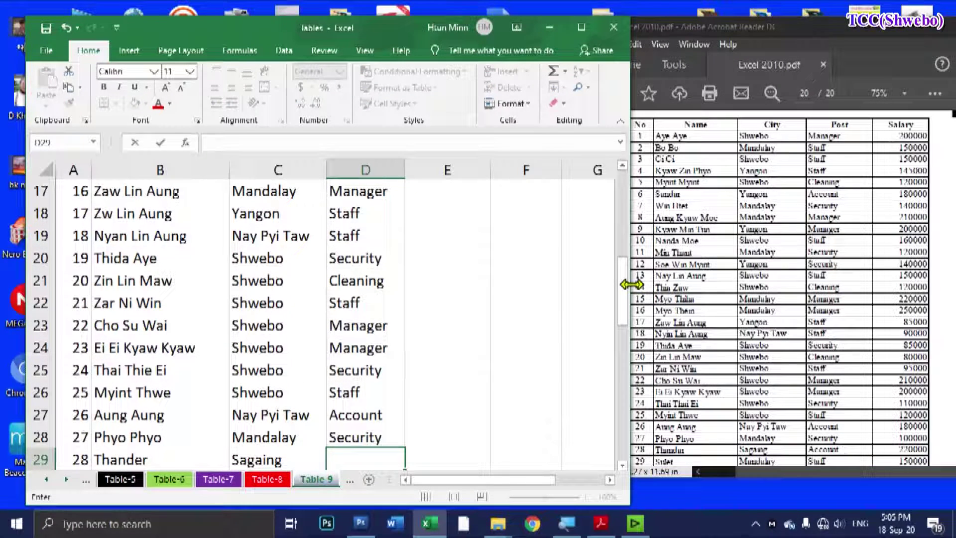
text(Account)
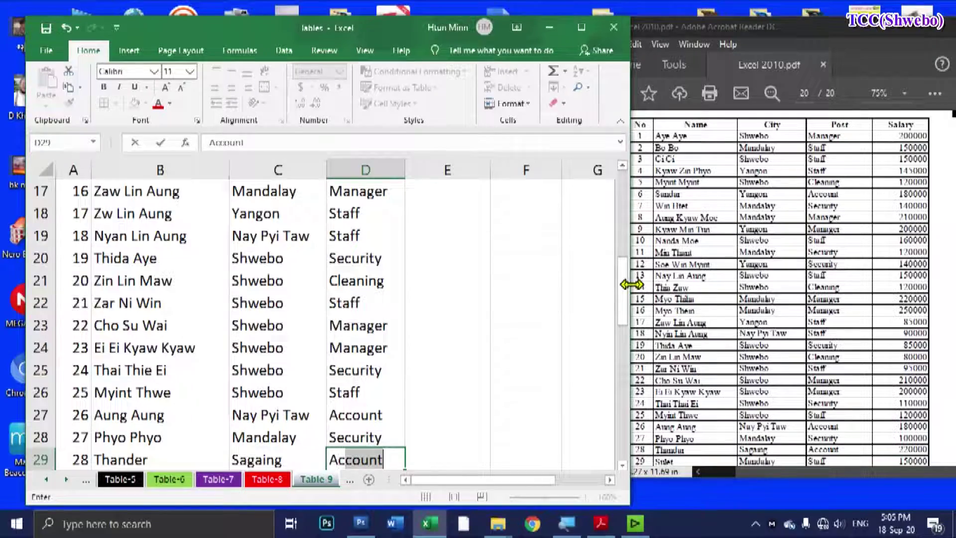
key(Return)
text(St)
key(Return)
Step: Enter posts in D31–D43, from Manager in D31 through Security in D43
scroll(845, 262, down, 3)
scroll(845, 263, down, 3)
scroll(427, 357, down, 3)
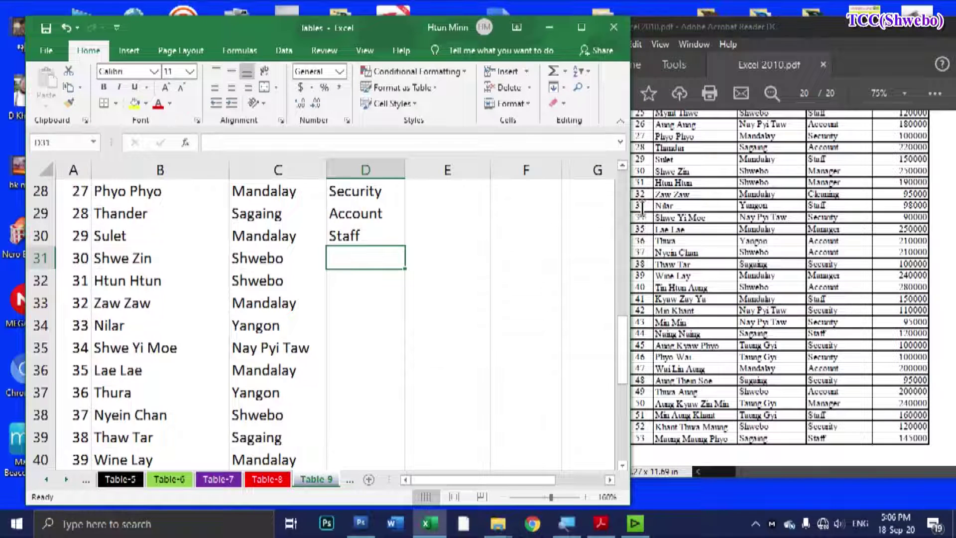
text(M)
key(Return)
text(M)
key(Return)
text(C)
key(Return)
text(St)
key(Return)
text(Se)
key(Return)
text(M)
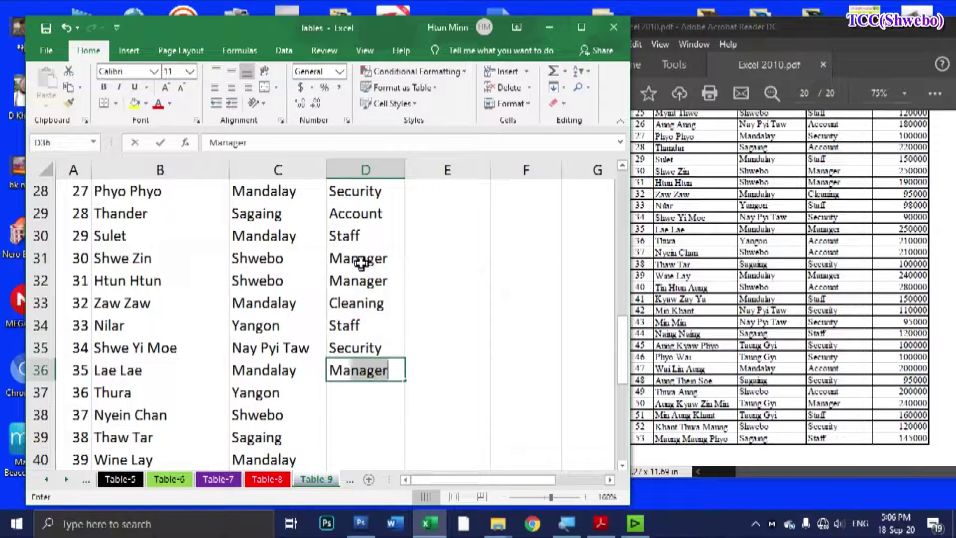
key(Return)
text(A)
key(Return)
text(A)
key(Return)
text(Se)
key(Return)
text(M)
key(Return)
text(A)
key(Return)
text(Staff)
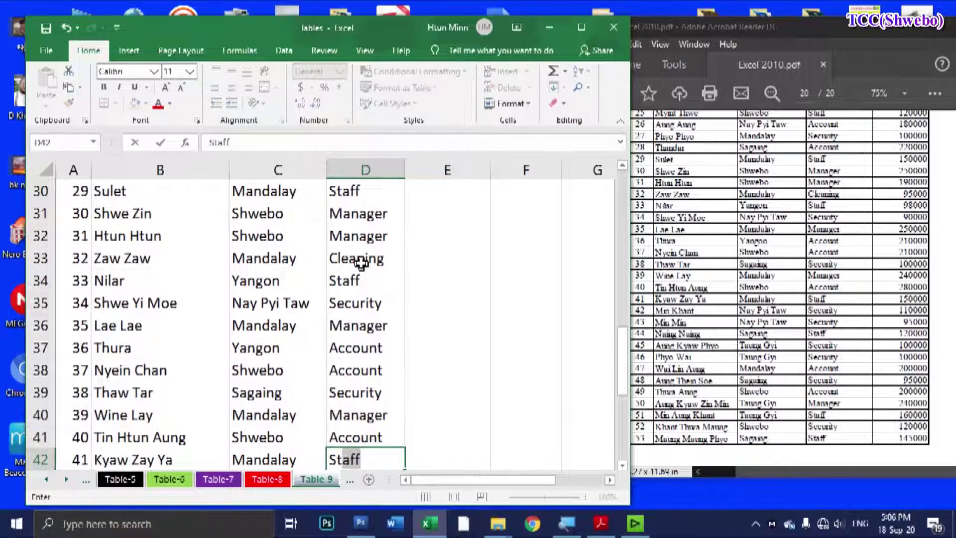
key(Return)
text(Security)
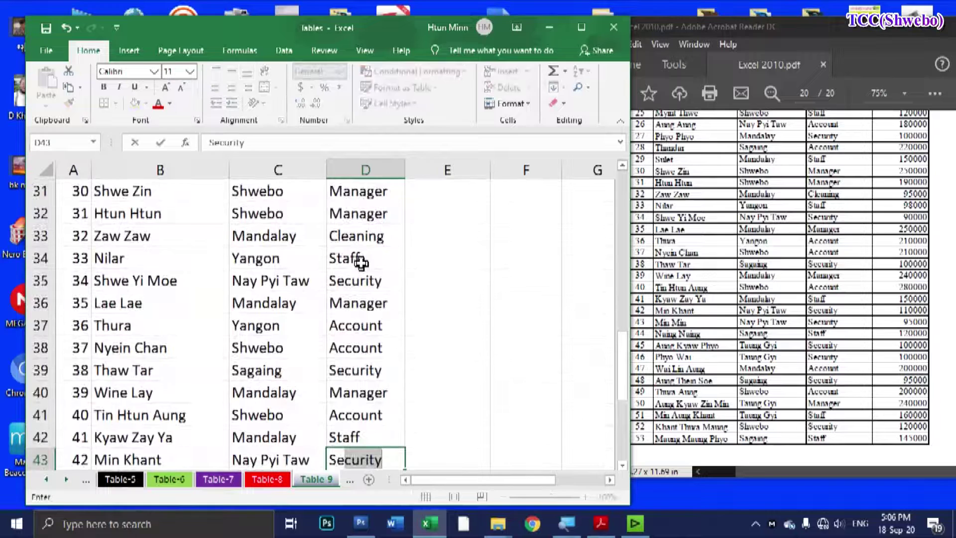
key(Return)
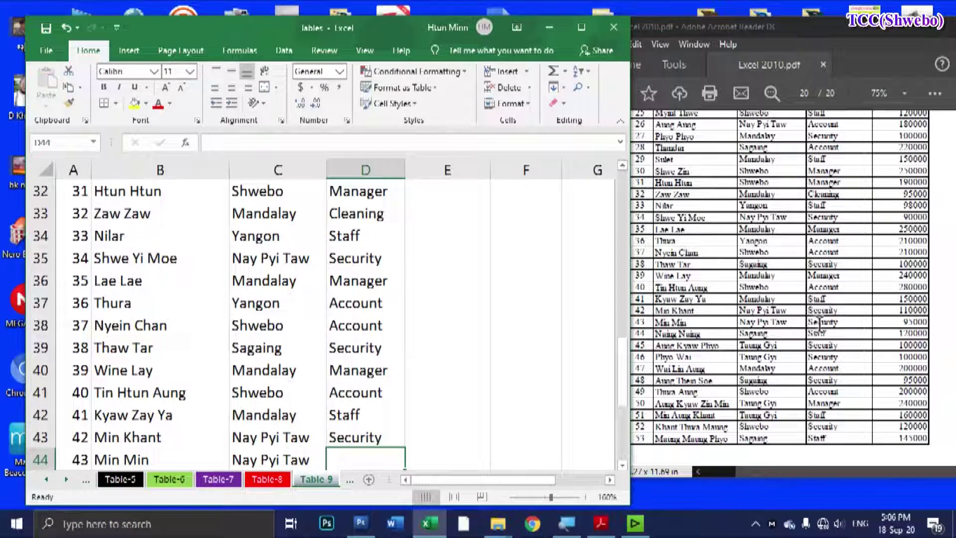
Step: Enter the last posts in D44–D54, ending with Security and Staff
text(S)
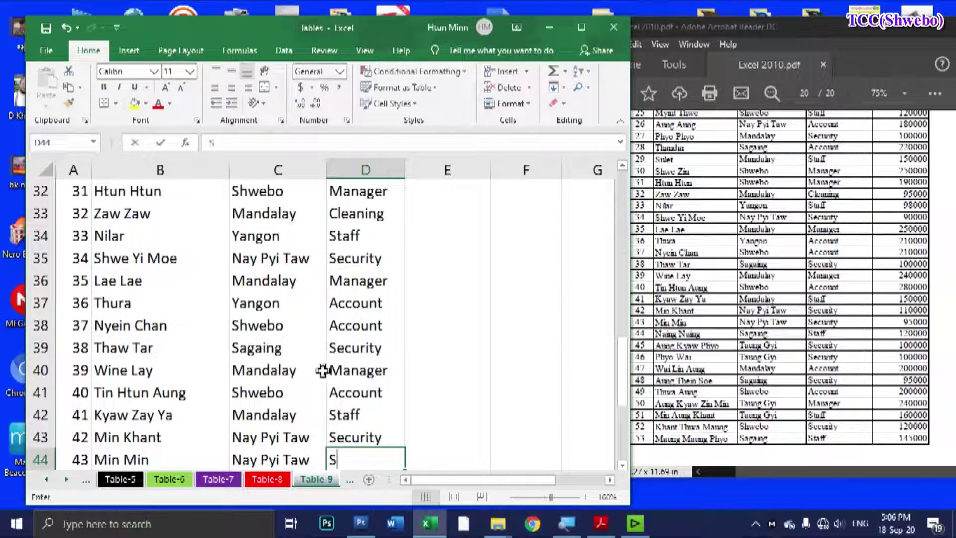
text(e)
key(Return)
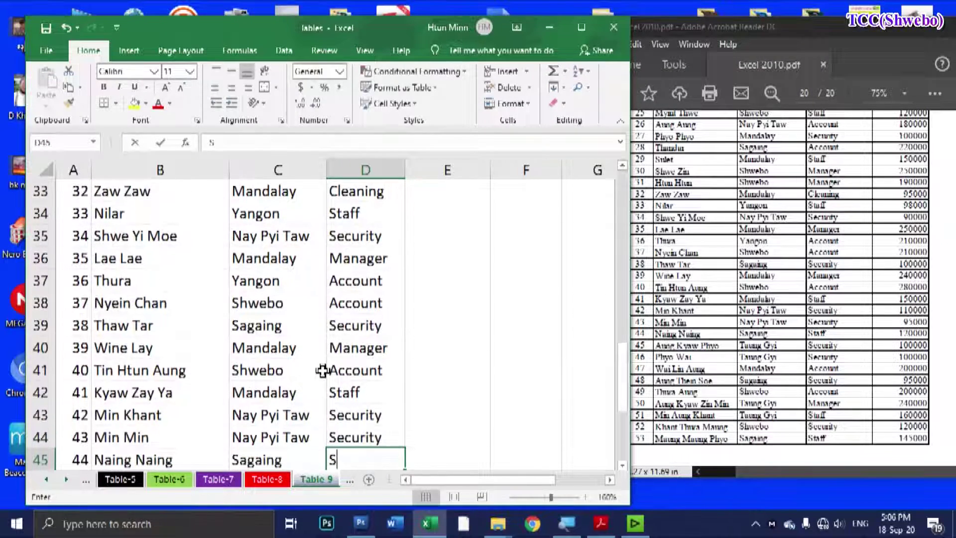
text(t)
key(Return)
text(Se)
key(Return)
text(Se)
key(Return)
text(A)
key(Return)
text(Se)
key(Return)
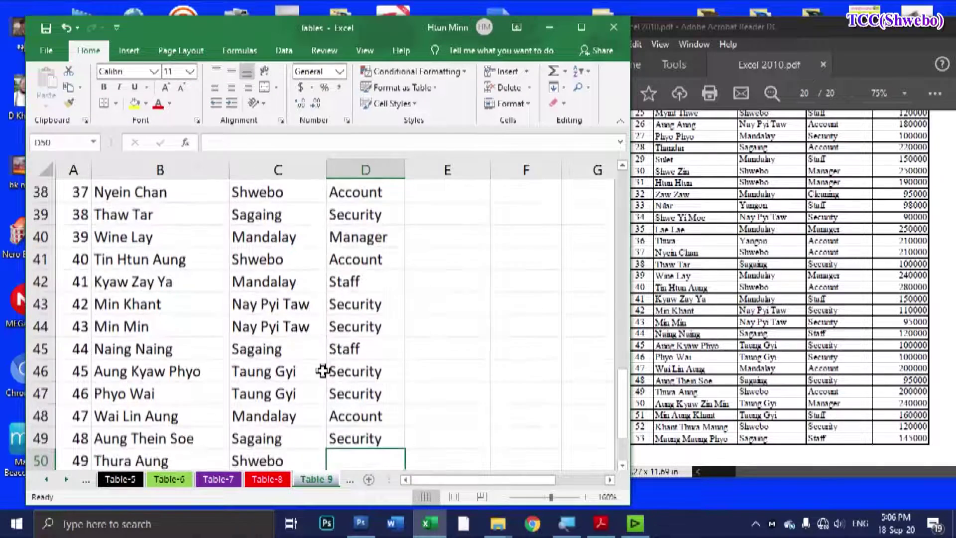
text(Account)
key(Return)
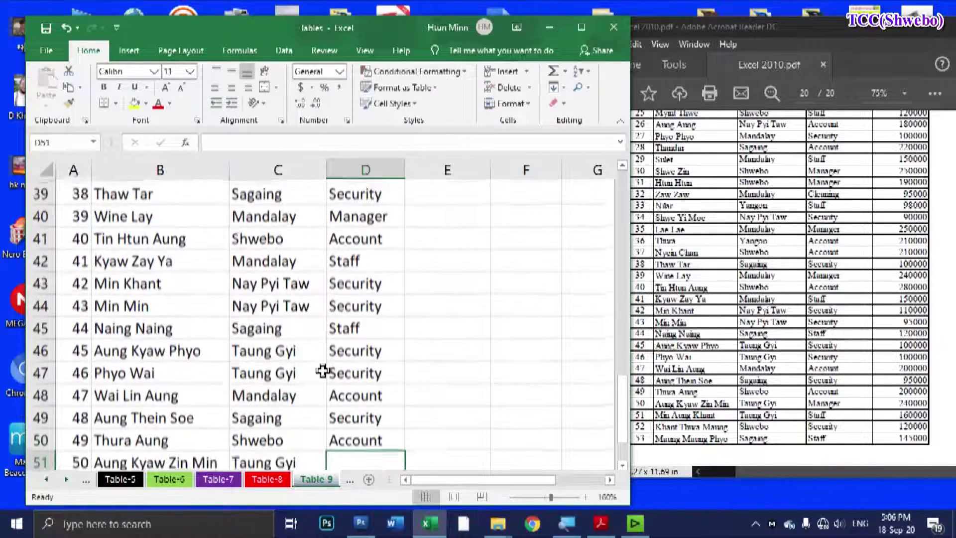
text(M)
key(Return)
text(St)
key(Return)
text(Se)
key(Return)
text(St)
key(Return)
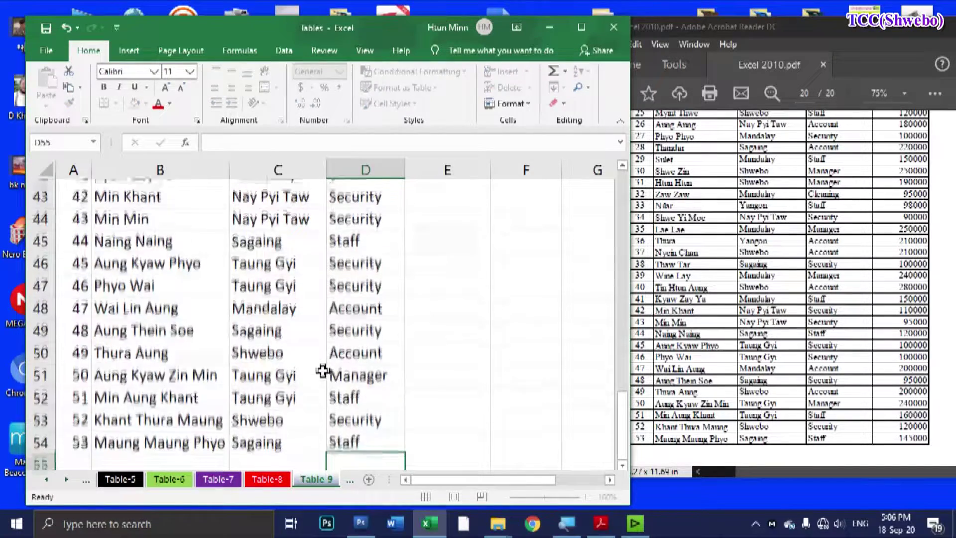
Step: Scroll back to the top and select E3 to begin the salaries
scroll(349, 349, up, 4)
scroll(409, 309, up, 10)
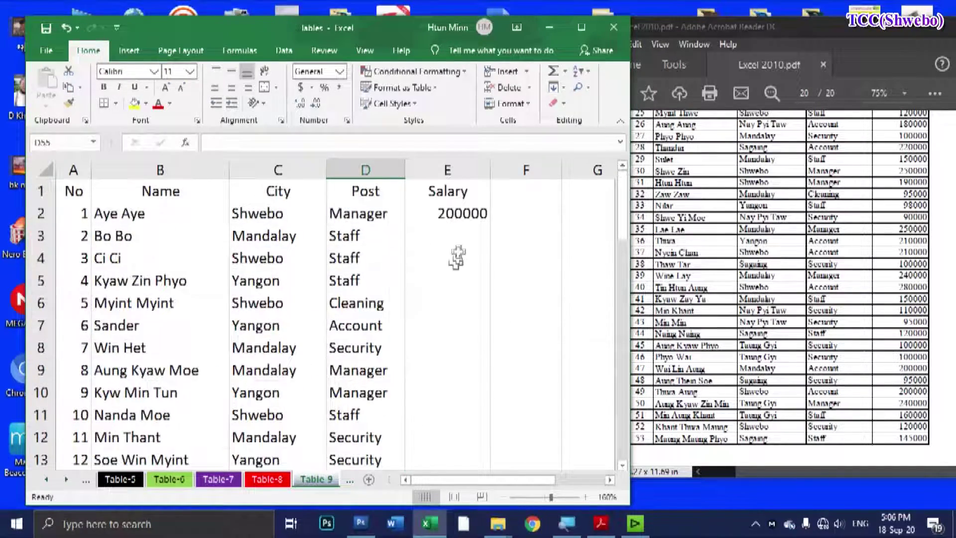
click(486, 237)
scroll(882, 211, up, 2)
scroll(897, 203, up, 8)
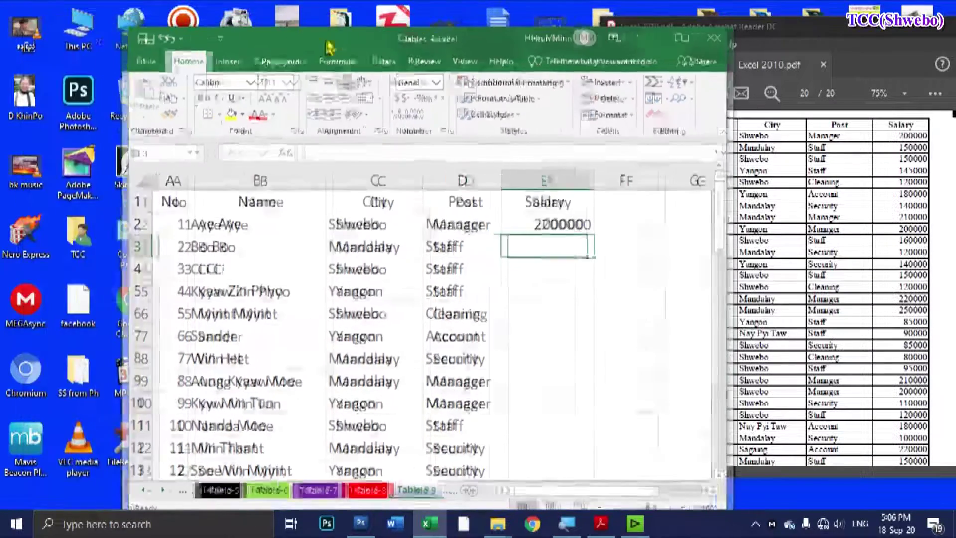
Step: Put the PDF on the left and narrow Excel so Salary shows, then return to E3
drag(225, 30, 328, 42)
mouse_move(847, 30)
mouse_down()
mouse_move(263, 73)
mouse_move(257, 44)
mouse_up()
drag(509, 45, 578, 44)
drag(195, 234, 435, 261)
drag(705, 491, 748, 490)
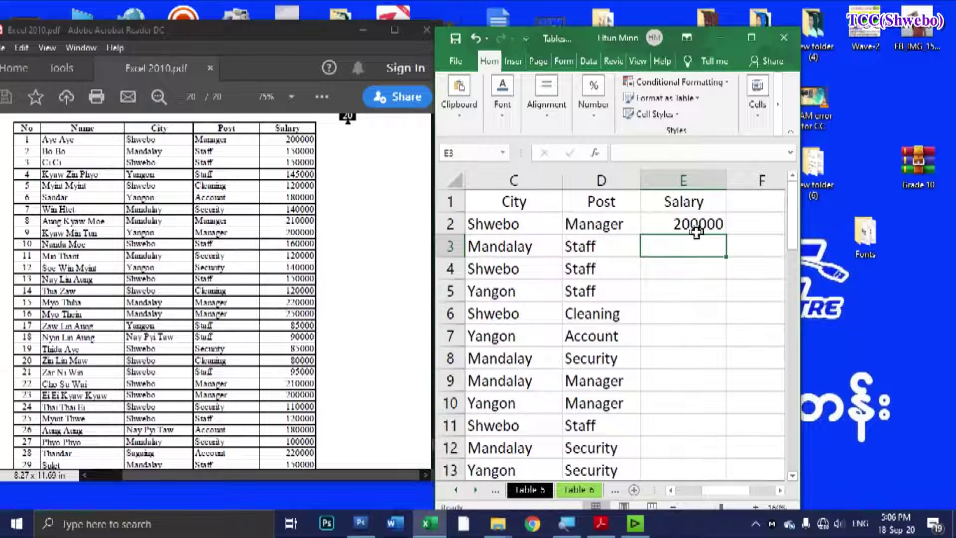
click(696, 230)
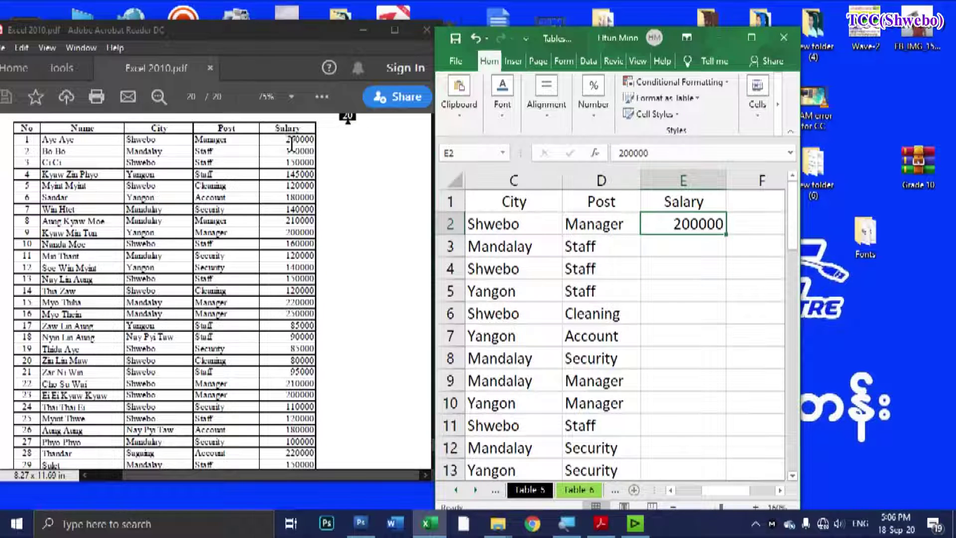
click(700, 244)
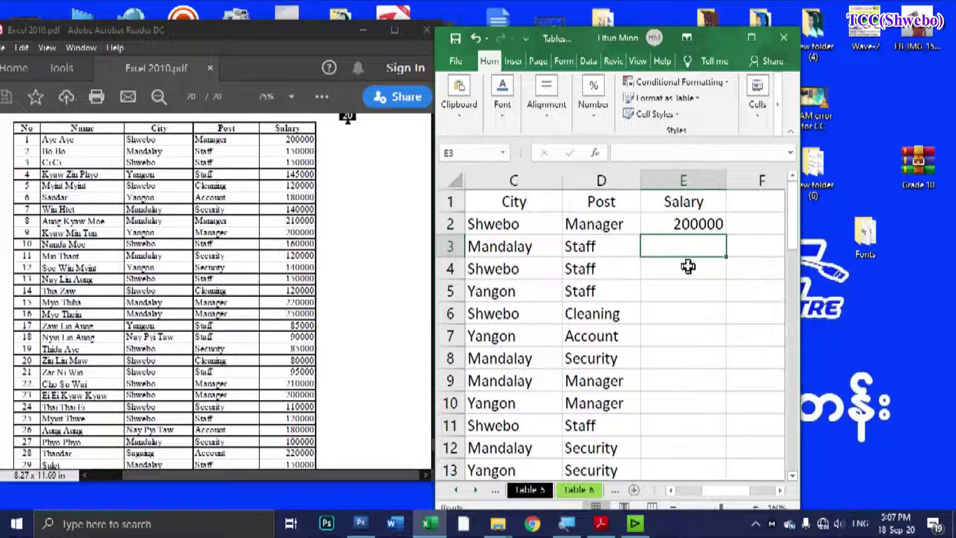
Step: Enter salaries 150000, 150000, 145000, 120000, 180000, 140000 and 210000 into E3–E9
text(150000)
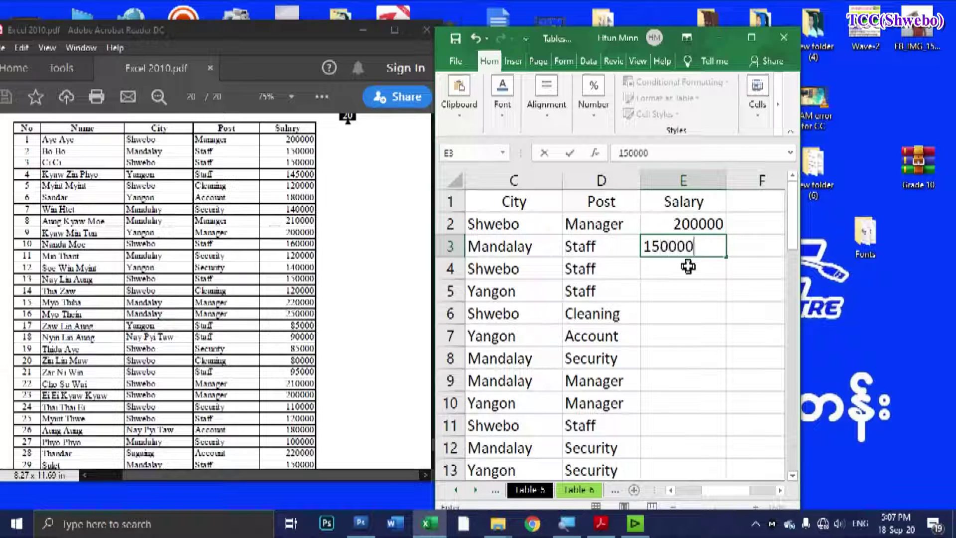
click(689, 266)
text(150000)
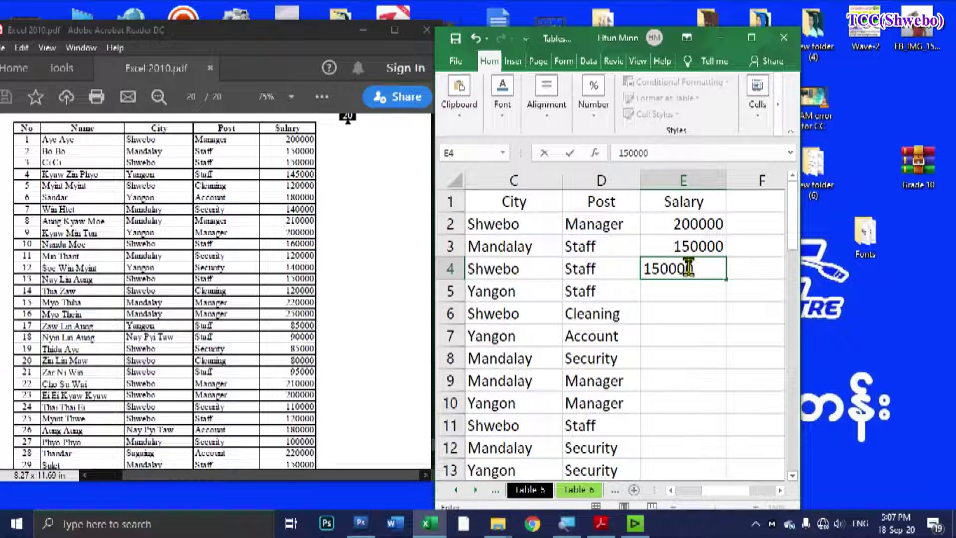
key(Return)
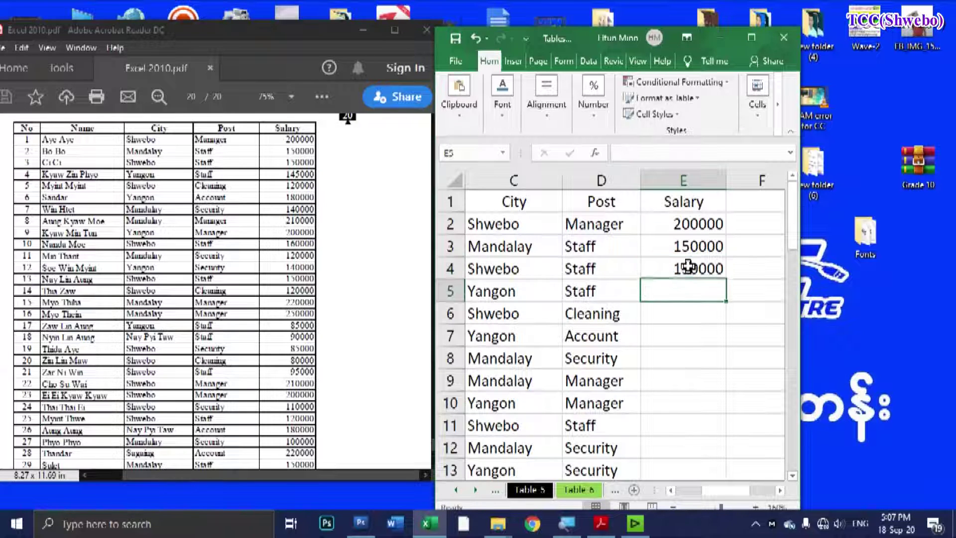
text(145)
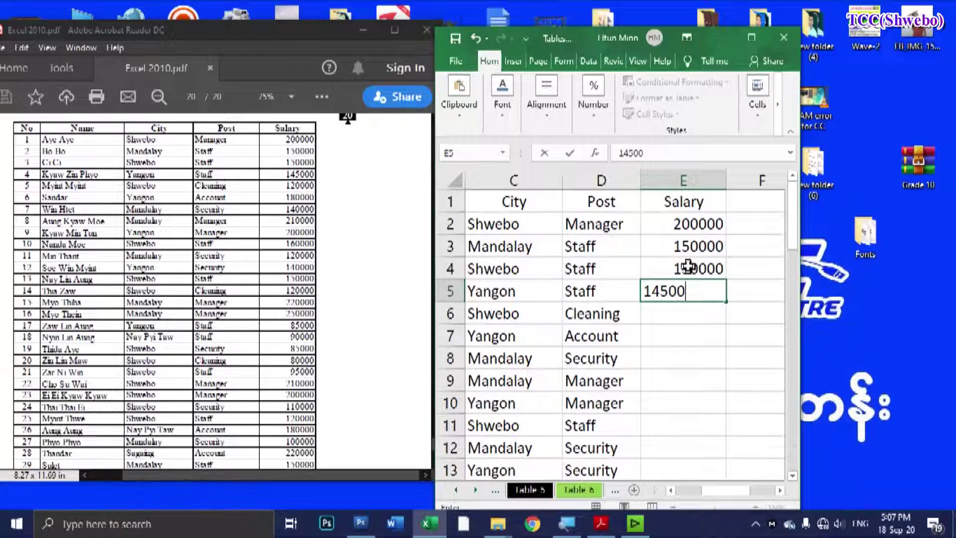
text(0)
key(Return)
text(0000)
key(Return)
text(180000)
key(Return)
text(140000)
key(Return)
text(1)
key(BackSpace)
text(000)
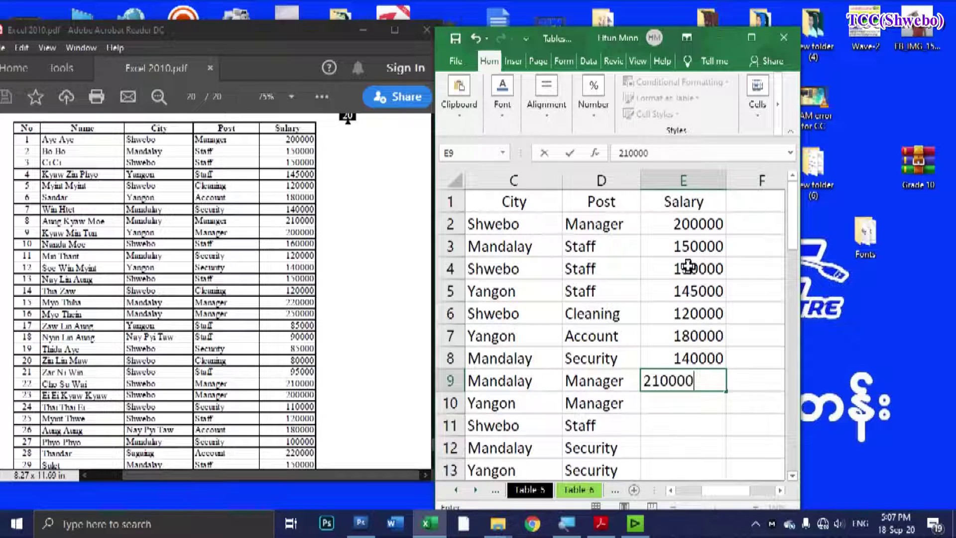
key(Return)
Step: Enter salaries 200000, 160000, 120000, 140000, 150000, 120000, 220000 and 250000 into E10–E17
text(2000)
key(Return)
text(1600)
key(Return)
text(120000)
key(Return)
text(0000)
key(Return)
text(150)
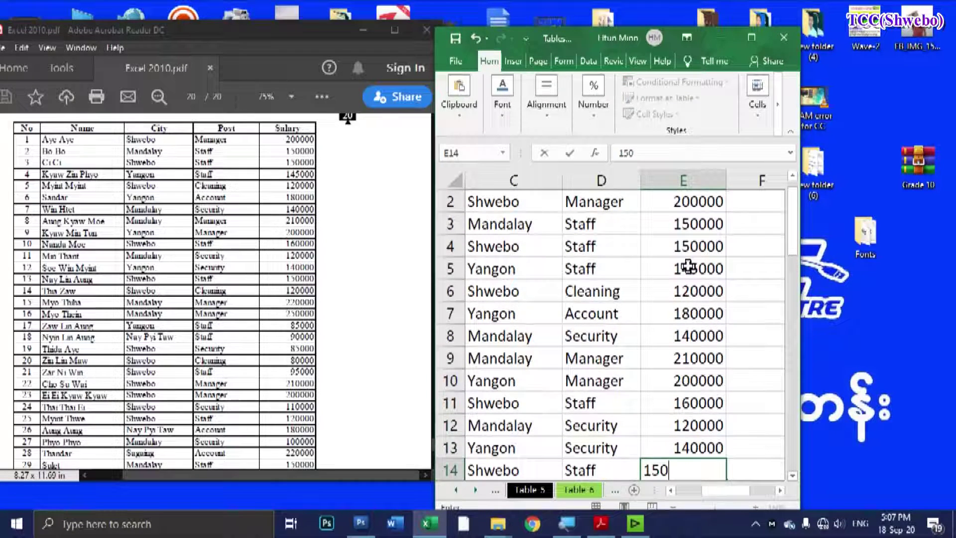
key(Return)
text(1200)
key(Return)
text(22)
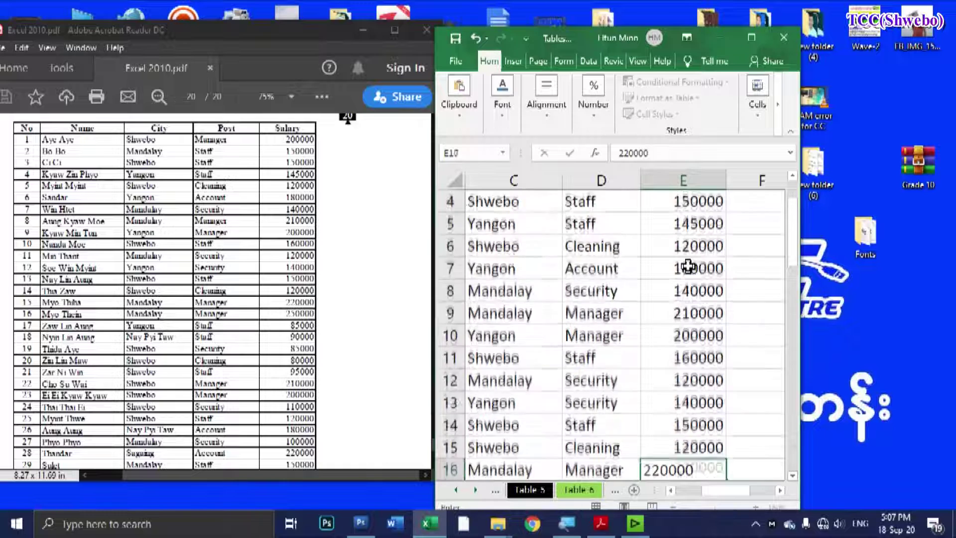
key(Return)
text(250000)
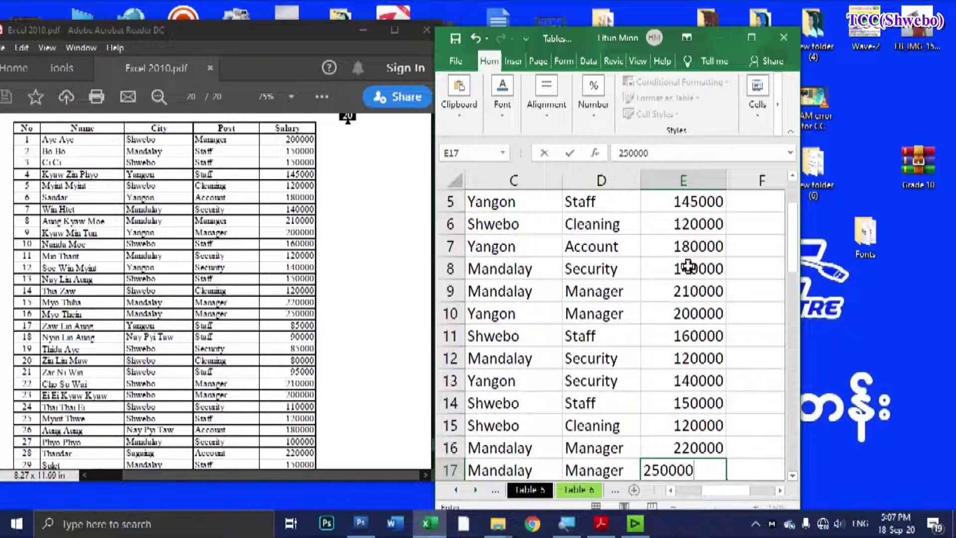
key(Return)
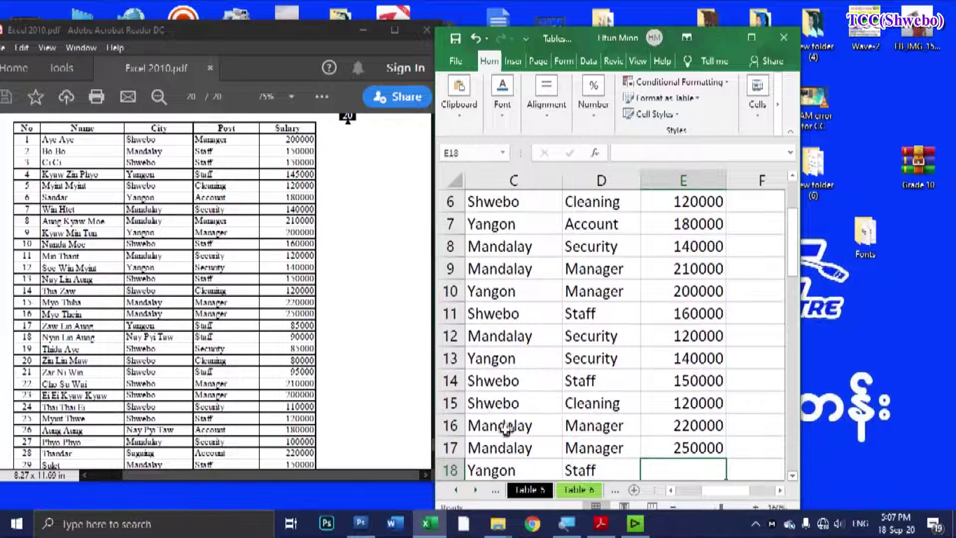
Step: Enter salaries 85000, 90000, 85000, 80000, 95000, 210000, 200000 and 110000 into E18–E25, plus an E26 entry
scroll(686, 398, down, 1)
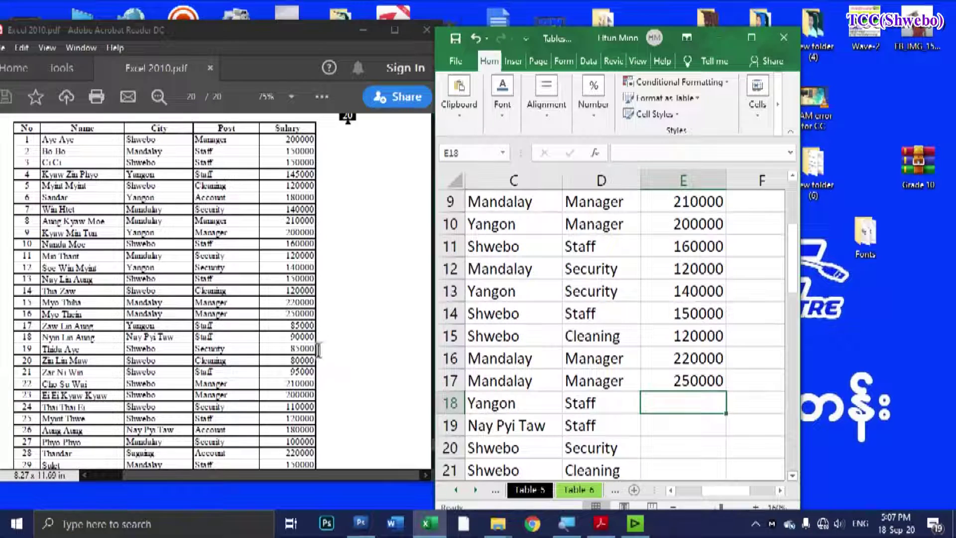
text(8)
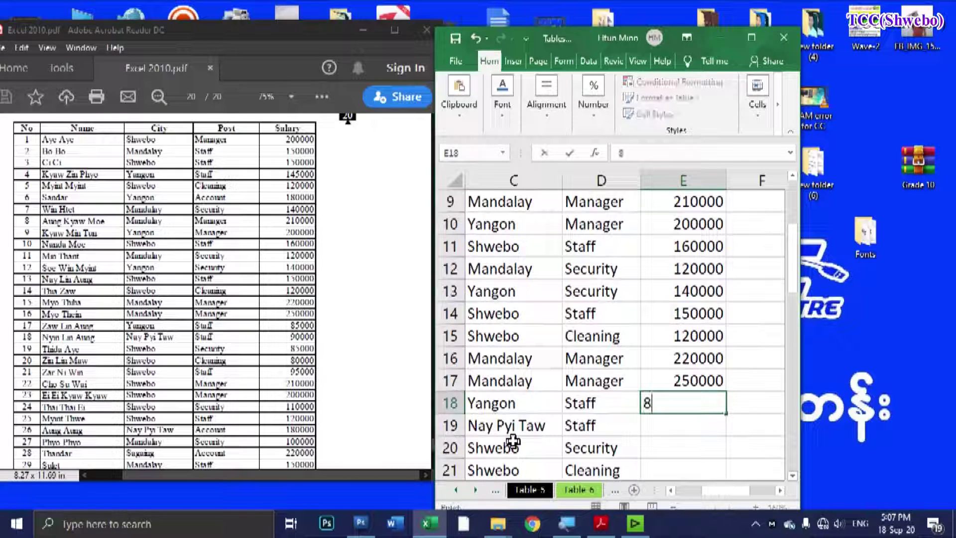
text(5000)
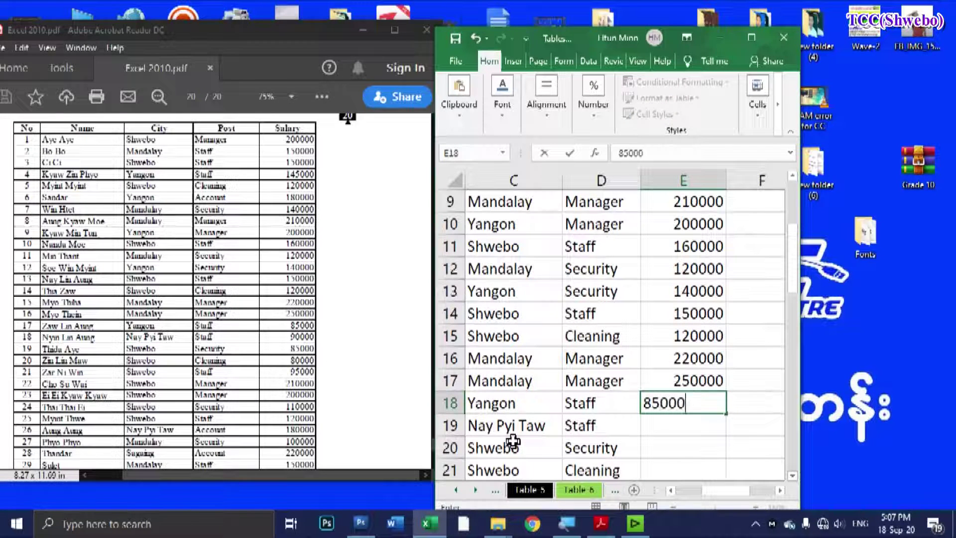
key(Return)
text(9000)
key(Return)
text(850)
key(Return)
text(800)
key(Return)
text(95)
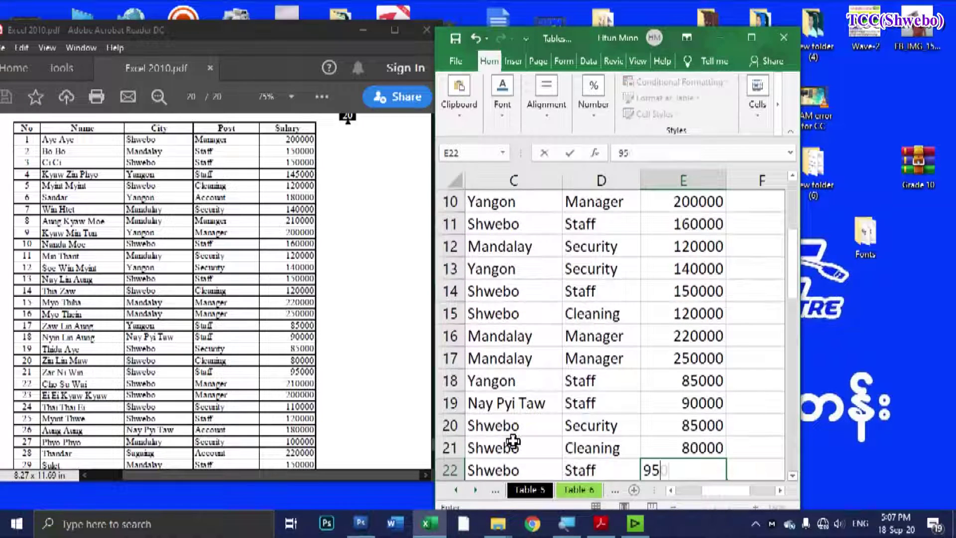
text(0)
key(Return)
text(2100)
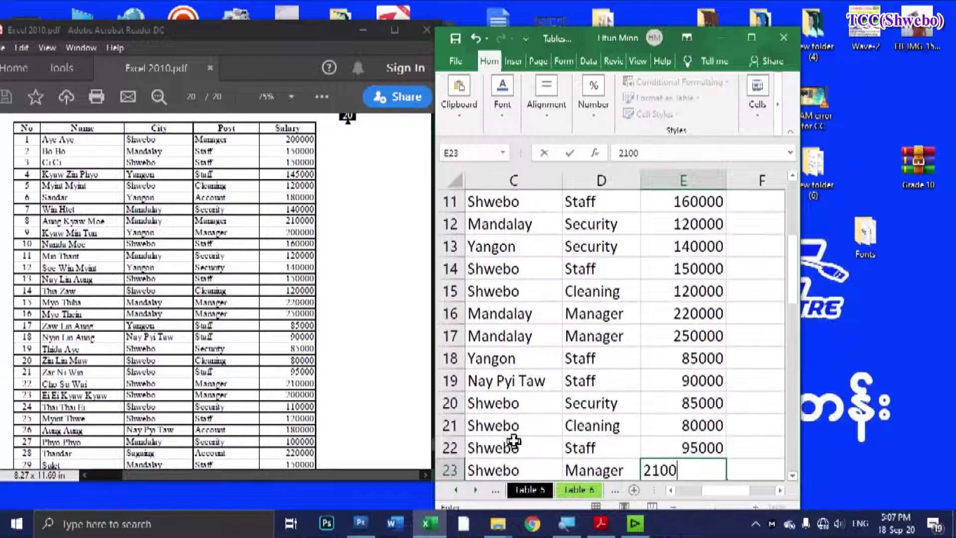
text(00)
key(Return)
text(2)
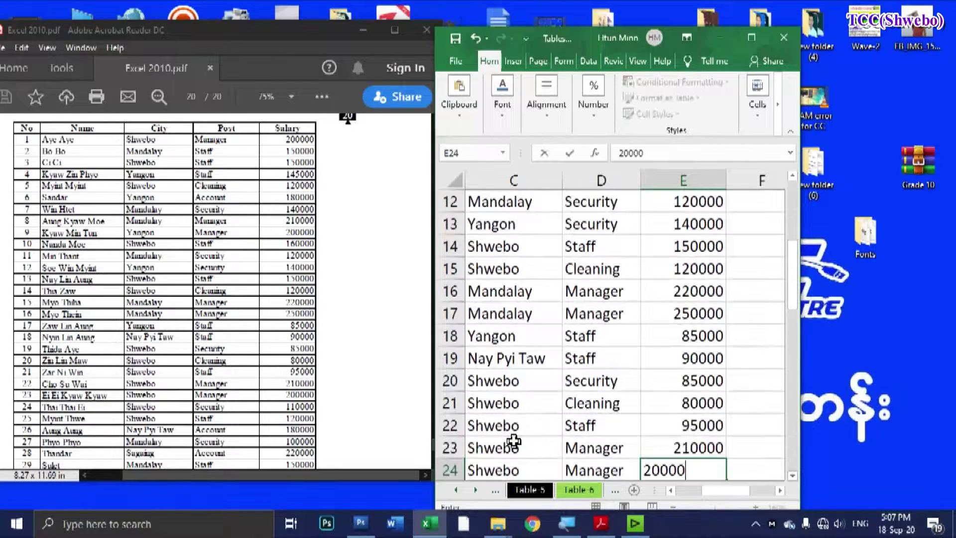
text(0)
key(Return)
text(1100)
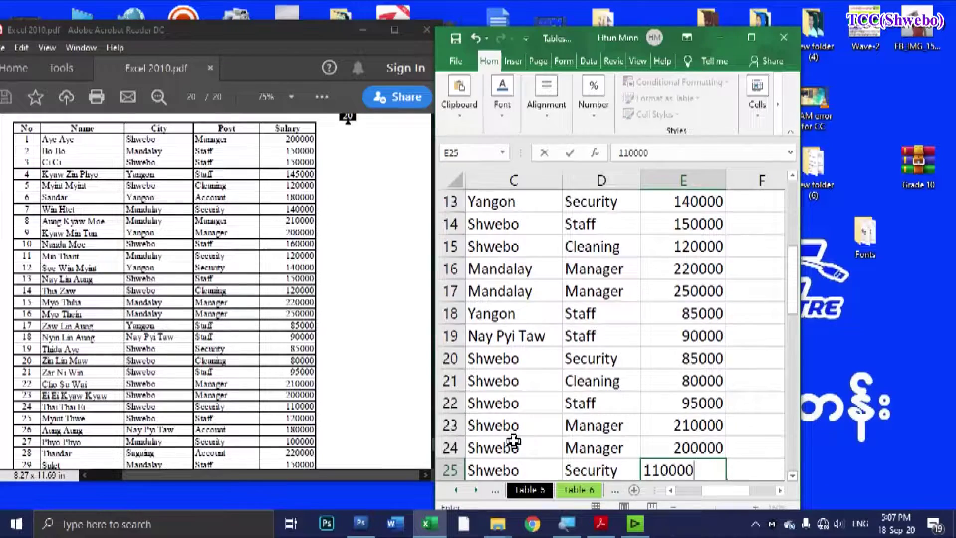
key(Return)
text(12000)
key(Return)
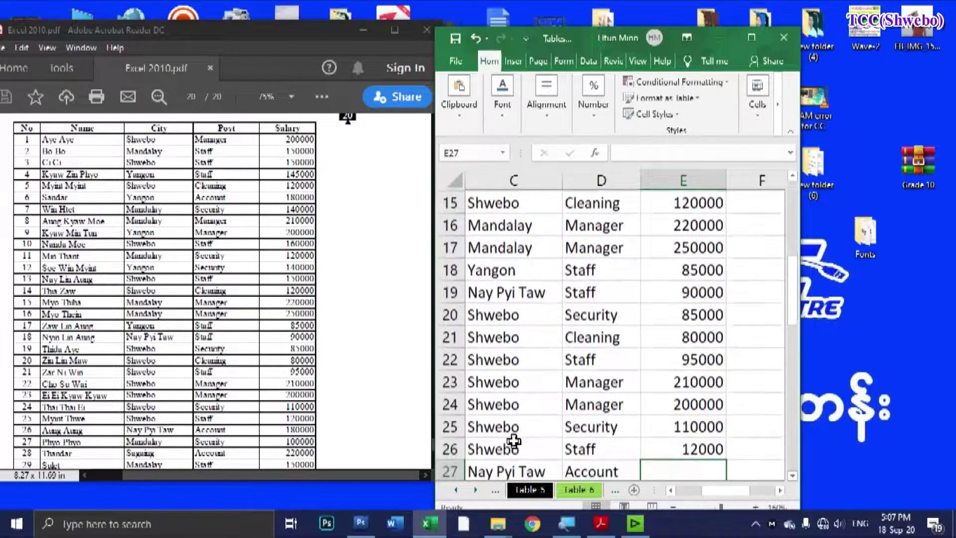
Step: Correct E26 to 120000, then enter 180000, 100000, 220000 and 150000 into E27–E30
key(Up)
text(1200)
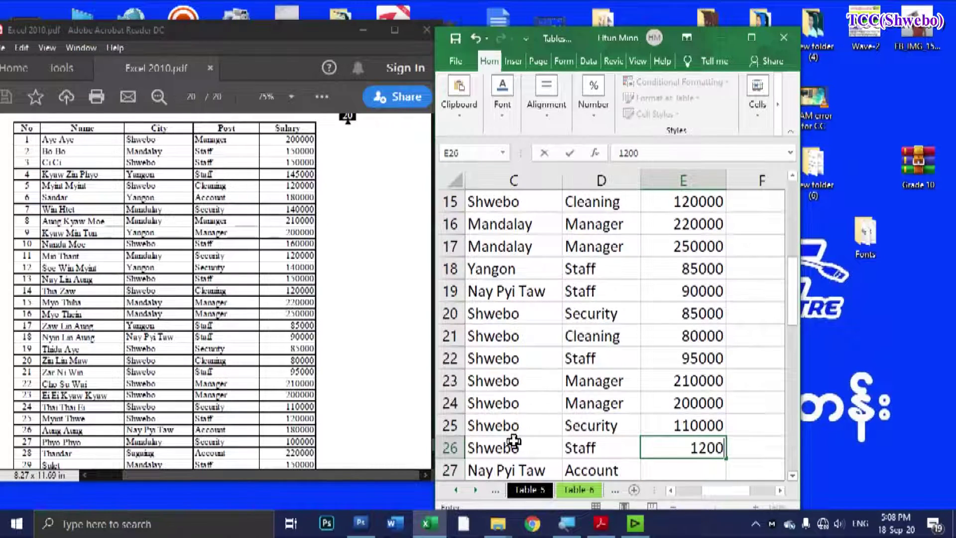
key(Return)
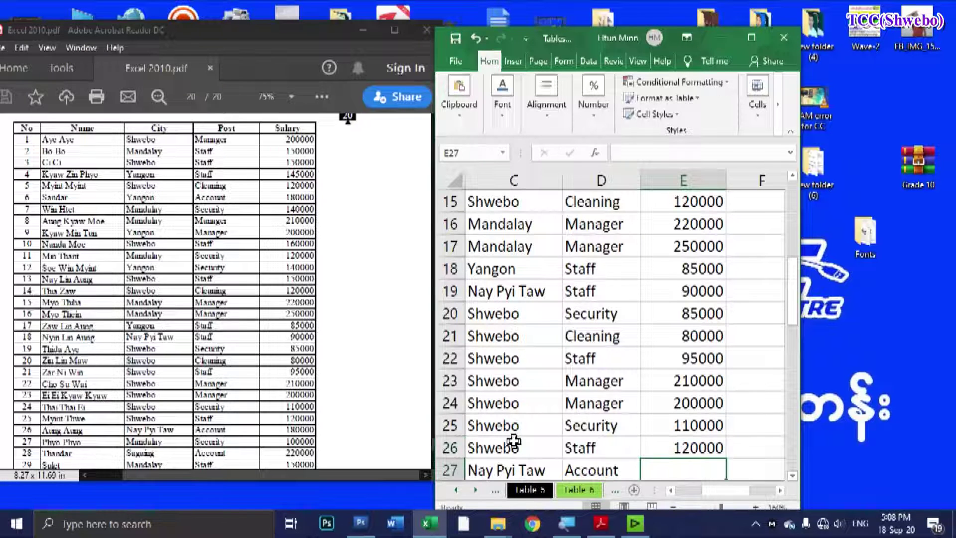
text(180000)
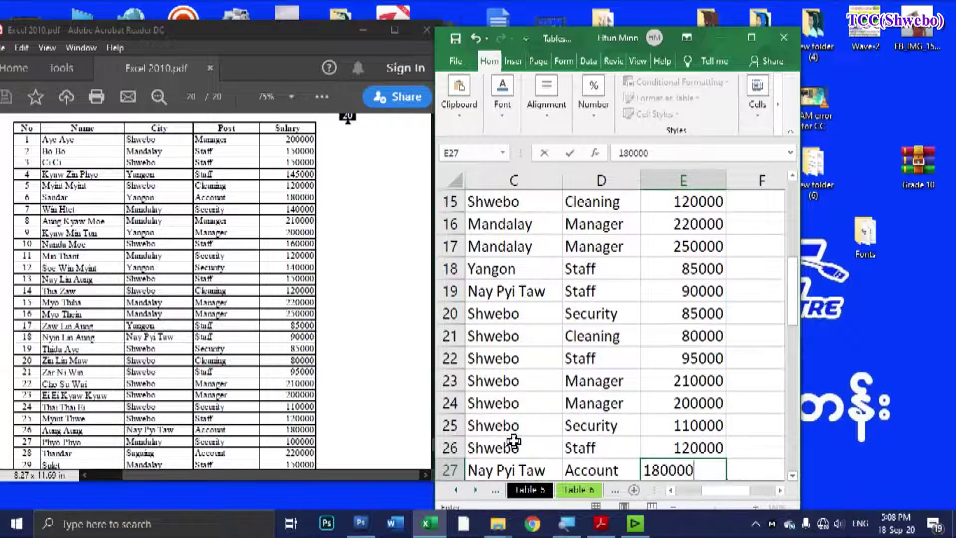
key(Return)
text(1000)
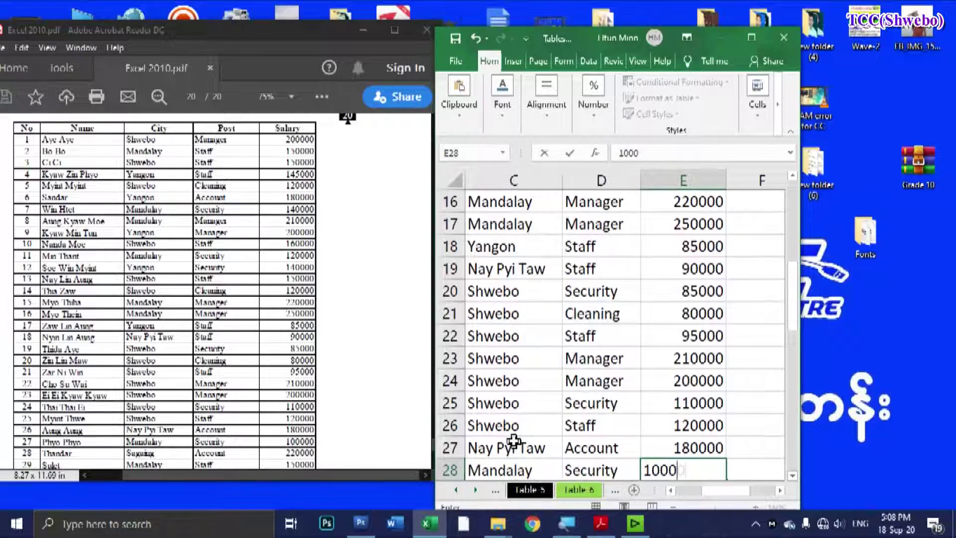
key(Return)
text(220000)
key(Return)
text(150000)
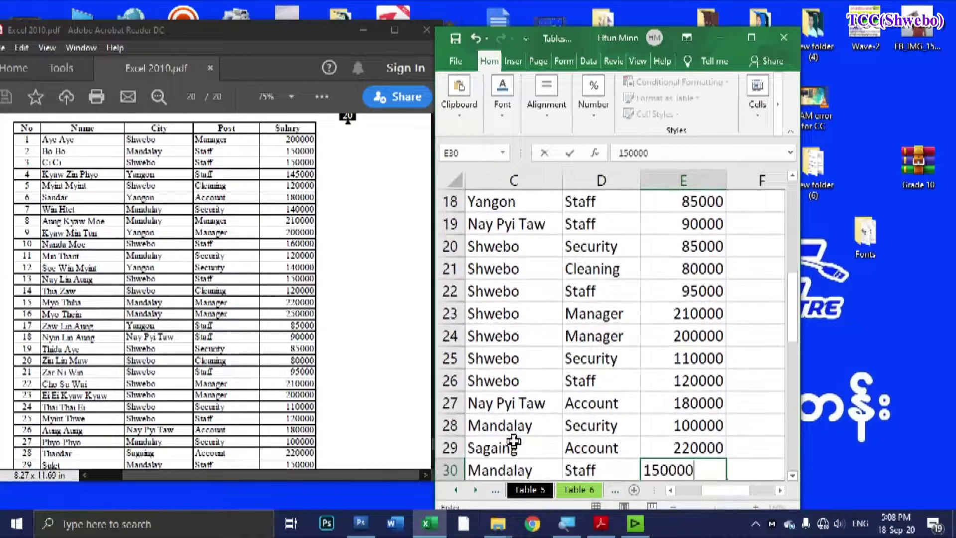
key(Return)
scroll(284, 398, down, 3)
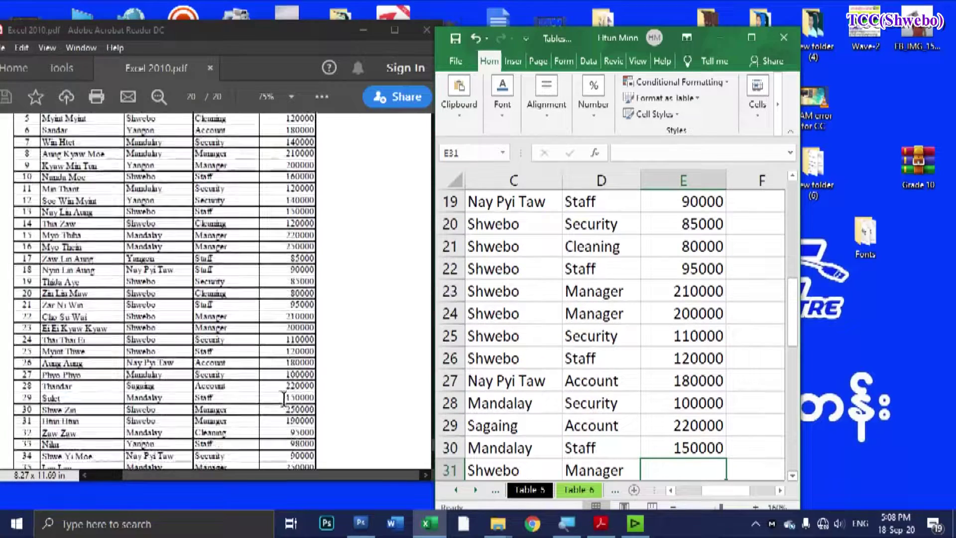
scroll(318, 381, down, 1)
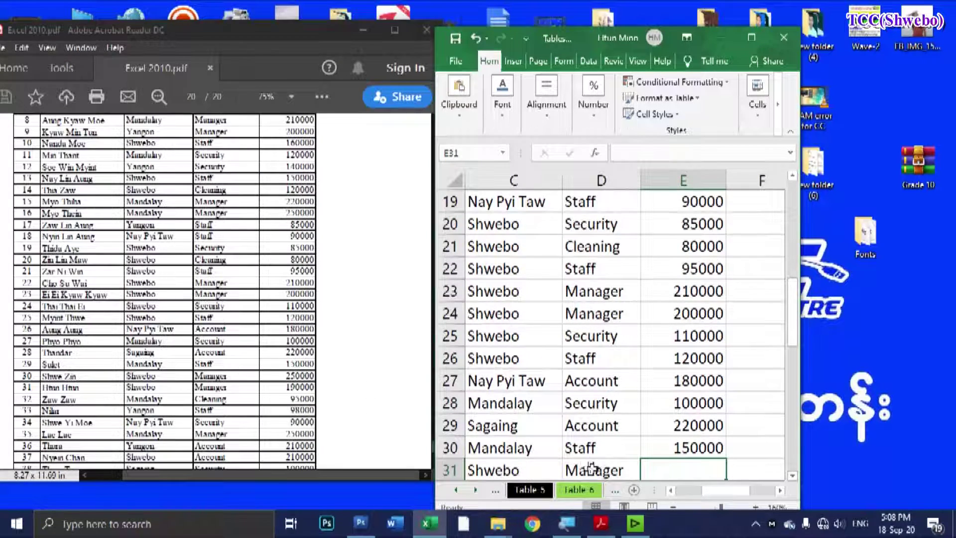
scroll(683, 494, left, 1)
scroll(680, 493, left, 1)
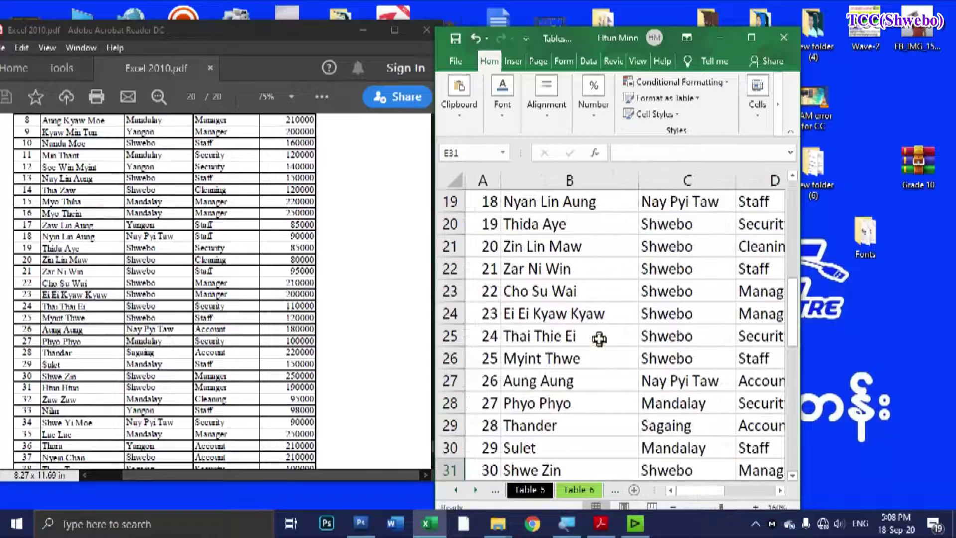
ctrl+scroll(599, 339, down, 3)
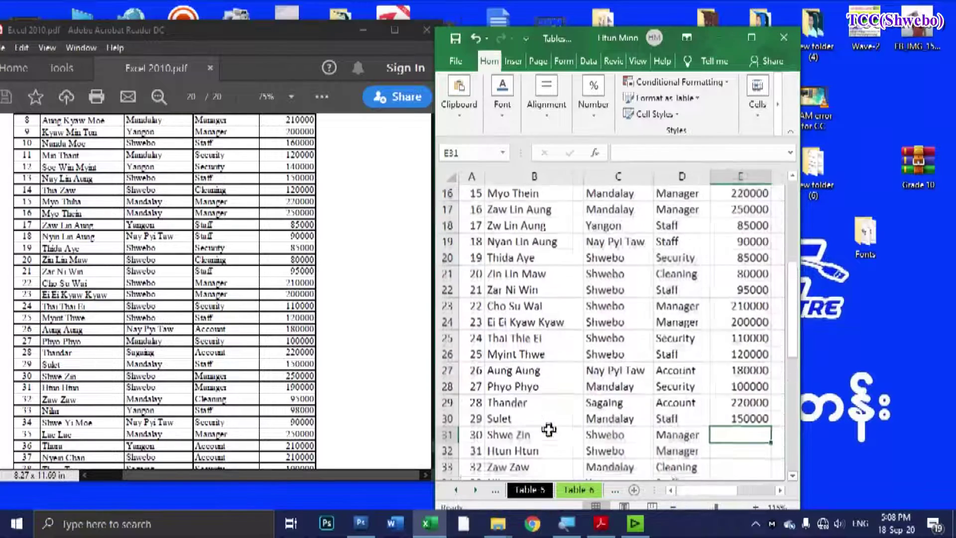
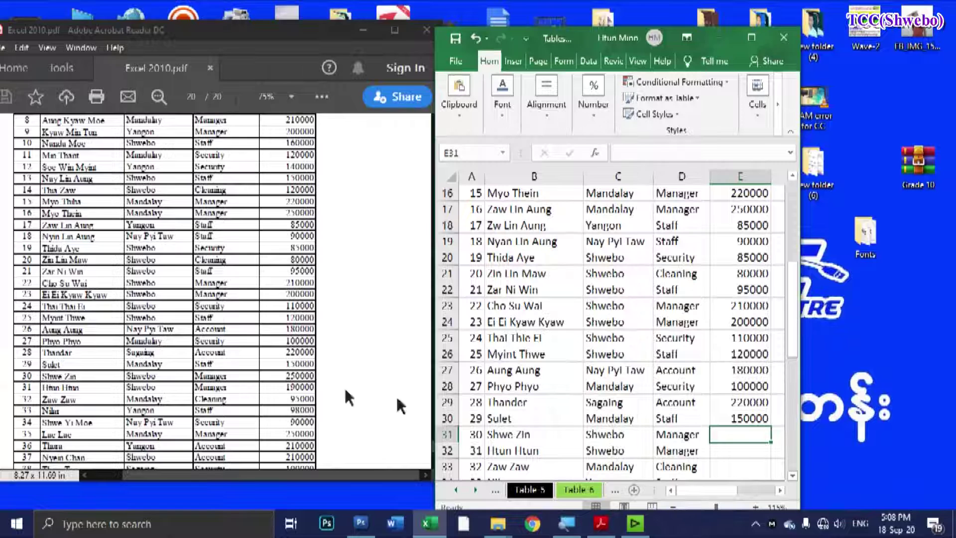
Step: Enter salaries 250000, 190000, 95000, 98000, 90000, 250000, 210000, 210000 in E31:E38
text(250000)
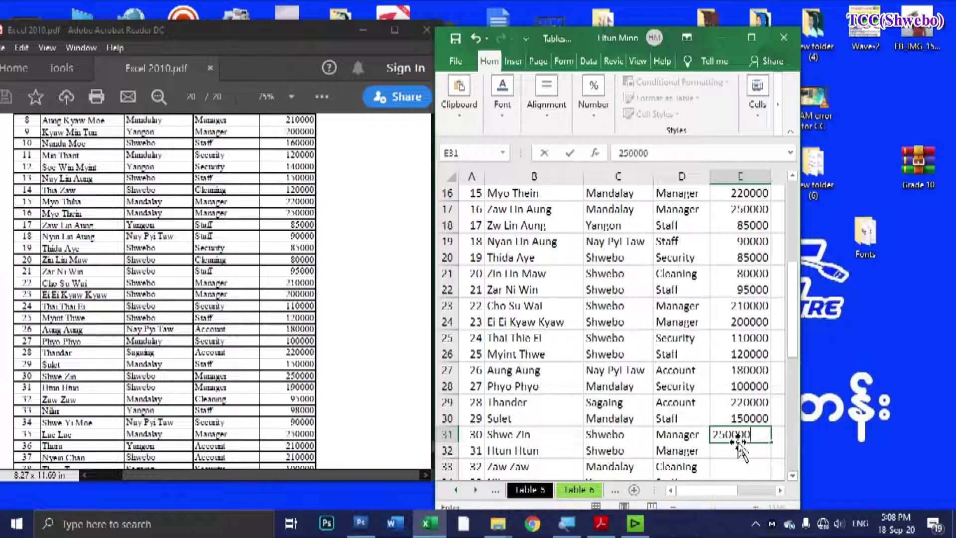
key(Return)
text(19)
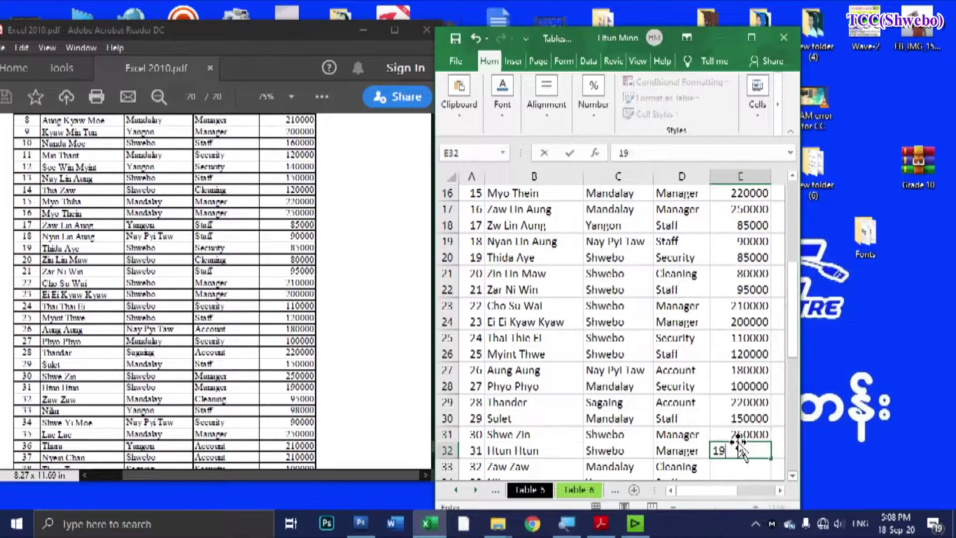
text(00)
key(Return)
text(95)
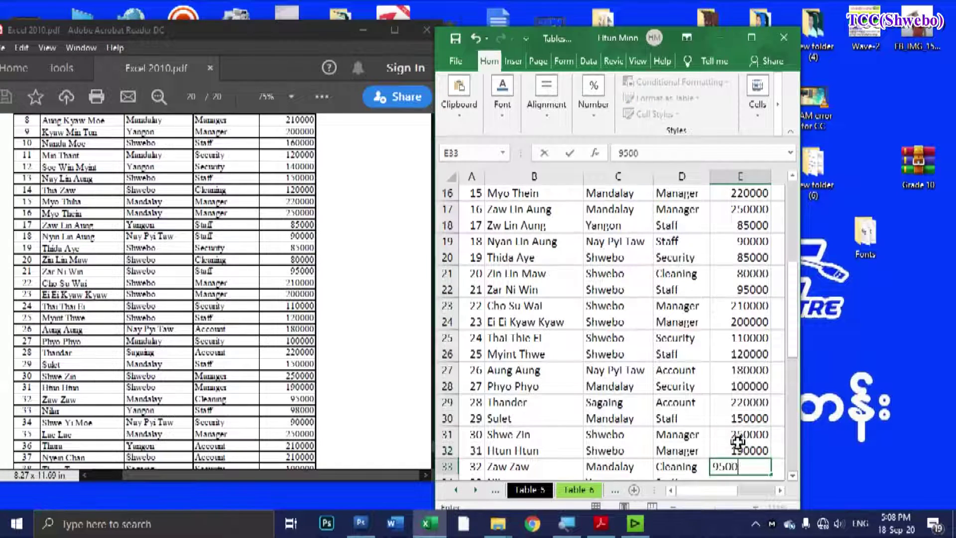
text(0)
key(Return)
text(9800)
key(Return)
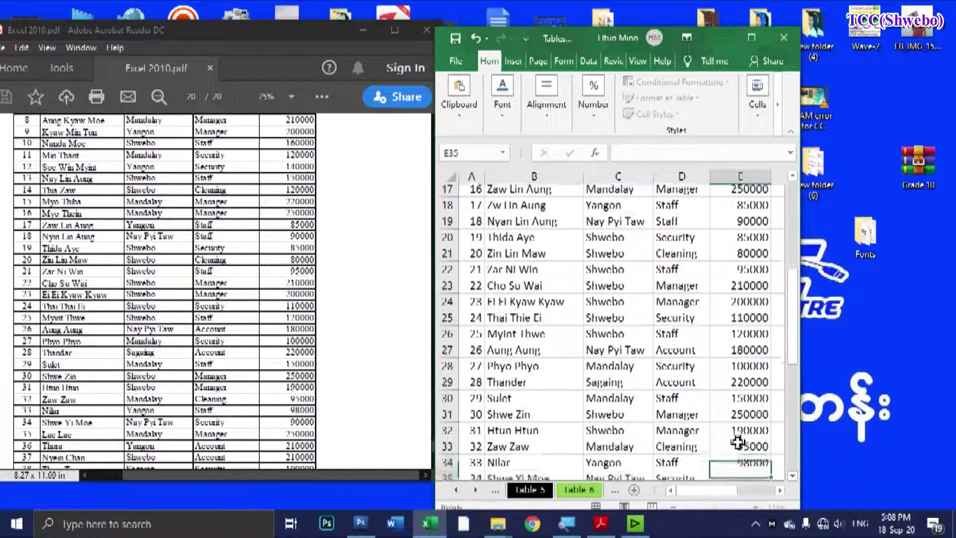
text(90000)
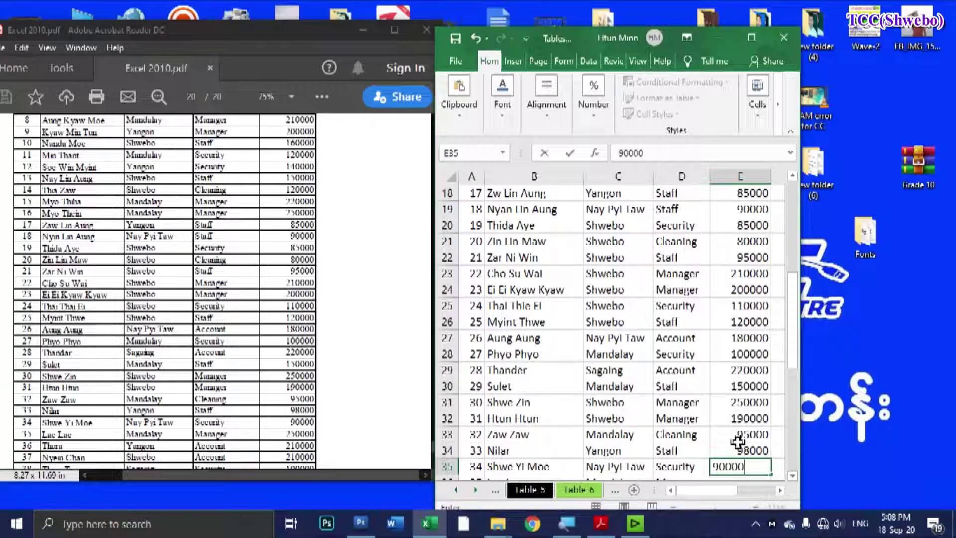
key(Return)
text(25)
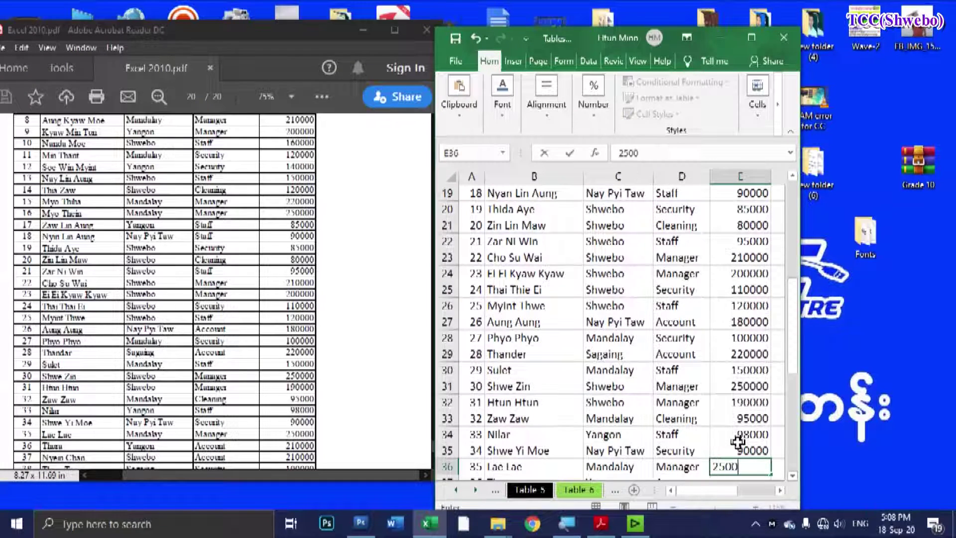
text(00)
key(Return)
text(2100)
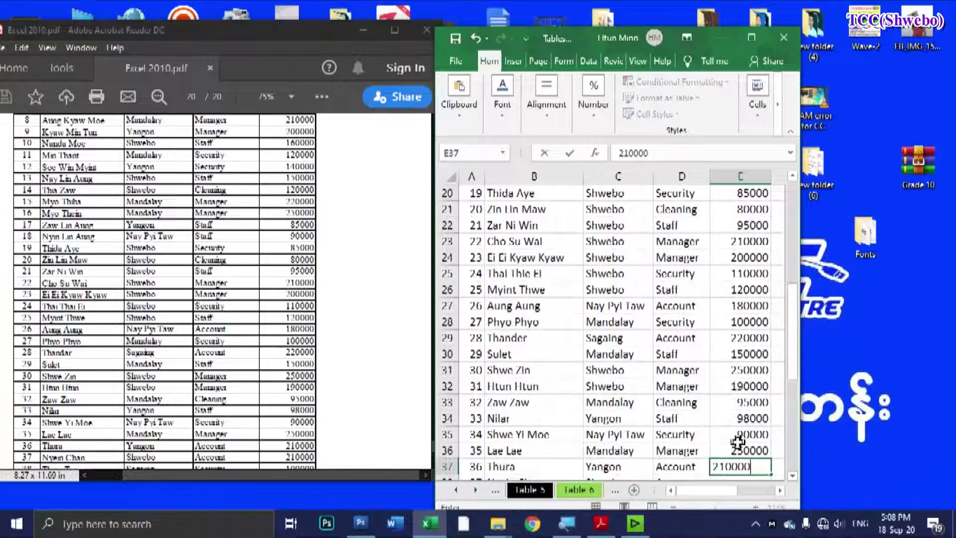
key(Return)
text(210)
key(Return)
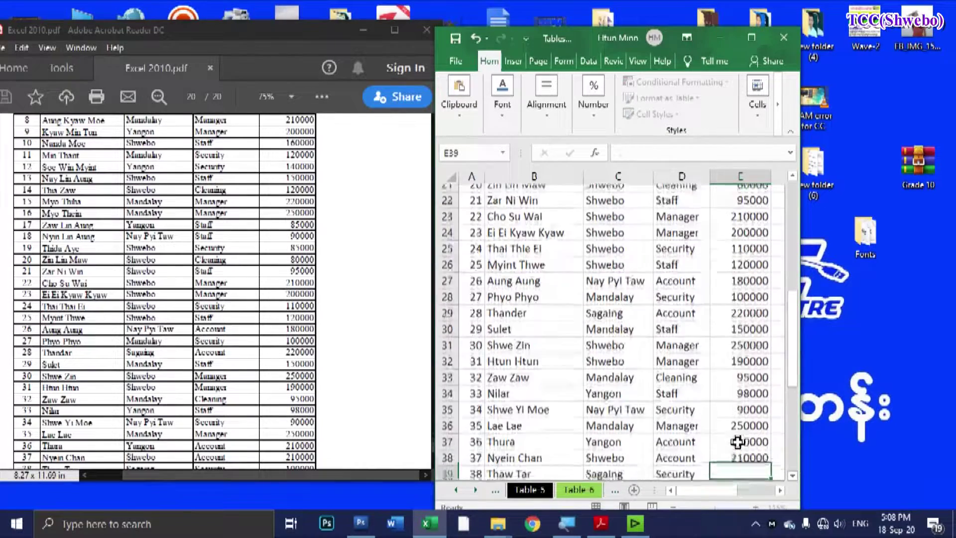
Step: Enter salaries 100000, 240000, 280000, 150000, 110000, 95000, 120000, 100000 in E39:E46
scroll(268, 383, down, 5)
scroll(268, 382, down, 1)
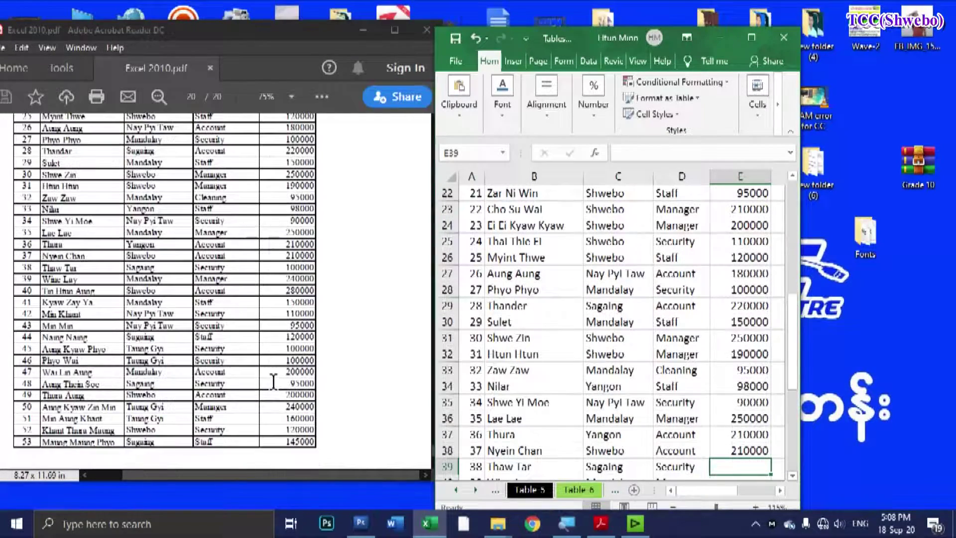
scroll(623, 426, down, 1)
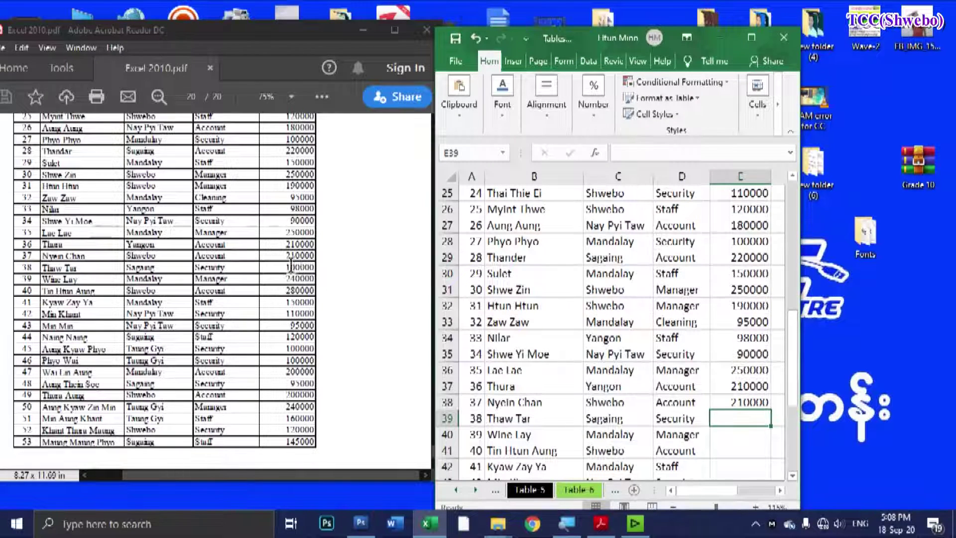
text(100)
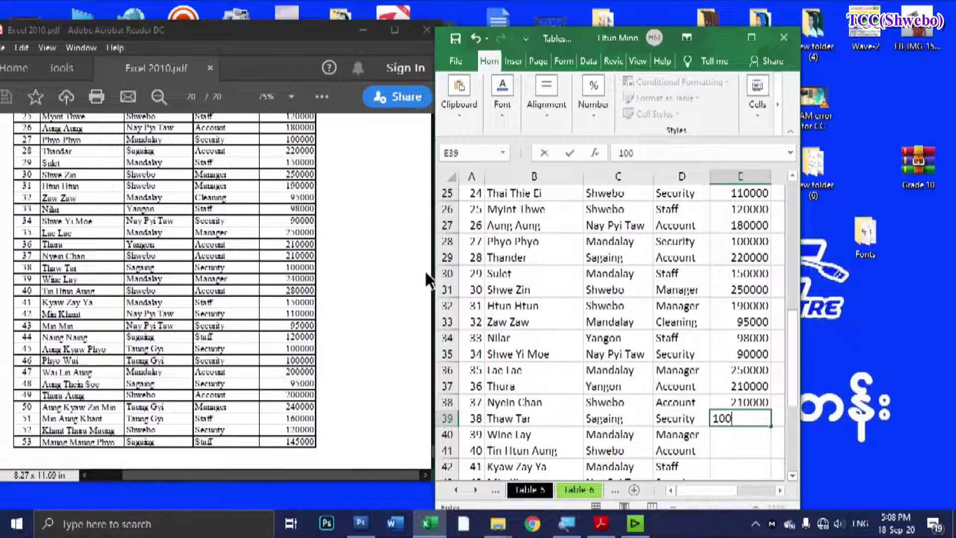
text(00)
key(Return)
text(240)
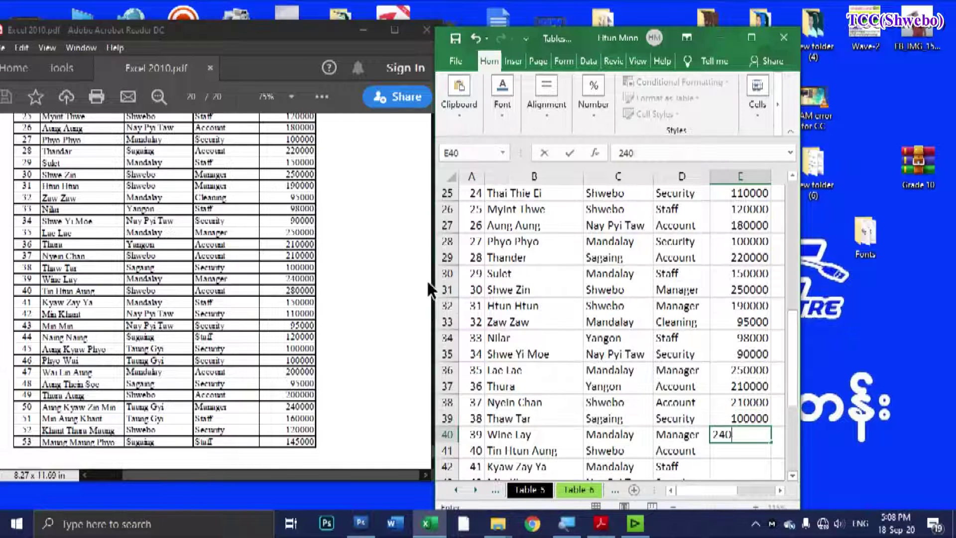
text(0)
key(Return)
text(0000)
key(Return)
text(15000)
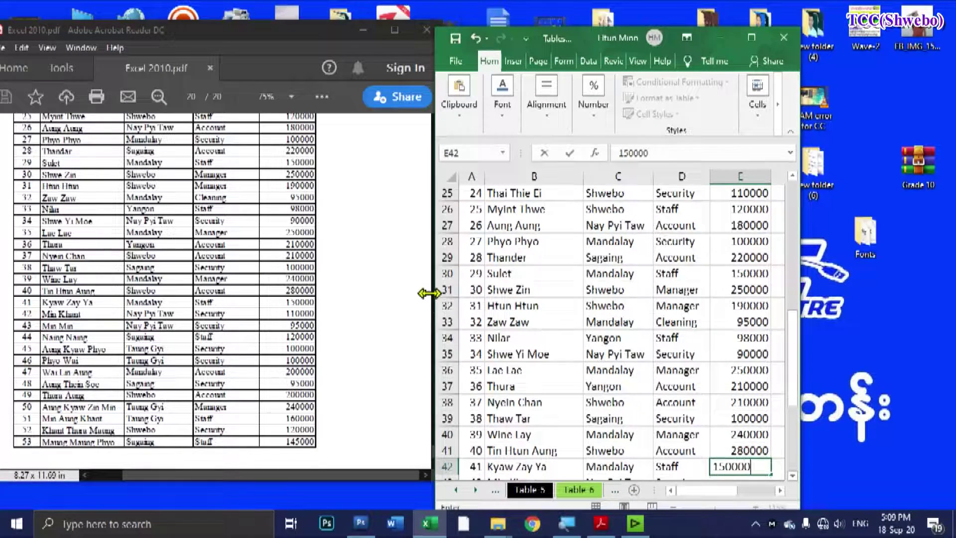
key(Return)
text(0000)
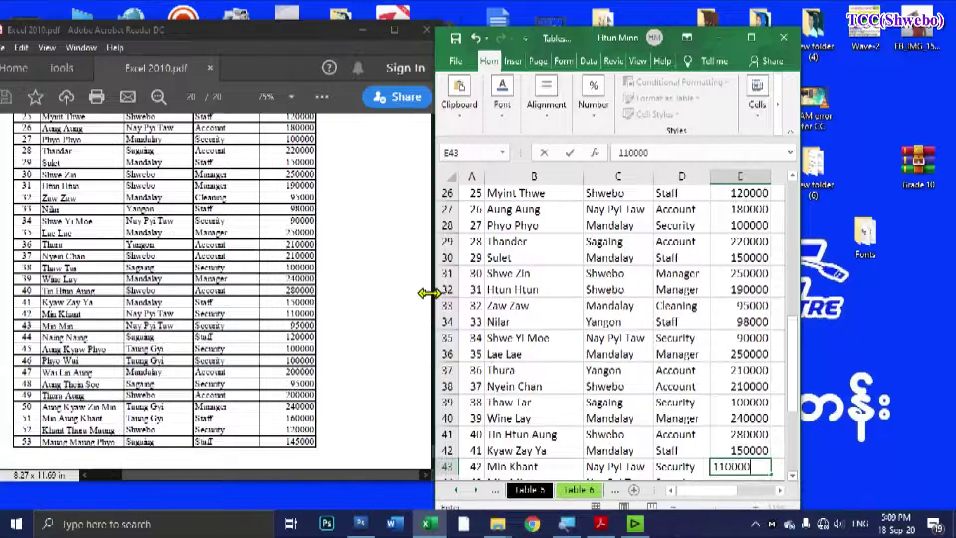
key(Return)
text(95000)
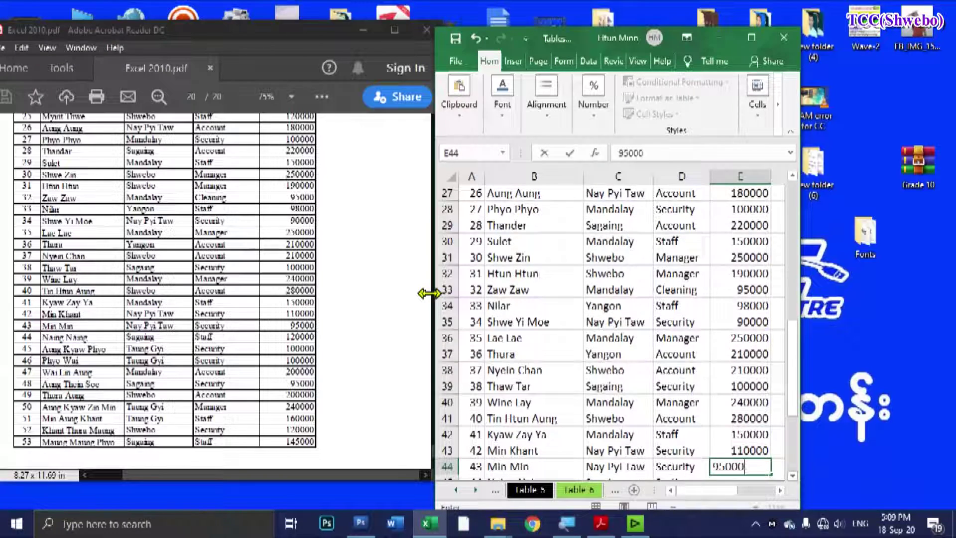
key(Return)
text(120000)
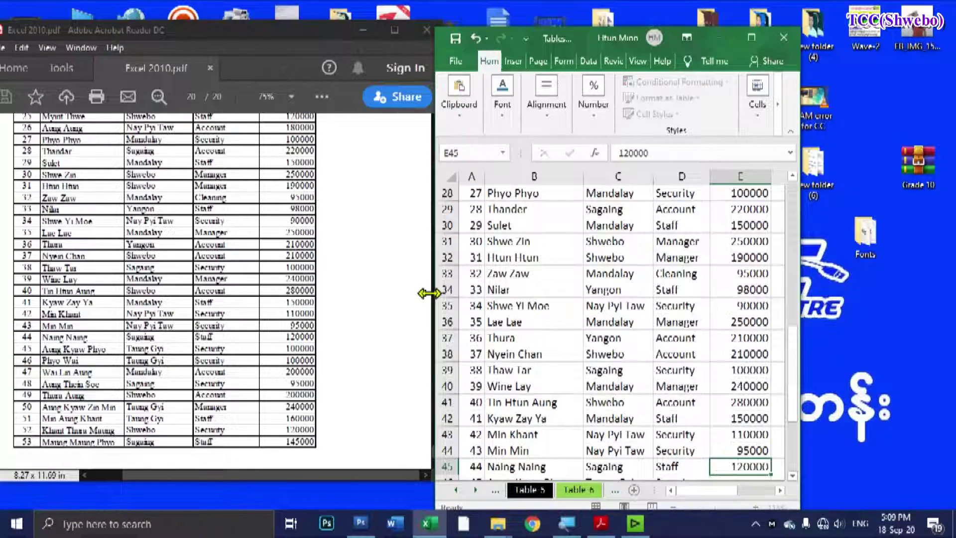
key(Return)
text(1)
text(0)
key(Return)
Step: Enter salaries 100000, 200000, 95000, 200000, 240000, 160000, 120000, 145000 in E47:E54
text(1)
text(0)
key(Return)
text(200)
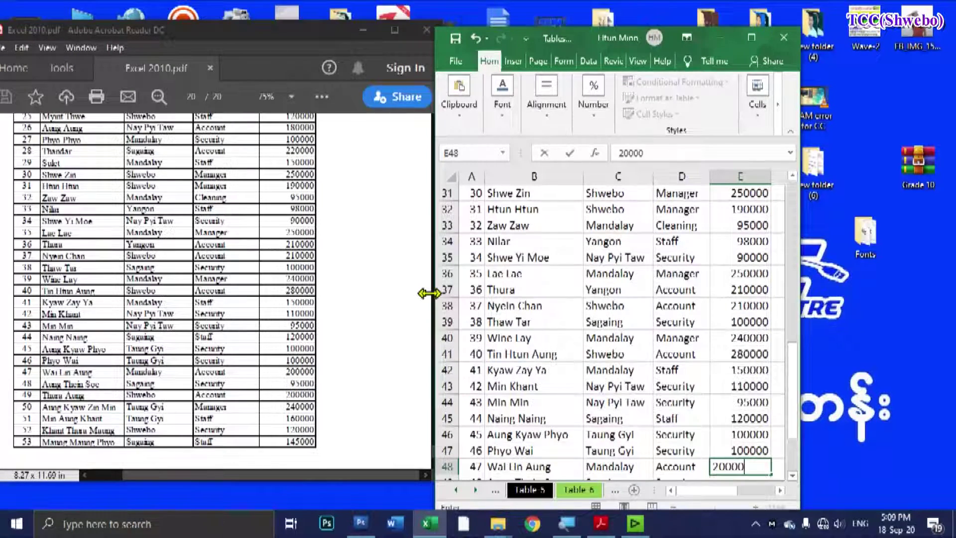
text(0)
key(Return)
text(95000)
key(Return)
text(2)
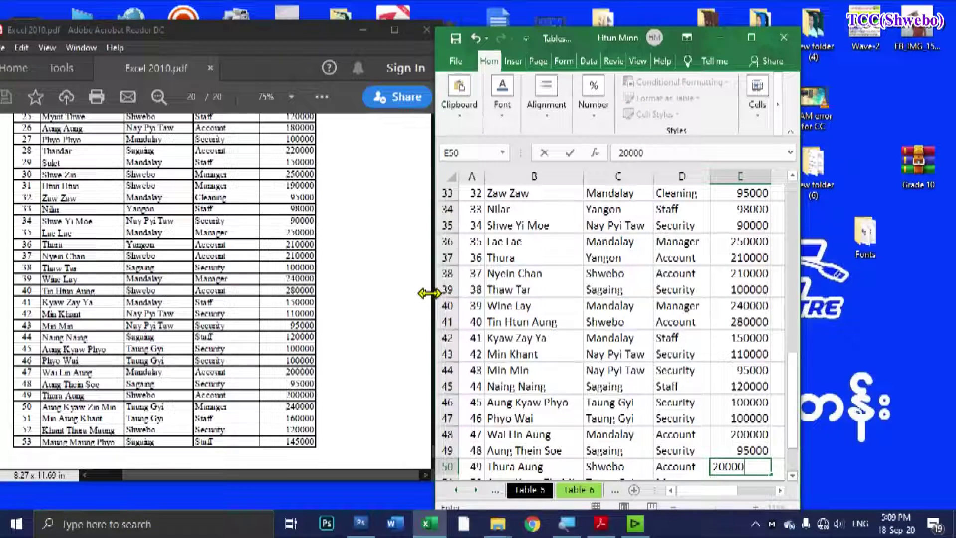
key(Return)
text(24)
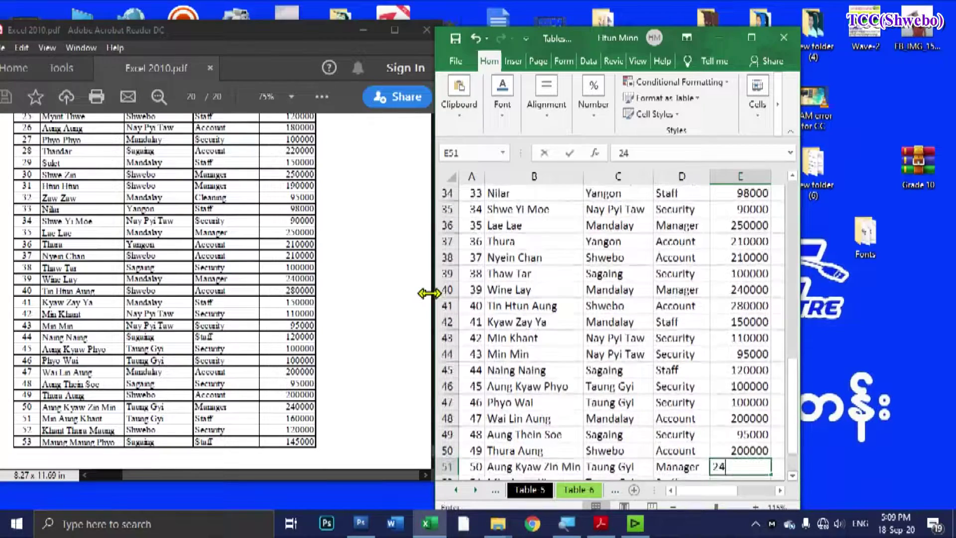
text(00)
key(Return)
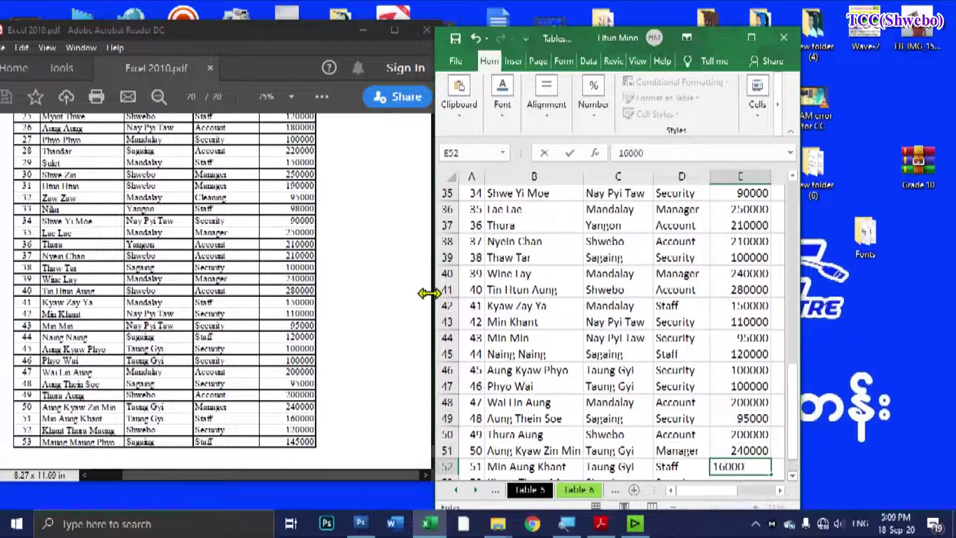
text(0)
key(Return)
text(1200)
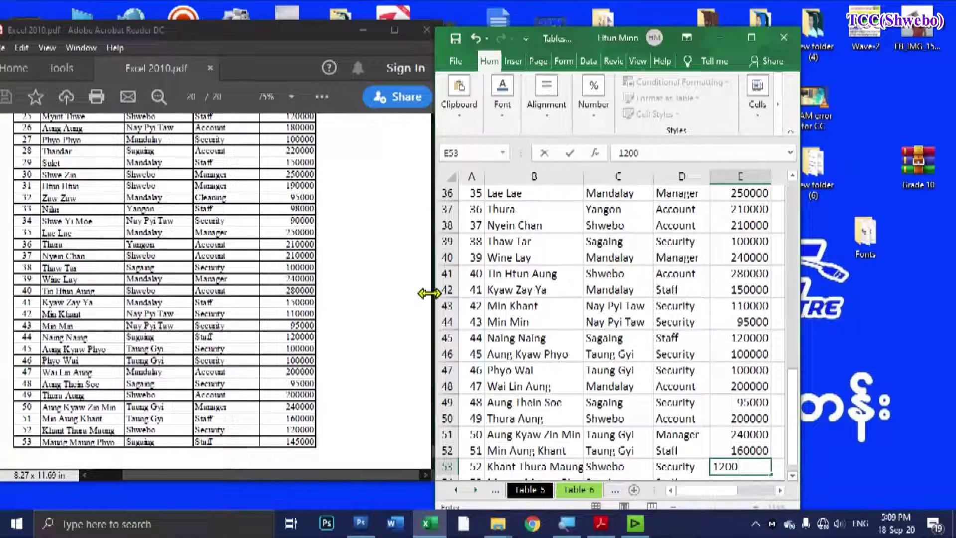
key(Return)
text(000)
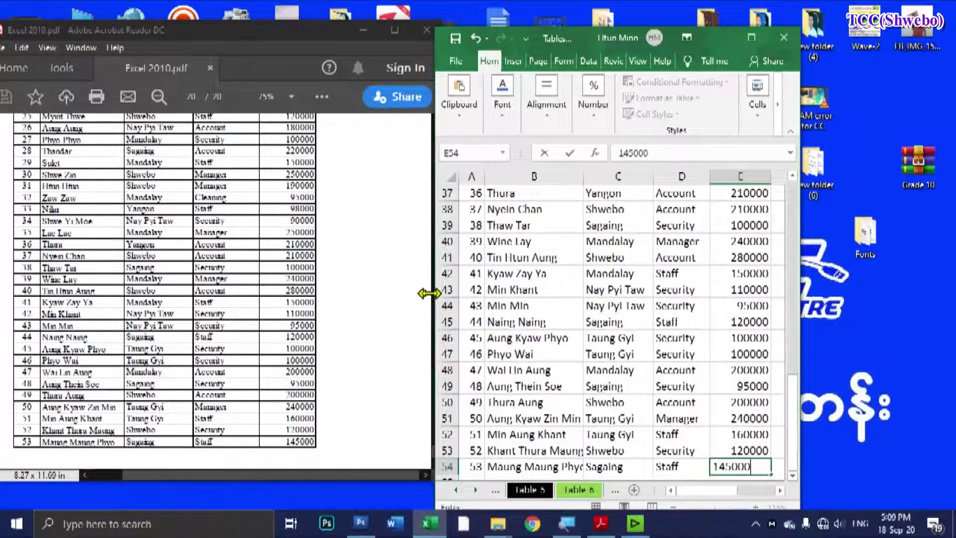
key(Return)
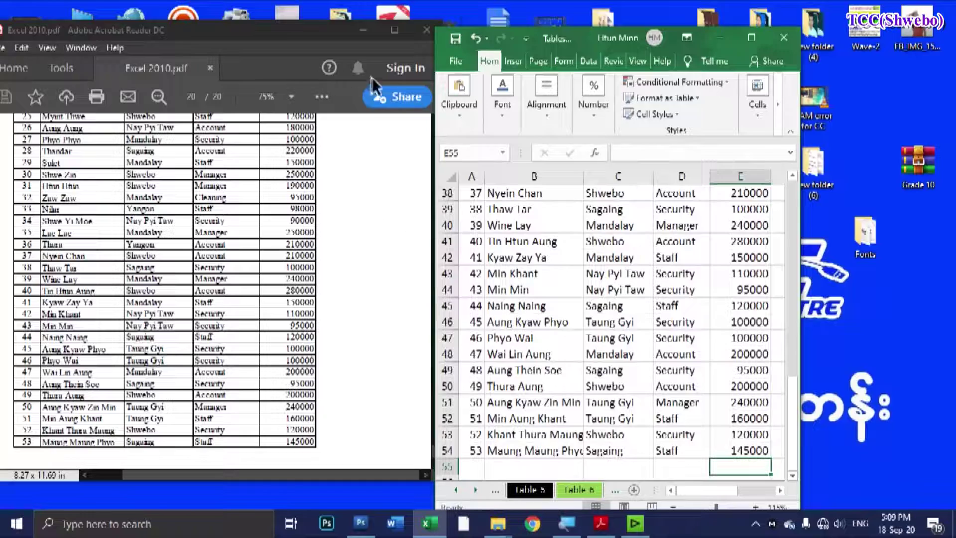
scroll(201, 244, up, 2)
Step: Maximize the window and set rows 1–54 to a row height of 24
scroll(201, 244, down, 2)
click(752, 38)
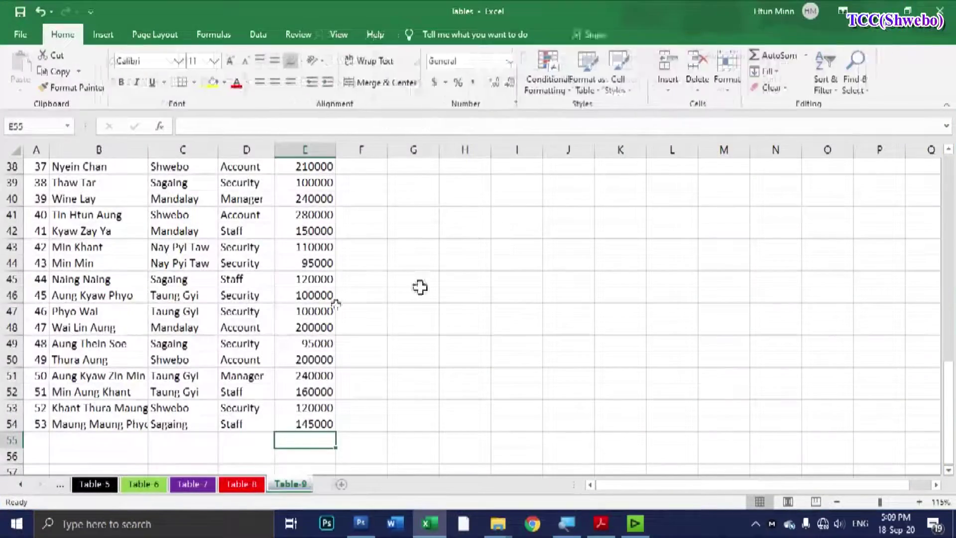
click(246, 295)
scroll(214, 329, up, 5)
scroll(207, 328, up, 7)
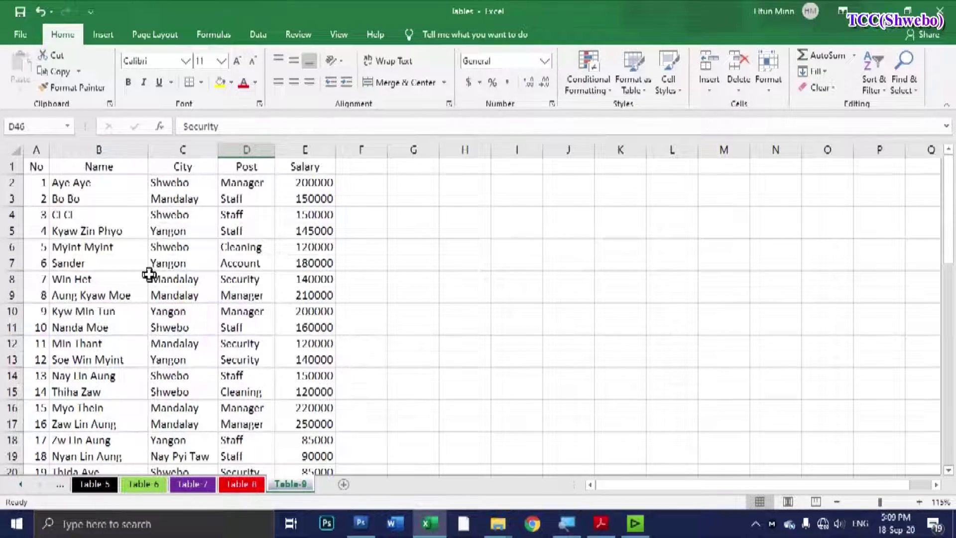
click(152, 278)
click(7, 166)
scroll(74, 214, down, 6)
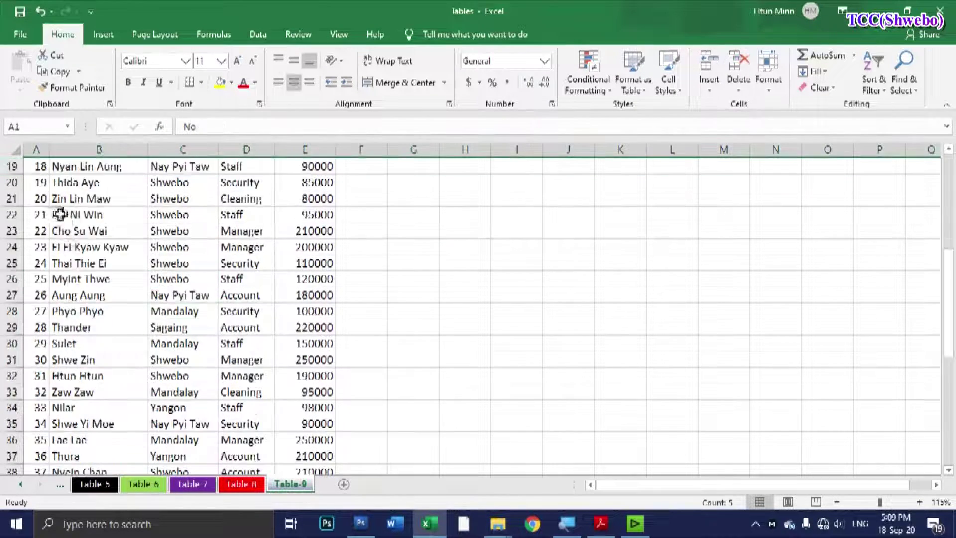
scroll(128, 310, down, 4)
scroll(116, 347, down, 6)
scroll(79, 278, up, 1)
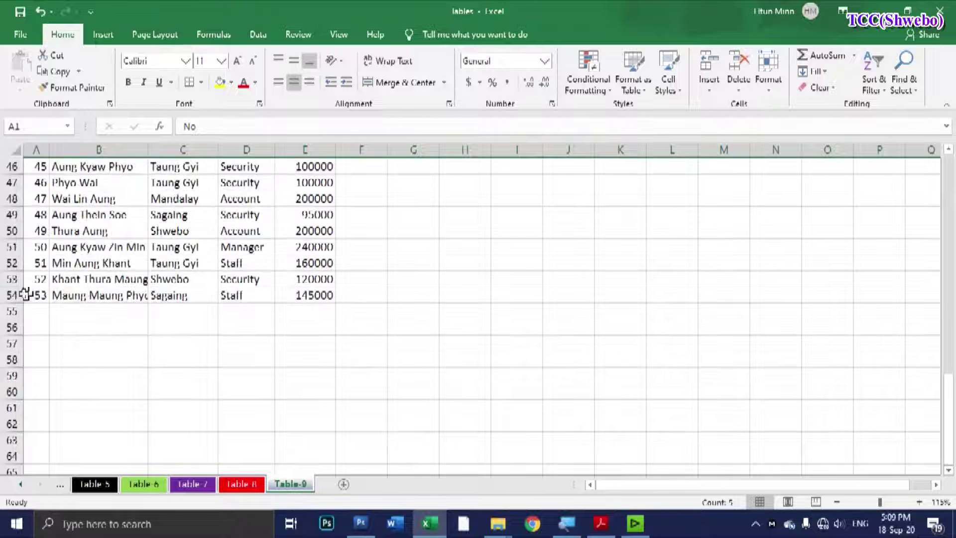
shift+click(9, 295)
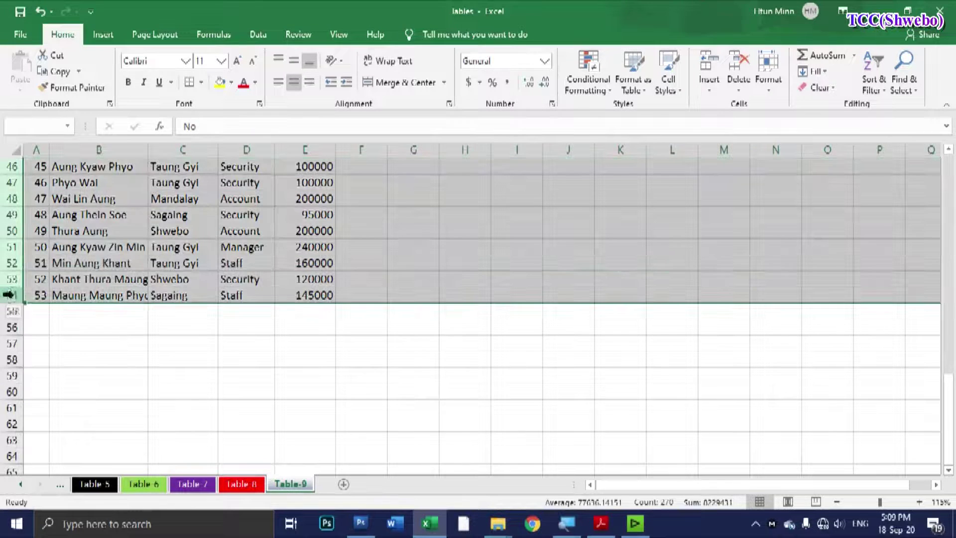
right_click(144, 259)
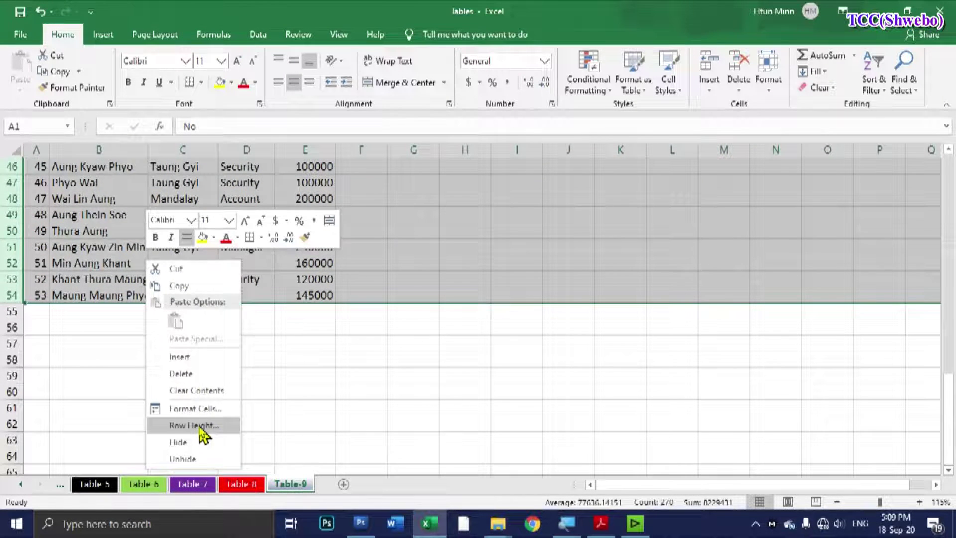
click(200, 426)
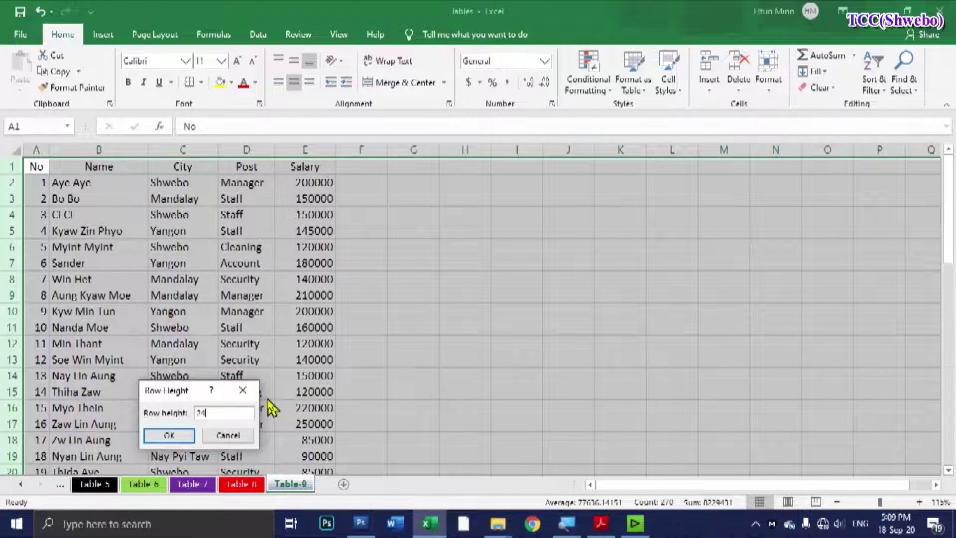
key(Return)
click(250, 301)
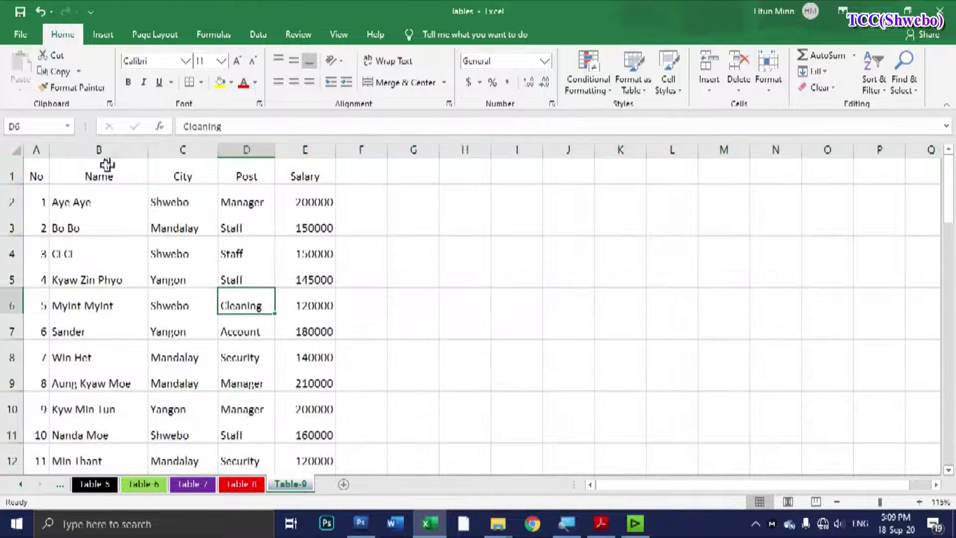
Step: Middle-align all cells vertically and make the header row A1:E1 bold
click(7, 151)
click(294, 62)
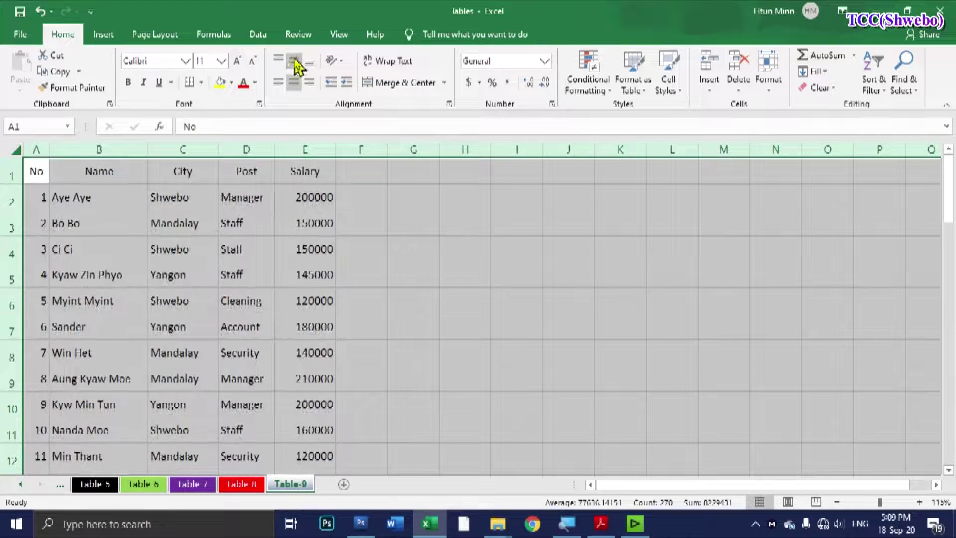
drag(37, 171, 299, 174)
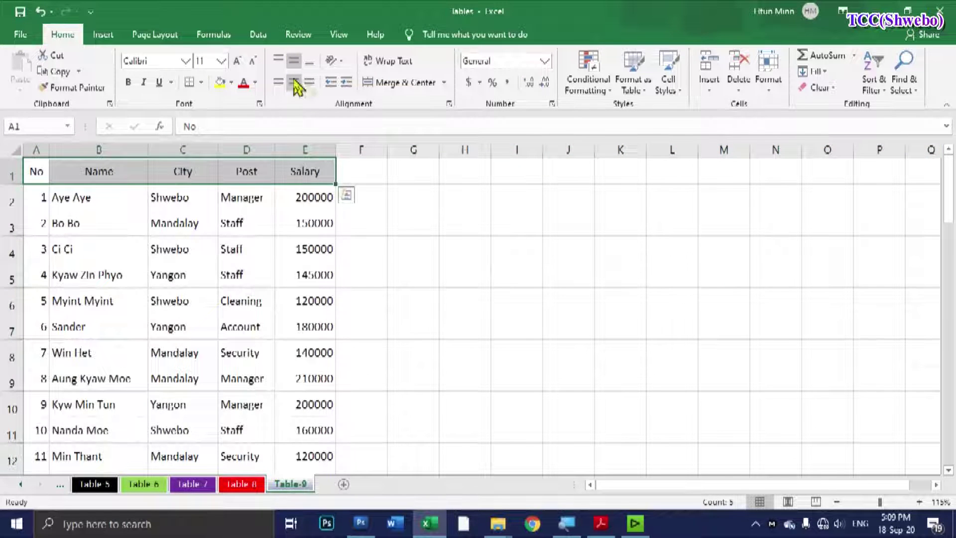
click(129, 84)
click(298, 224)
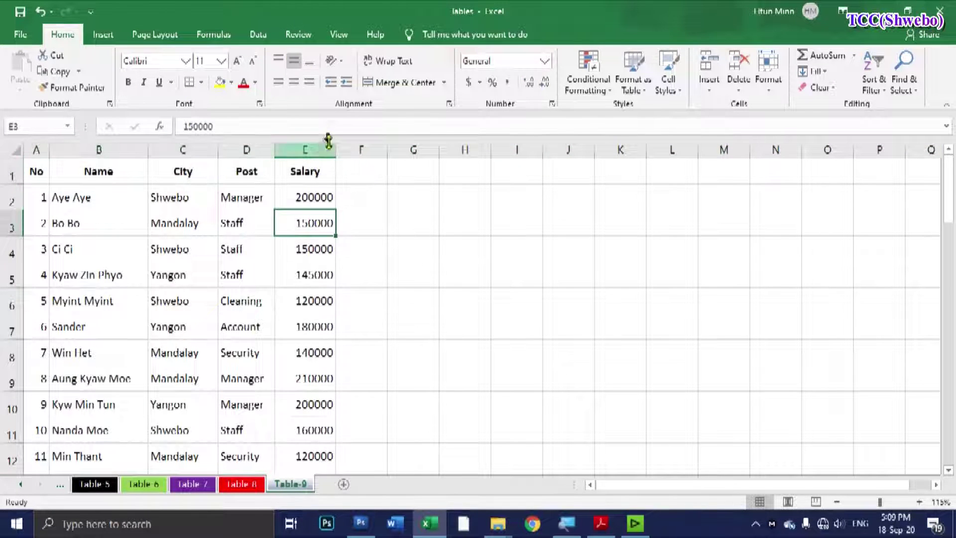
click(184, 223)
click(33, 169)
scroll(299, 189, down, 5)
scroll(299, 189, up, 5)
Step: Select the table A1:E54 and bring up its Format Cells border settings
drag(37, 171, 328, 379)
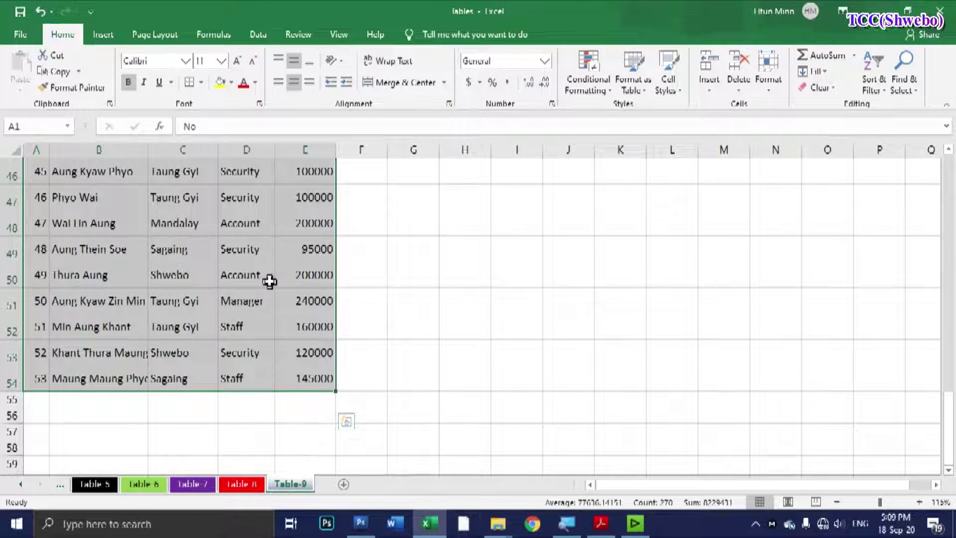
right_click(255, 172)
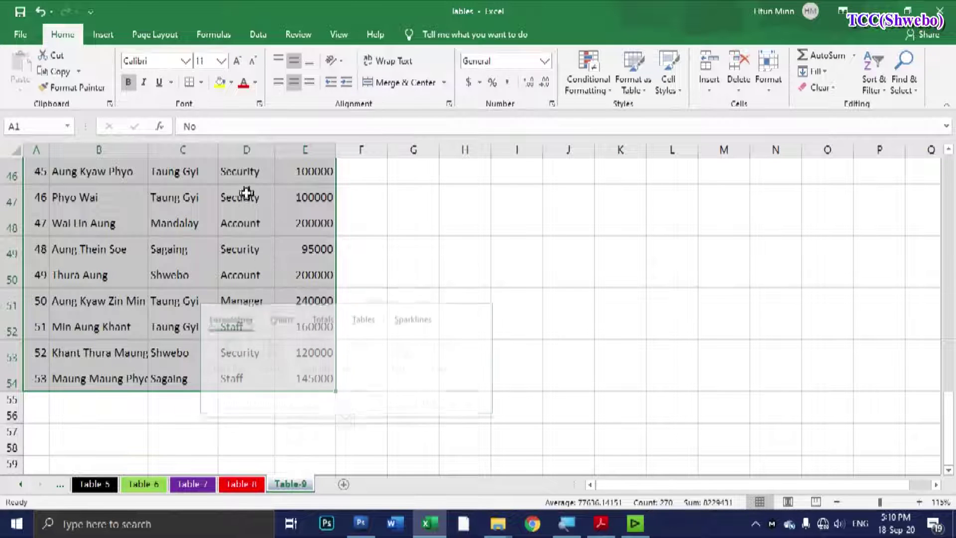
click(304, 447)
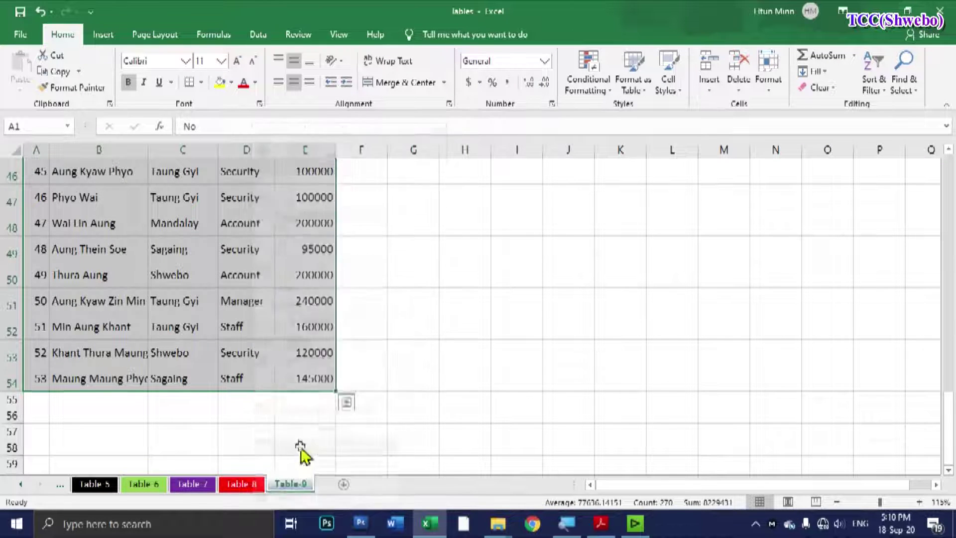
click(267, 201)
Step: Apply Outline and Inside borders to the employee table A1:E54
click(311, 242)
click(348, 241)
click(397, 491)
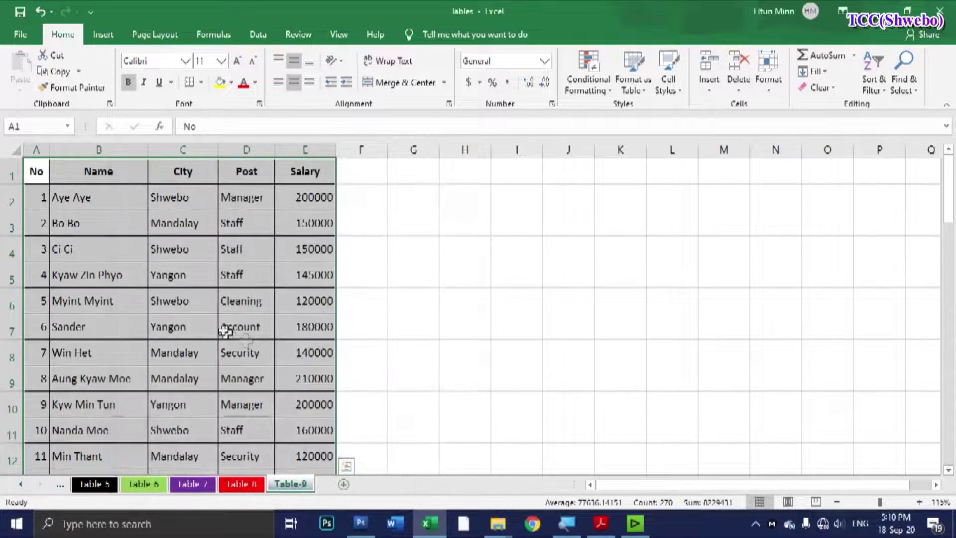
click(230, 329)
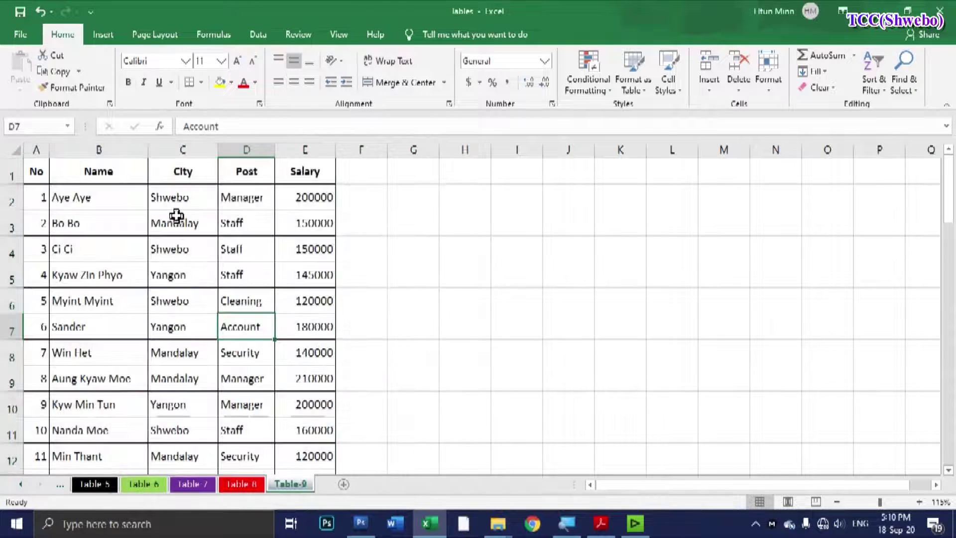
Step: Set the paper size to A4 in Page Setup
click(155, 35)
click(344, 103)
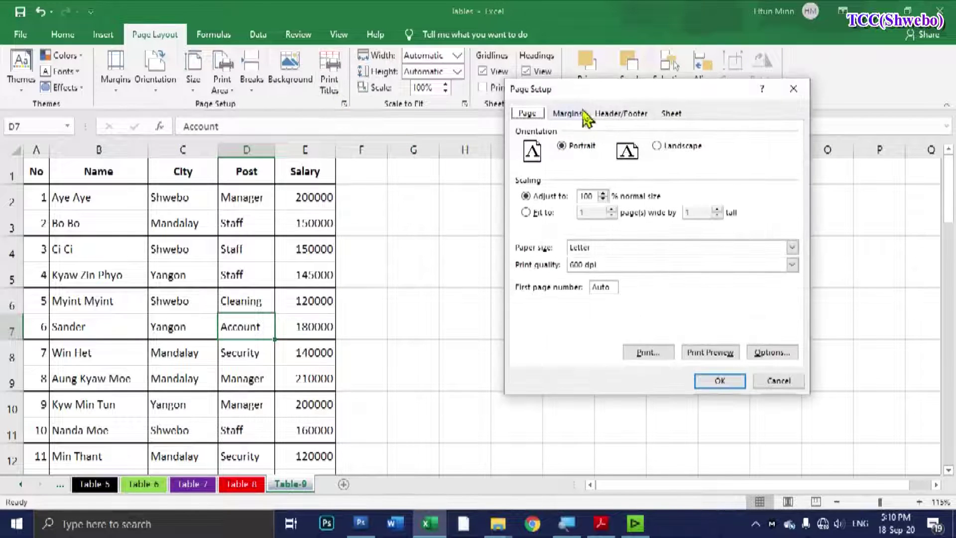
click(620, 249)
scroll(598, 289, down, 1)
click(588, 281)
click(718, 381)
click(431, 328)
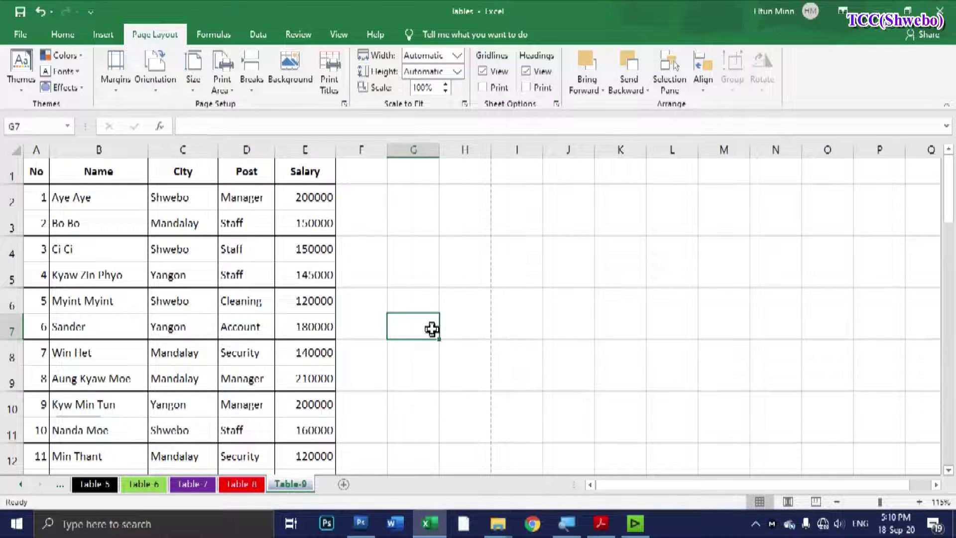
Step: In print preview, widen the left margin, a middle column and the Salary column, then return to the sheet
key(ctrl+p)
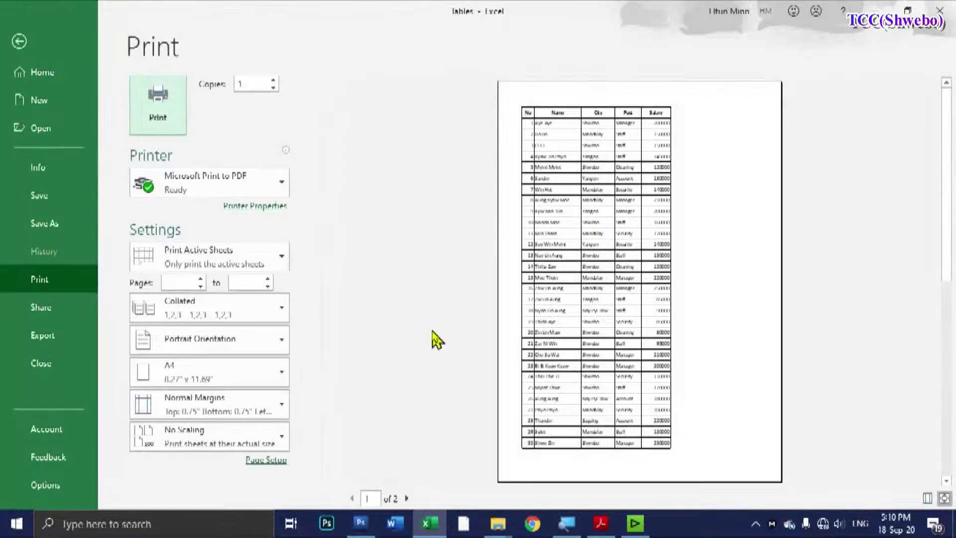
click(407, 498)
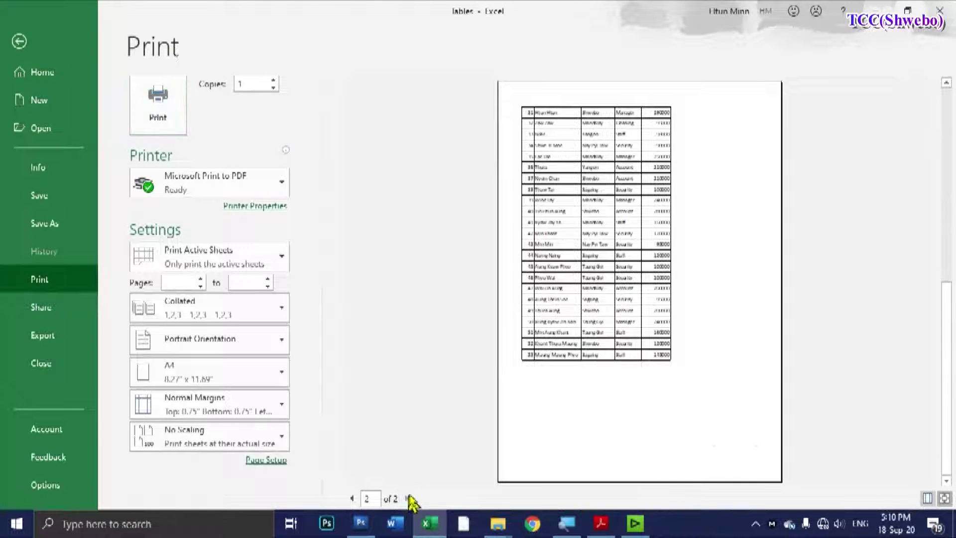
click(928, 498)
drag(523, 197, 541, 199)
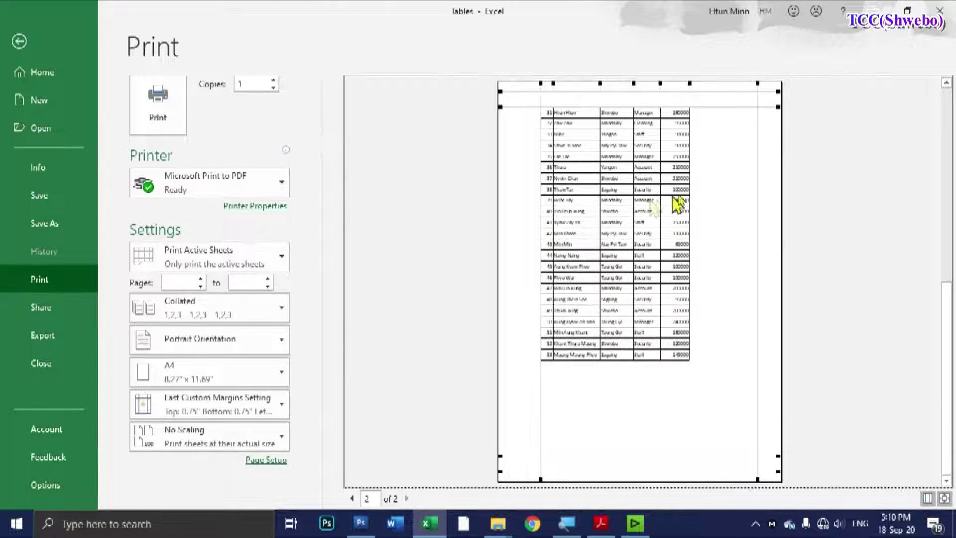
mouse_move(661, 83)
mouse_down()
mouse_move(673, 84)
mouse_move(610, 83)
mouse_up()
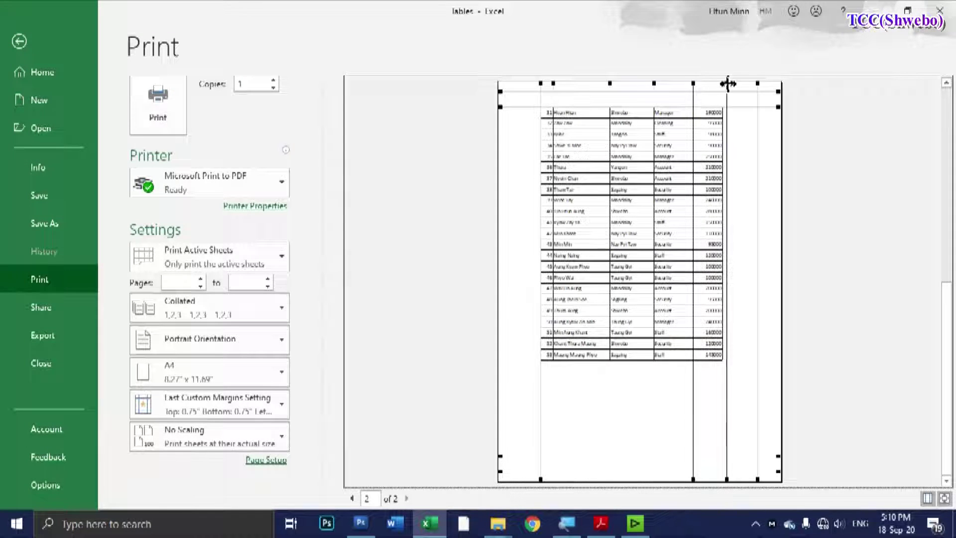
mouse_move(724, 84)
mouse_down()
mouse_move(733, 84)
mouse_move(657, 84)
mouse_up()
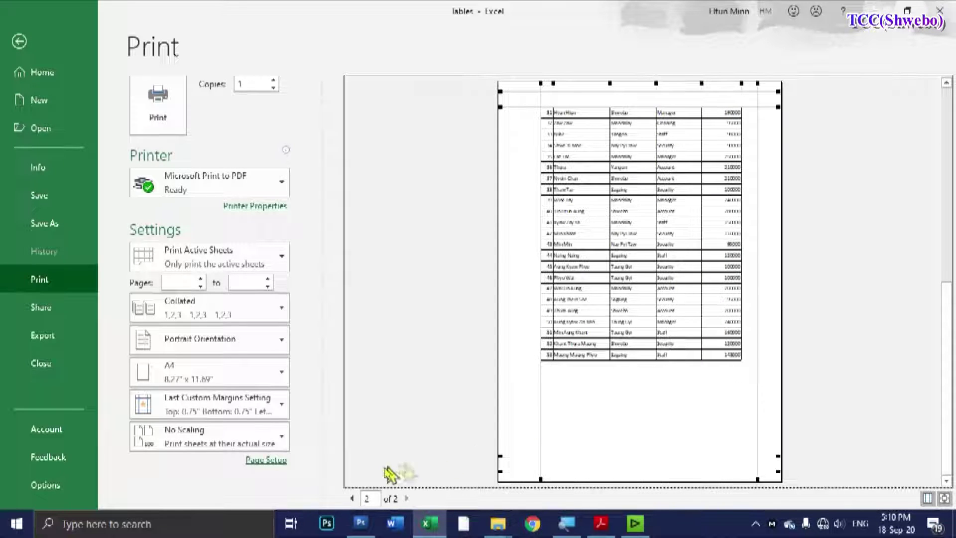
click(352, 498)
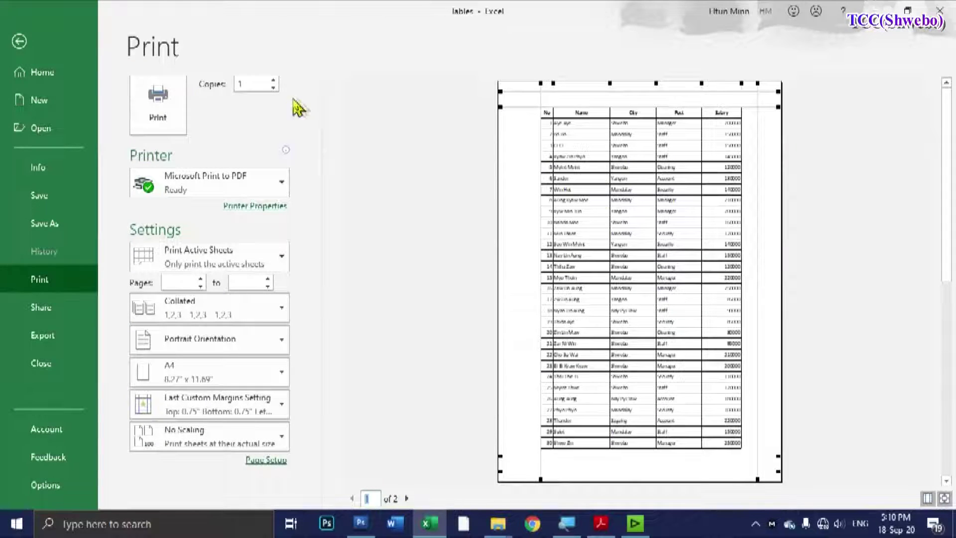
click(928, 498)
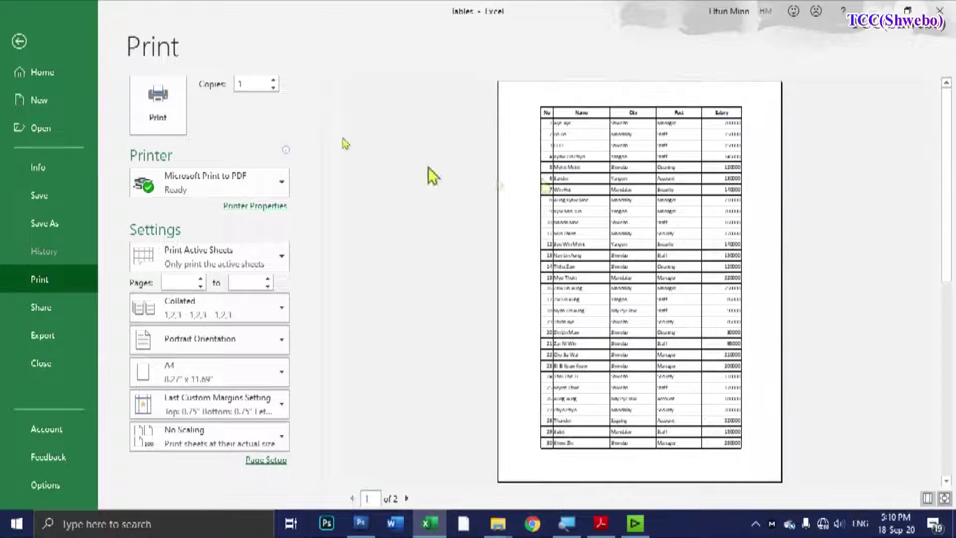
click(20, 42)
click(12, 169)
Step: Reduce the row height of table rows 1–54 to a smaller value
scroll(138, 232, down, 6)
scroll(325, 299, down, 10)
scroll(485, 265, up, 2)
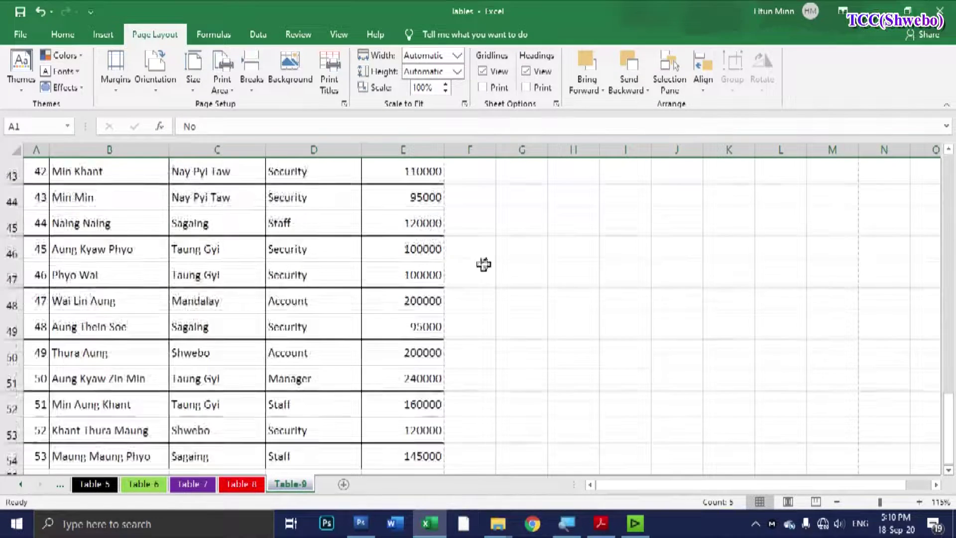
scroll(523, 203, up, 4)
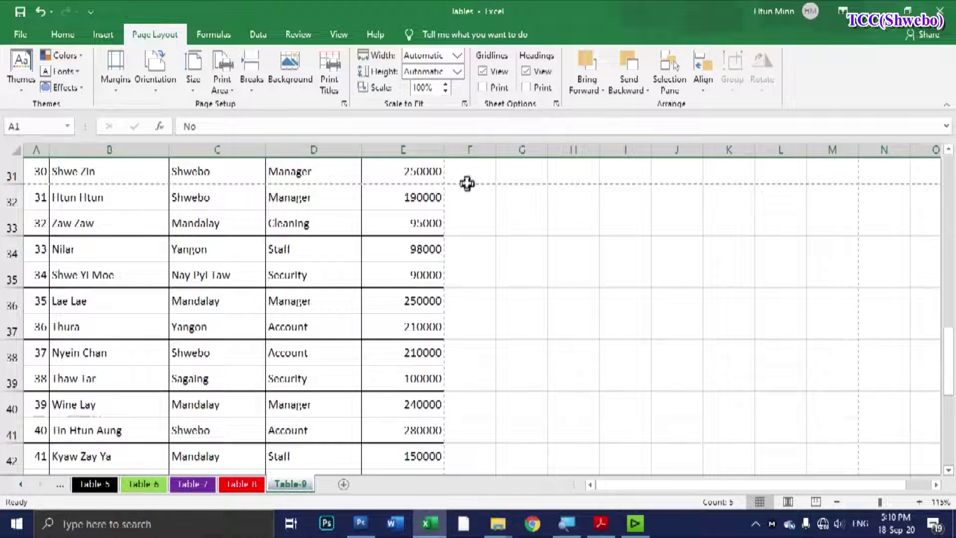
scroll(483, 185, down, 3)
scroll(612, 287, down, 1)
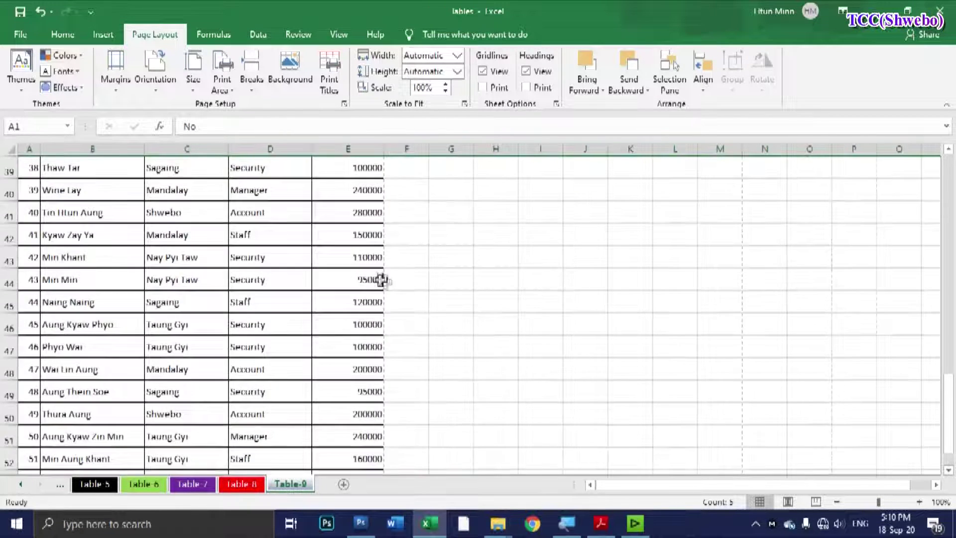
scroll(380, 277, down, 4)
shift+click(9, 233)
drag(10, 233, 11, 231)
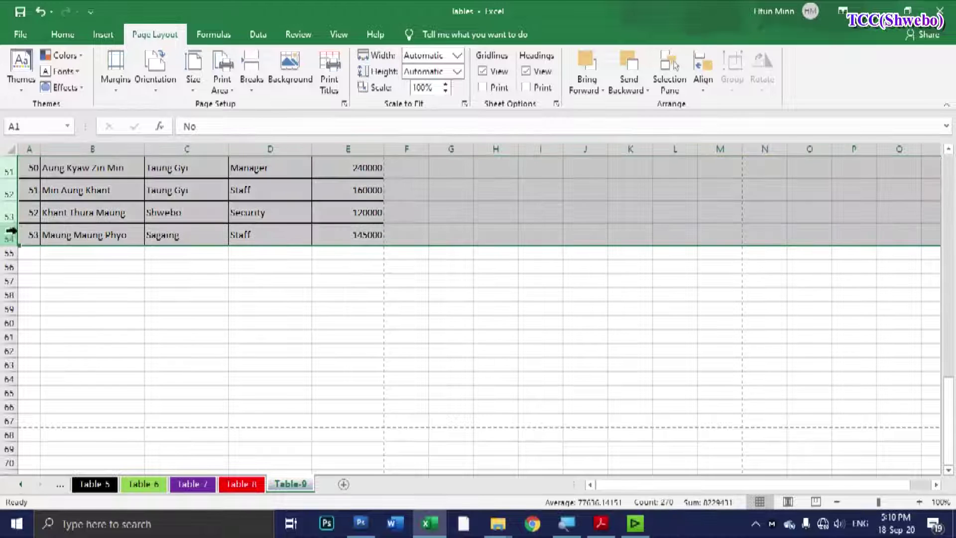
right_click(9, 217)
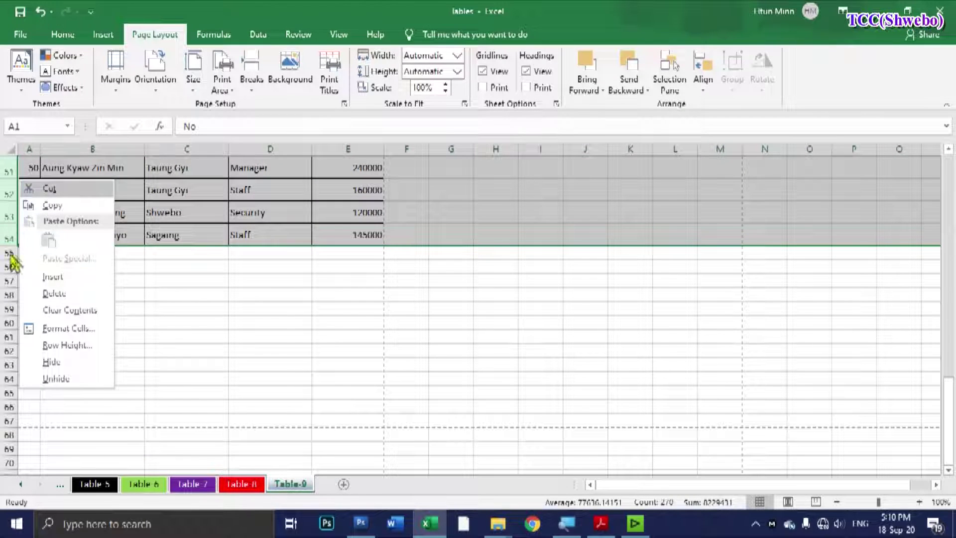
click(83, 347)
text(5)
key(Return)
Step: Check the shortened table in the print preview
scroll(319, 306, down, 4)
scroll(325, 319, down, 7)
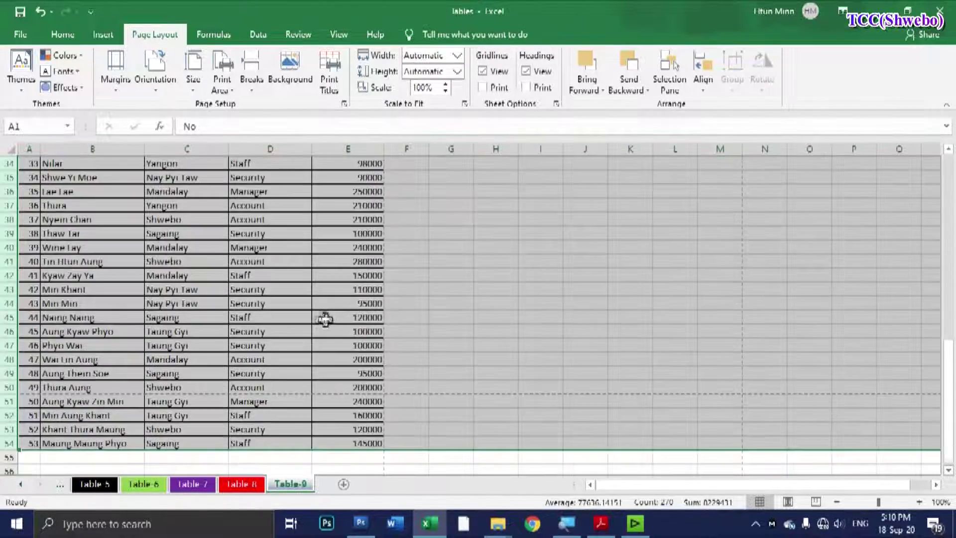
scroll(325, 318, down, 2)
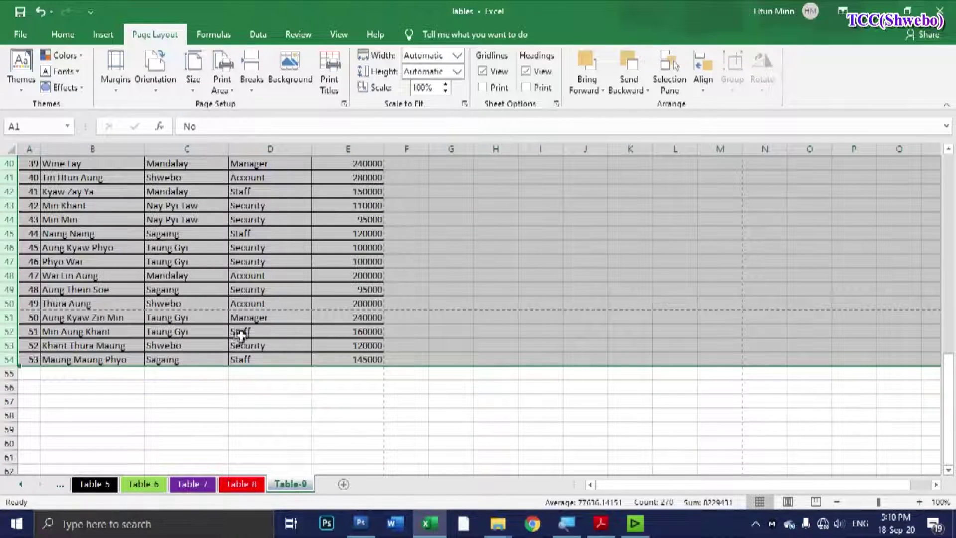
key(ctrl+p)
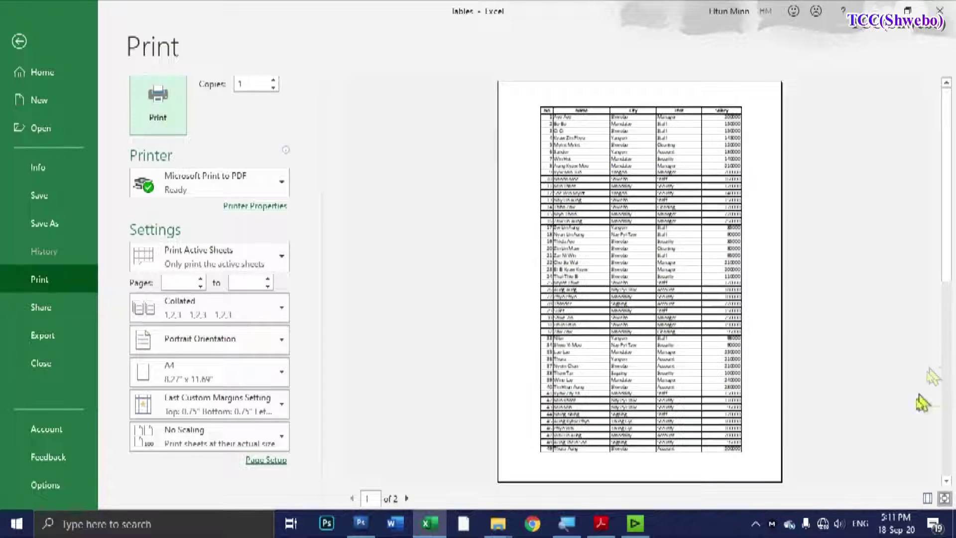
Step: Set the top margin to 0.42" and lower the bottom margin, then review page 2
click(927, 499)
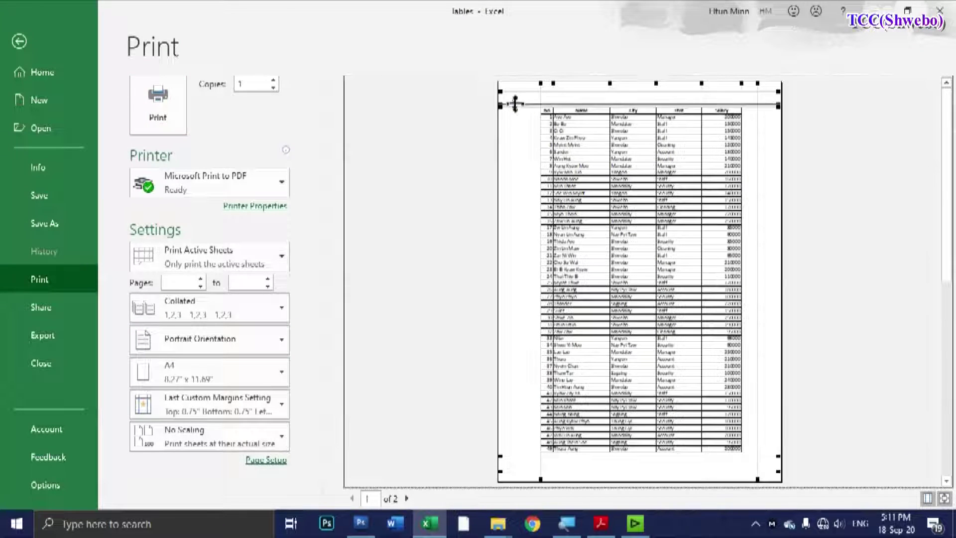
drag(516, 96, 516, 90)
drag(518, 457, 518, 469)
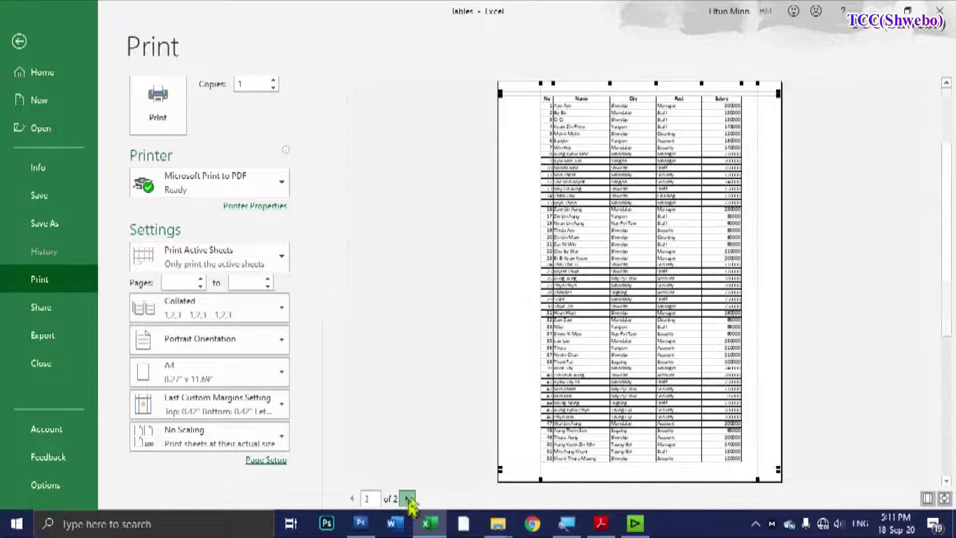
click(408, 499)
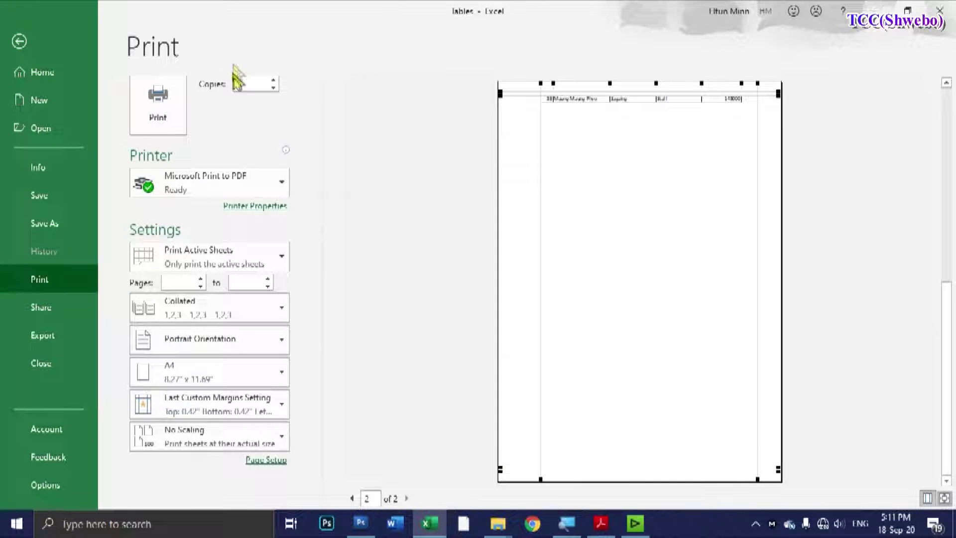
click(20, 42)
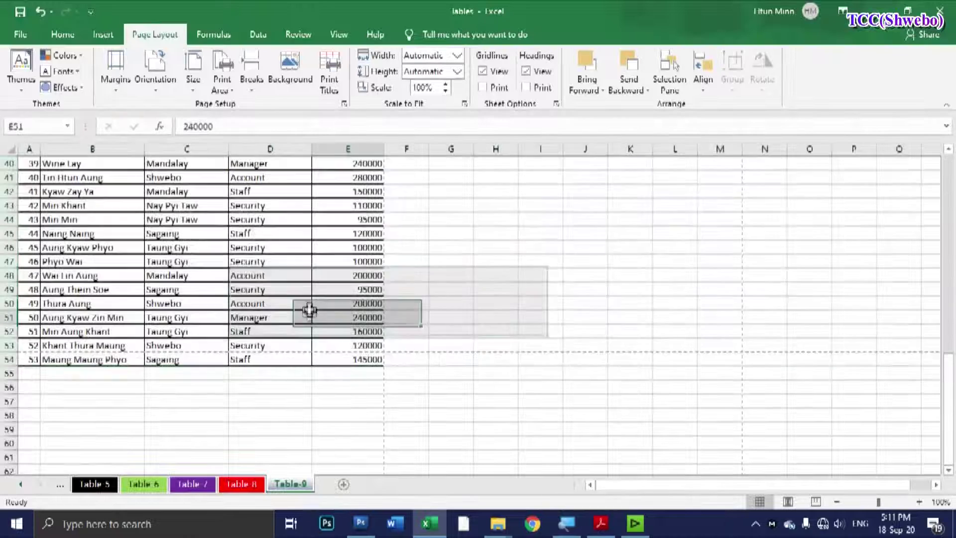
Step: Shorten rows 1–54 slightly and confirm the whole table fits on one A4 page
click(9, 359)
scroll(75, 323, up, 13)
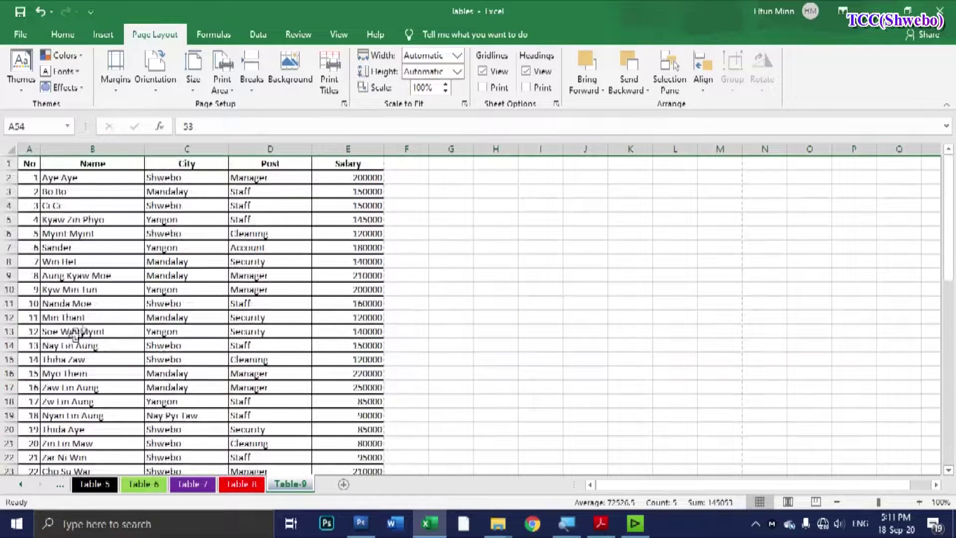
shift+click(8, 178)
drag(11, 172, 4, 164)
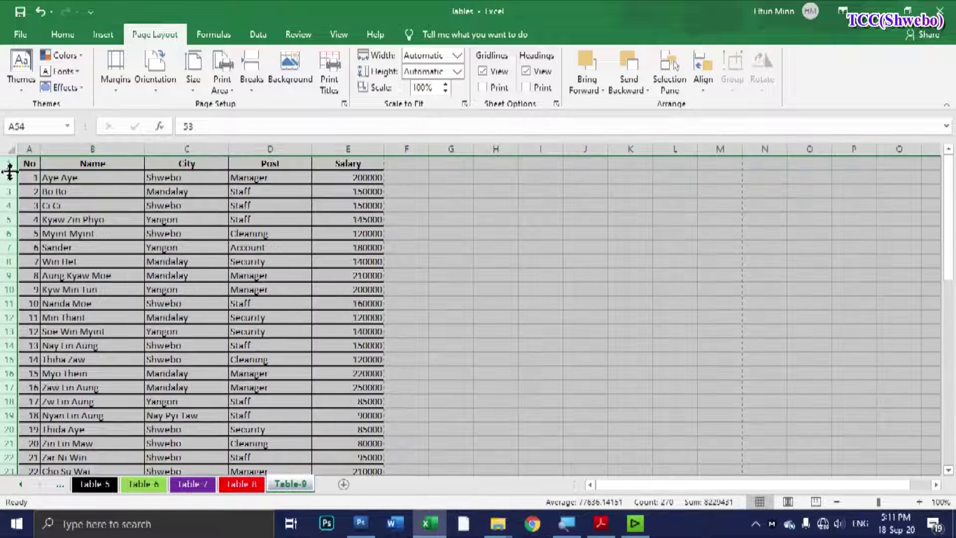
right_click(9, 172)
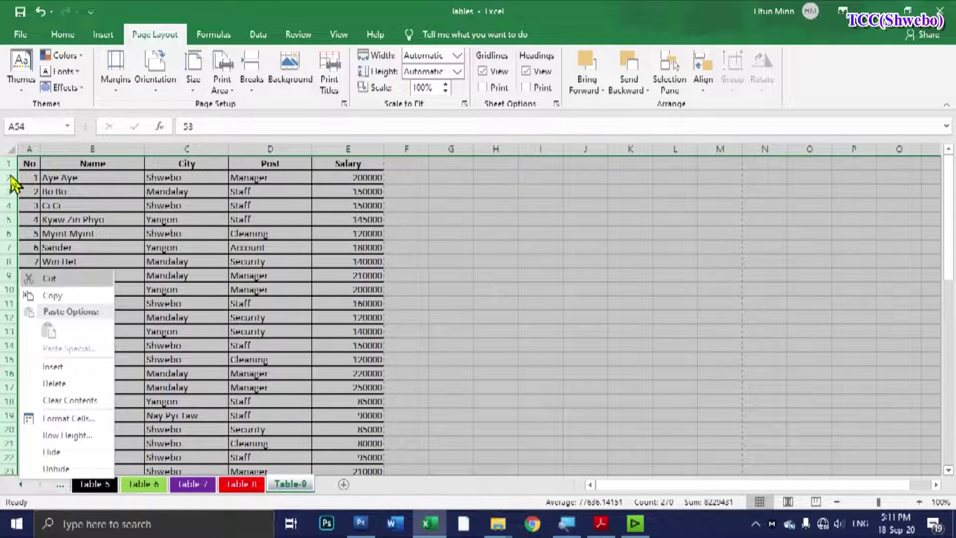
click(110, 418)
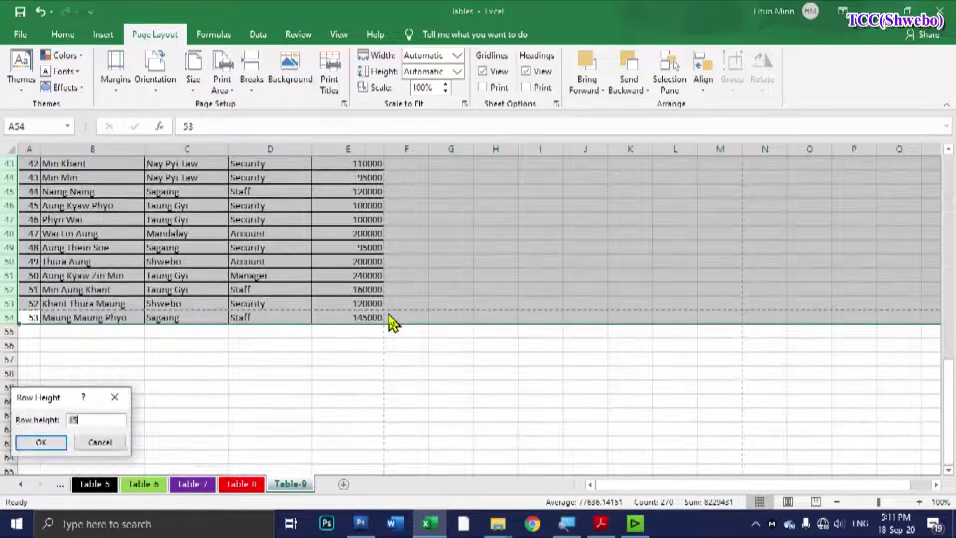
key(Return)
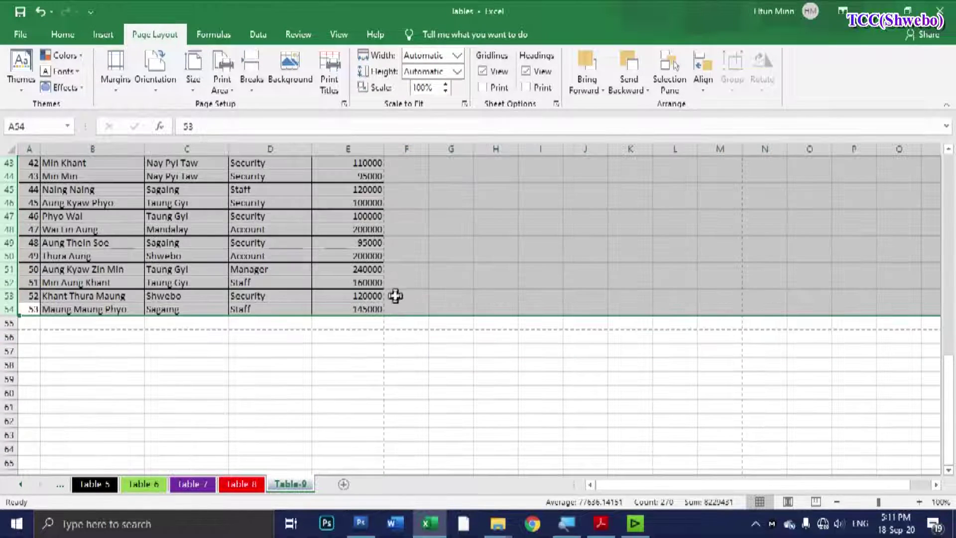
click(332, 390)
click(301, 294)
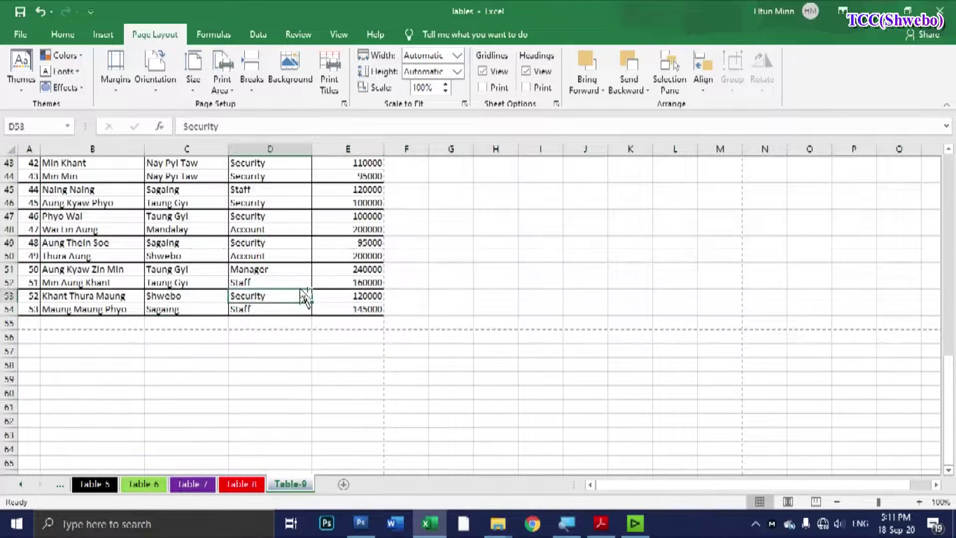
key(ctrl+p)
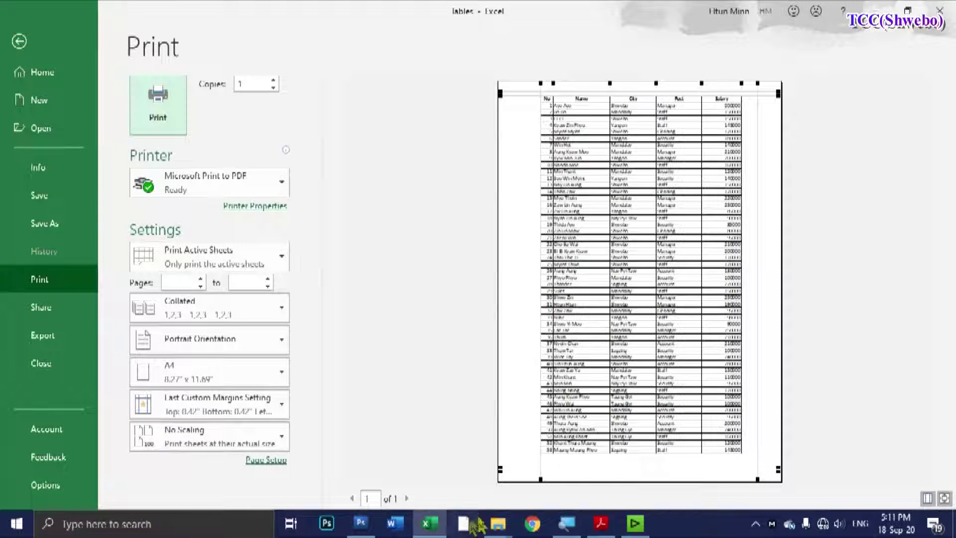
click(927, 498)
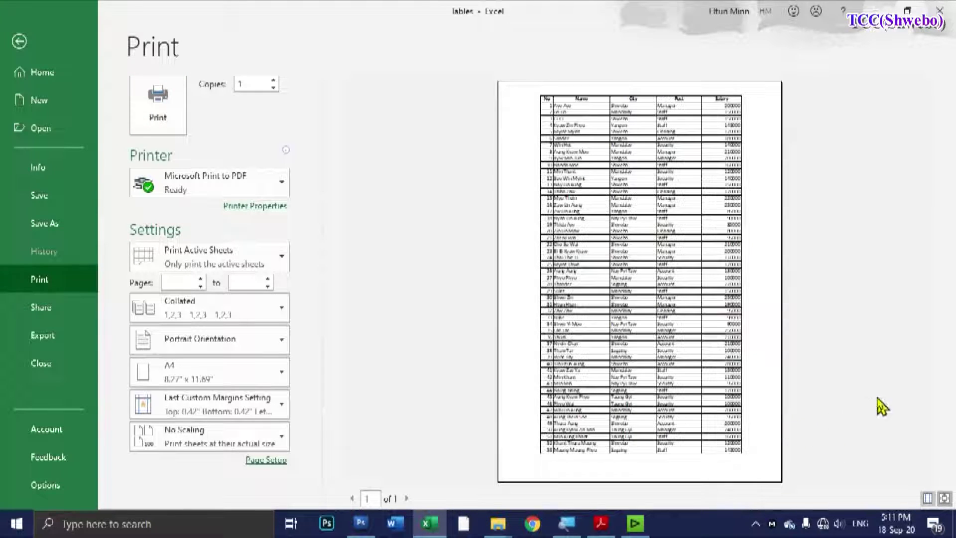
Step: Return to the worksheet and select rows 1–54 of the employee table
click(19, 40)
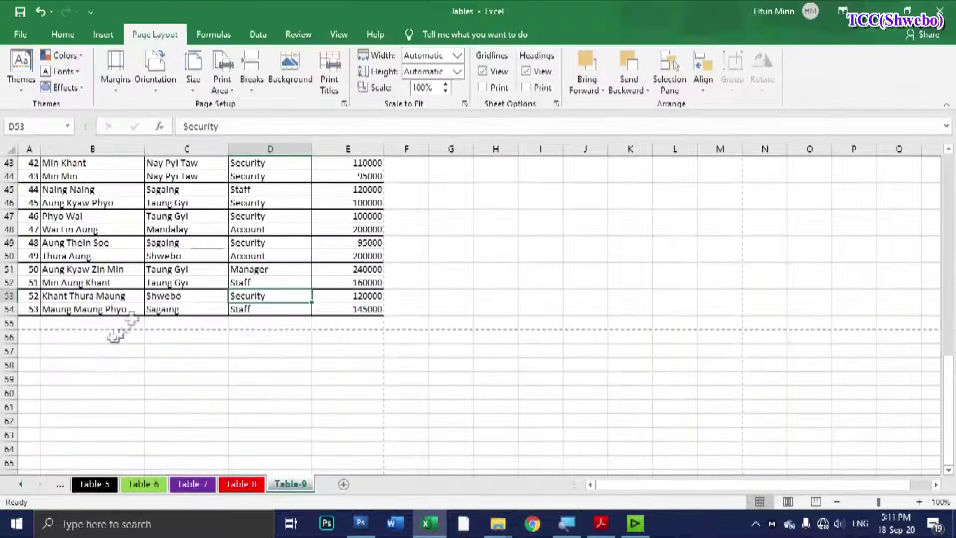
click(6, 308)
scroll(30, 299, up, 4)
scroll(50, 305, up, 10)
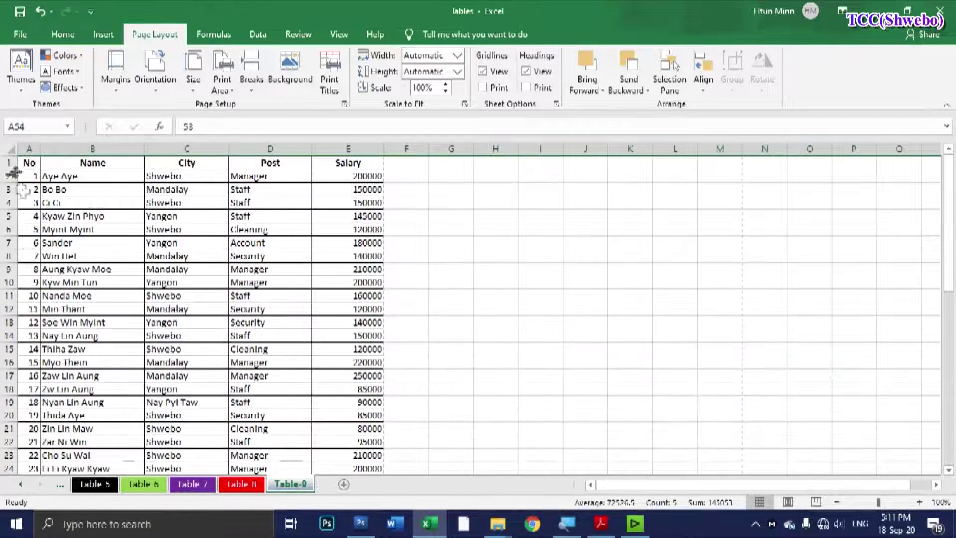
shift+click(9, 164)
Step: Set the selected rows' height to 2 and open the print preview
right_click(10, 170)
click(40, 294)
text(24)
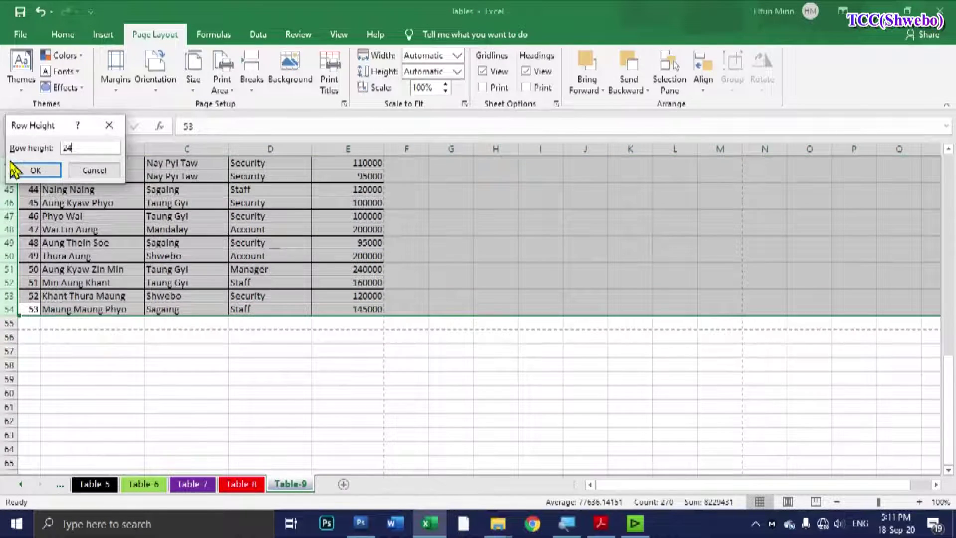
click(34, 169)
click(344, 302)
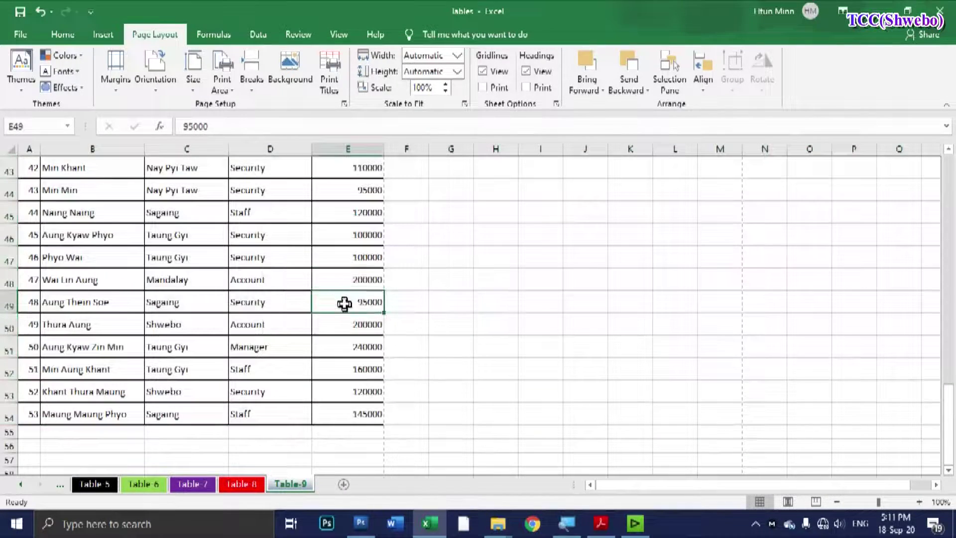
key(ctrl+p)
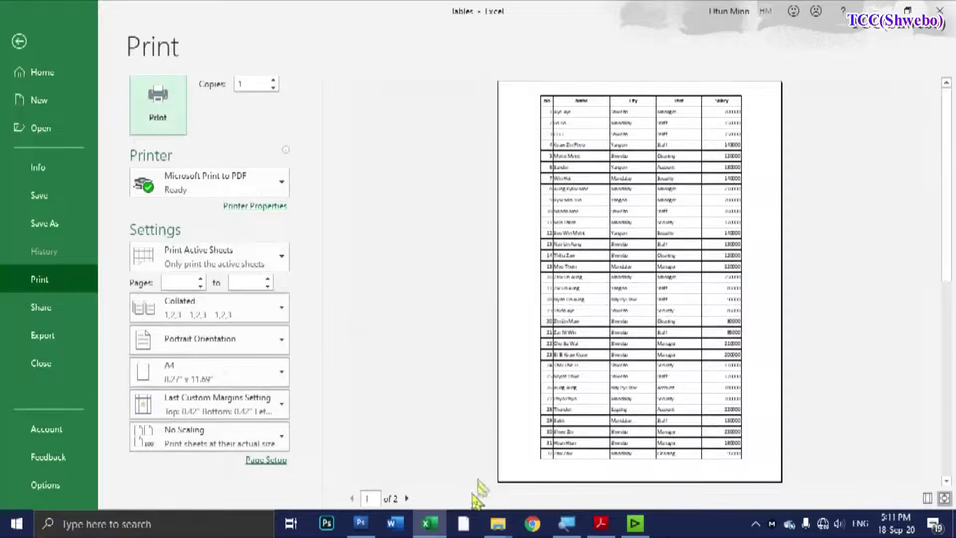
Step: Show preview page 2 and zoom in and back out to read employees 33–53
click(406, 499)
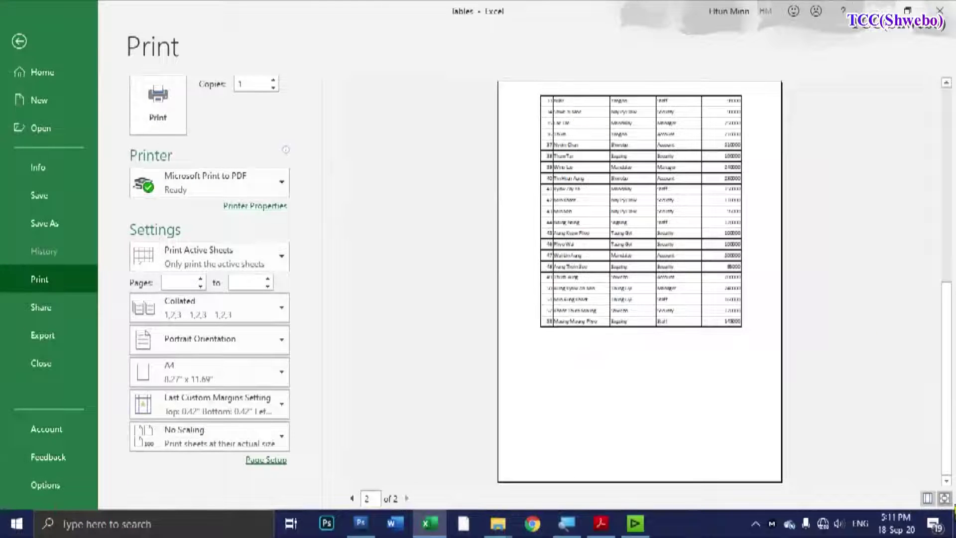
click(946, 499)
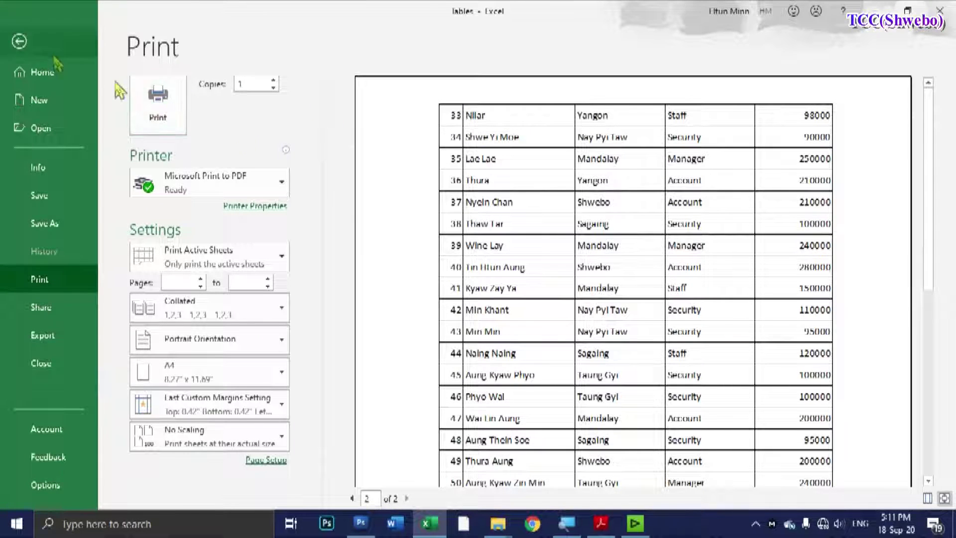
click(944, 498)
Step: Insert a blank row 34 above employee 33
click(21, 44)
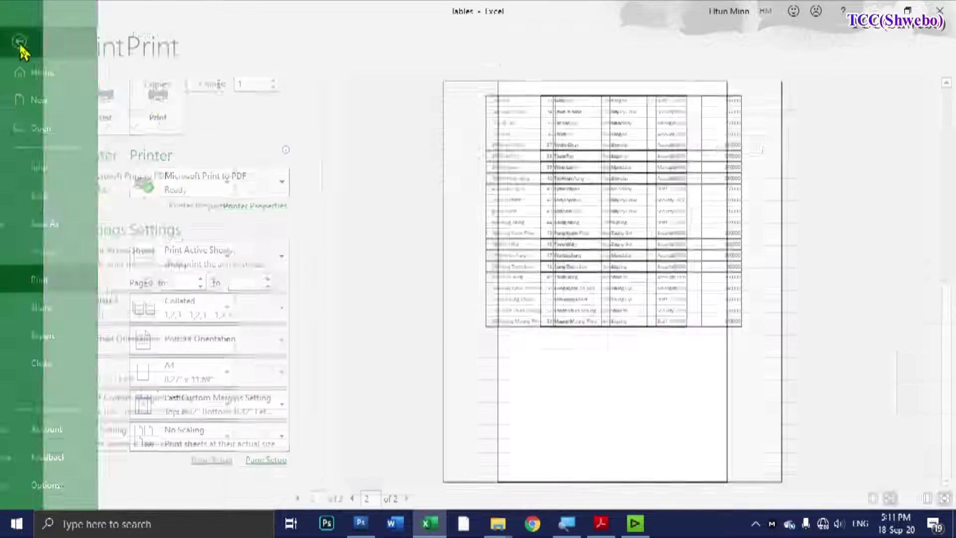
scroll(159, 199, up, 6)
scroll(164, 209, up, 5)
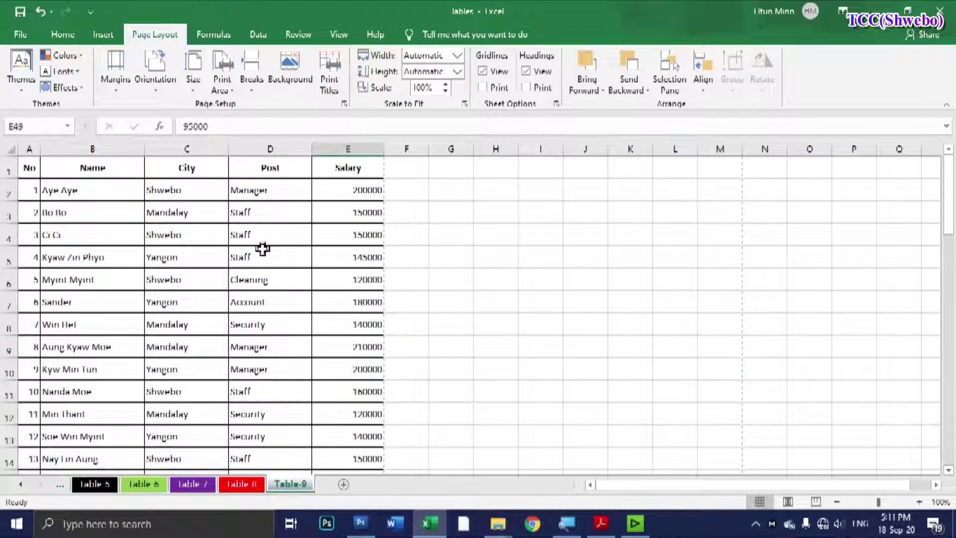
click(166, 219)
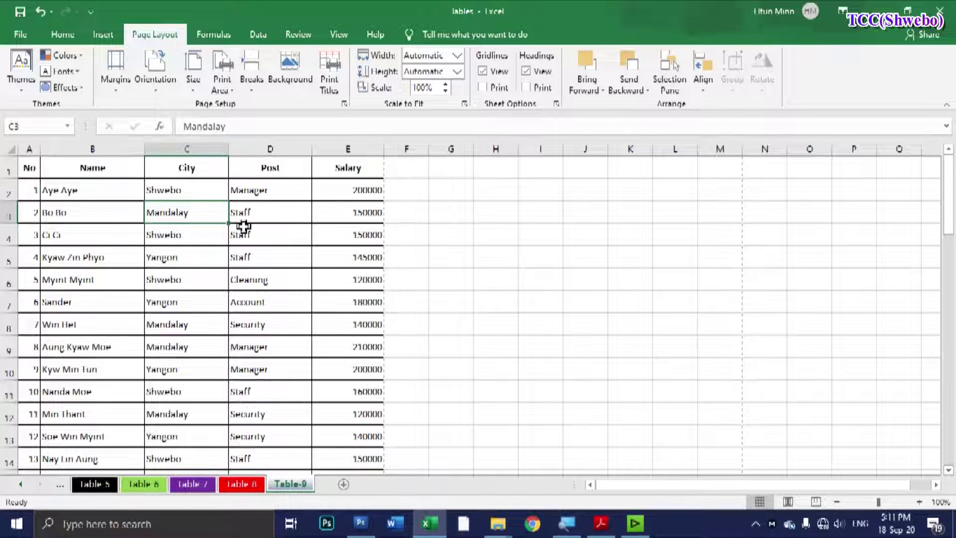
click(33, 168)
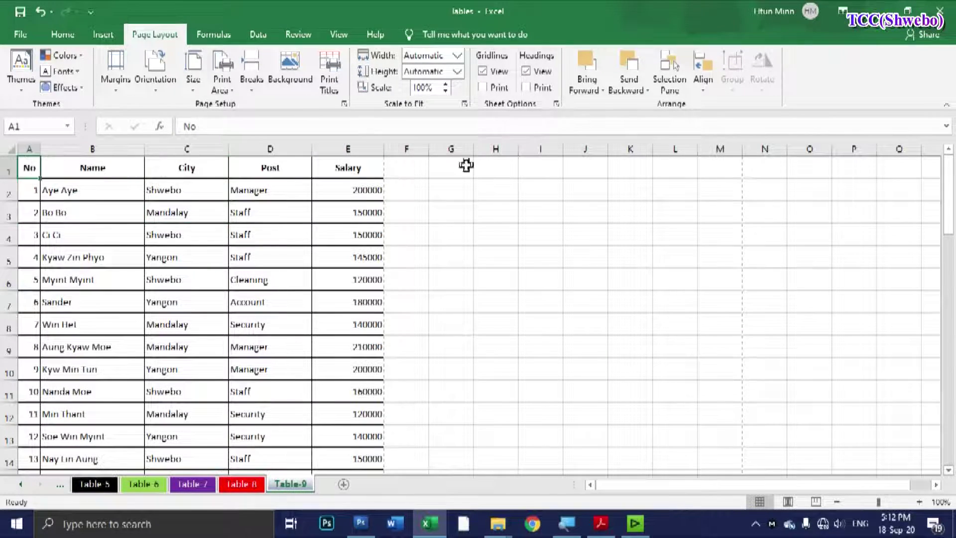
shift+click(365, 166)
scroll(422, 181, down, 5)
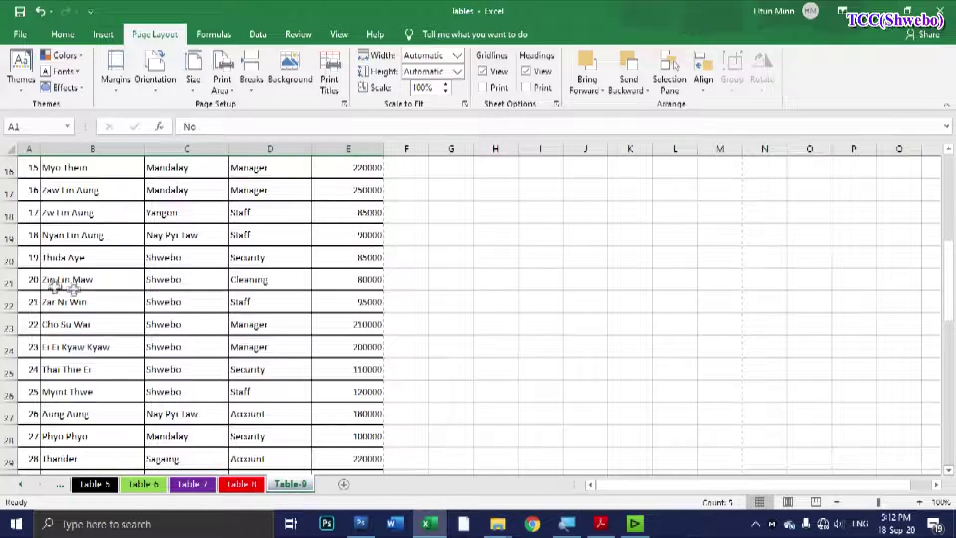
scroll(63, 334, down, 3)
click(33, 369)
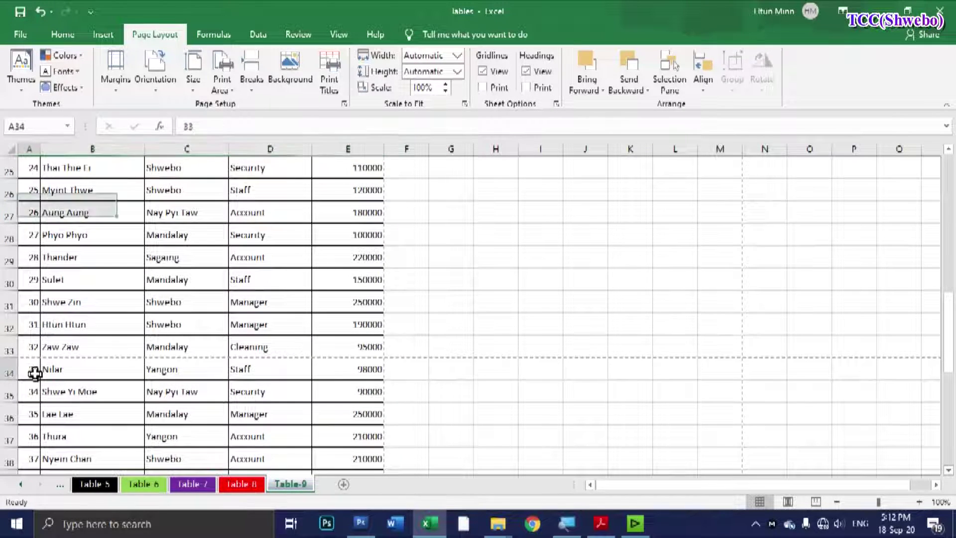
shift+click(363, 376)
click(4, 369)
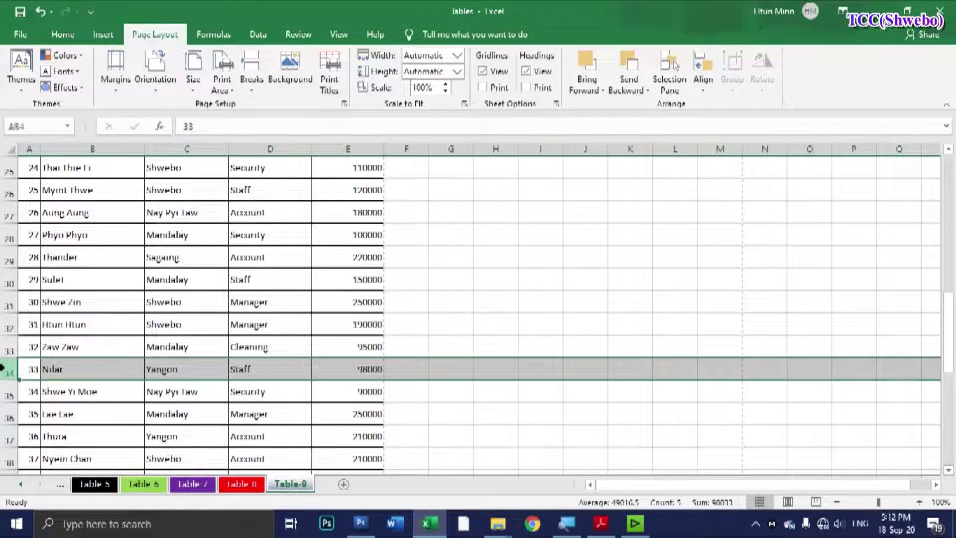
right_click(4, 369)
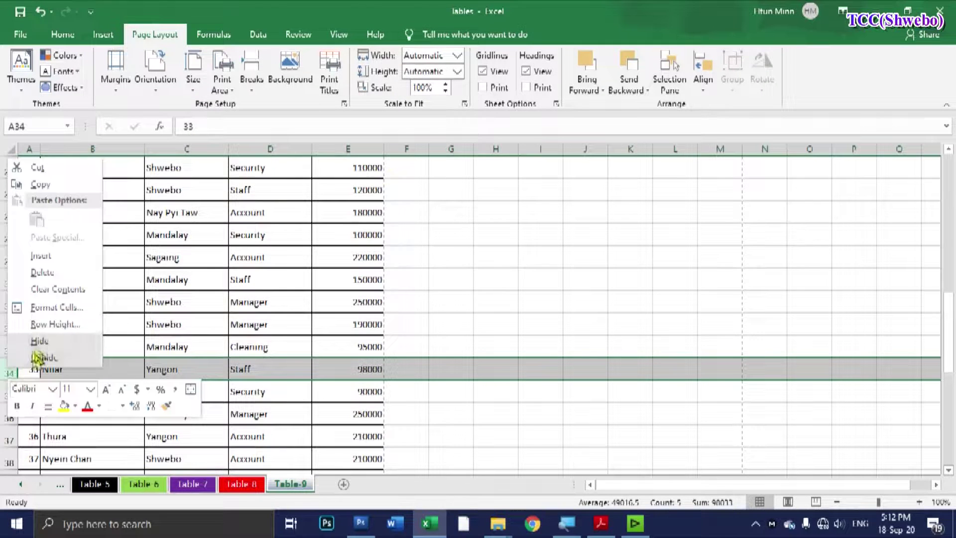
click(45, 255)
Step: Copy header row A1:E1 into the empty row 34 and preview the printout
click(194, 299)
scroll(196, 277, up, 3)
scroll(562, 389, down, 3)
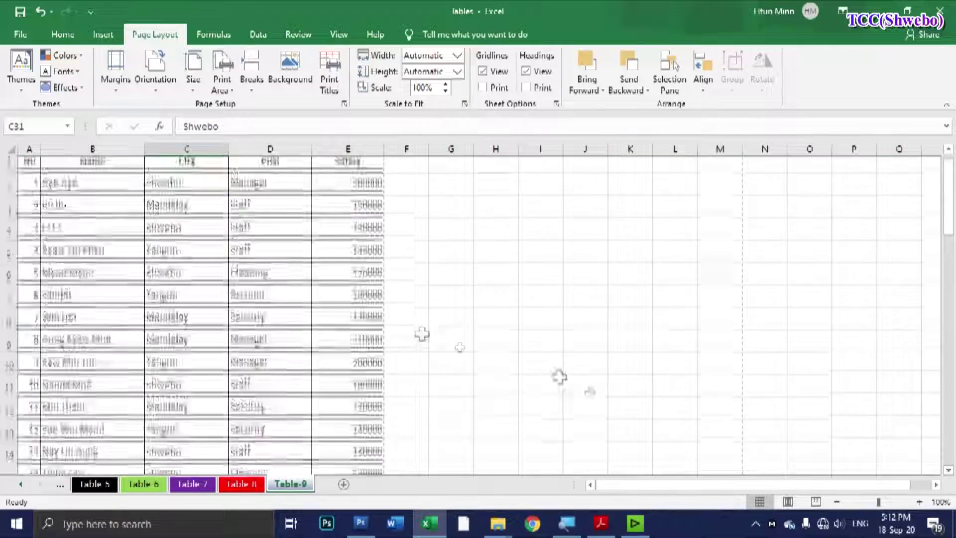
click(470, 369)
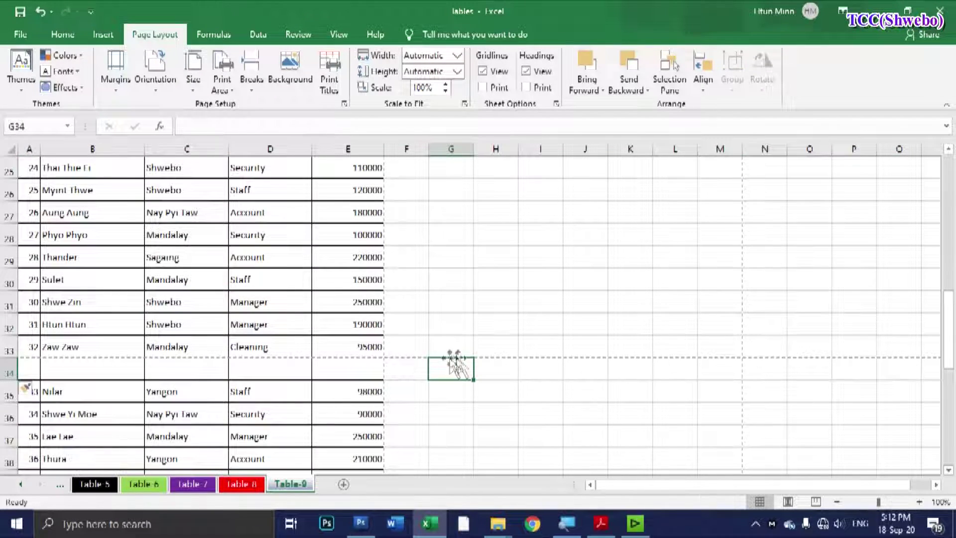
scroll(202, 364, up, 5)
scroll(149, 249, up, 3)
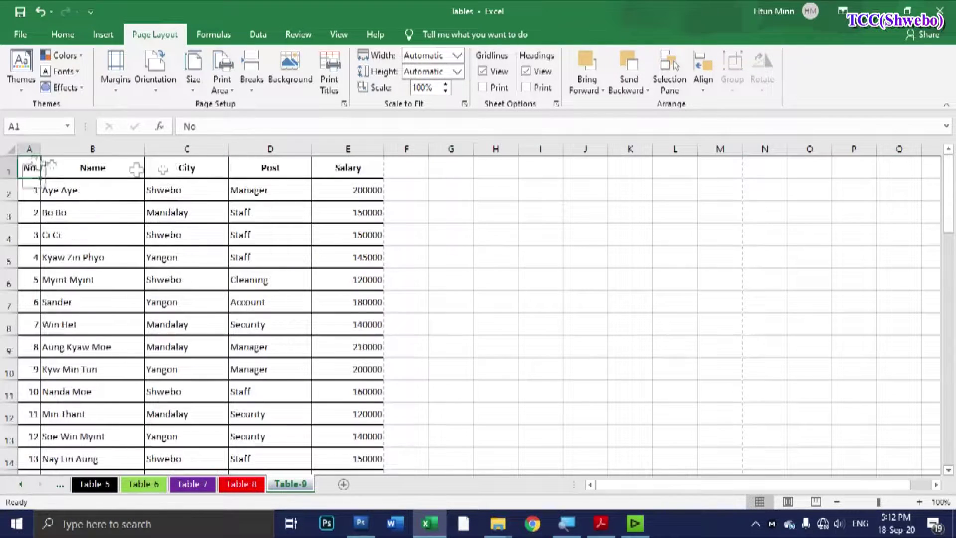
drag(30, 167, 333, 169)
key(ctrl+c)
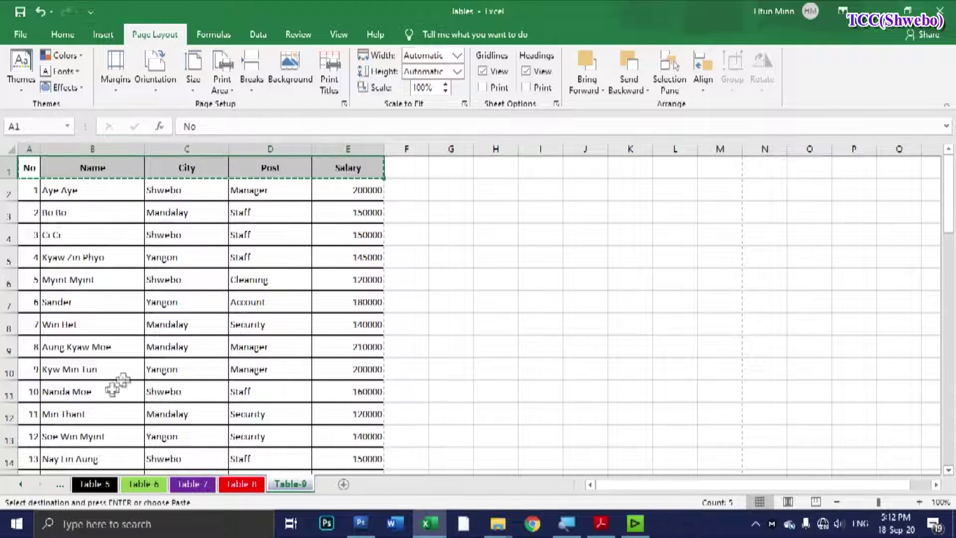
scroll(75, 394, down, 6)
scroll(53, 349, down, 4)
click(34, 227)
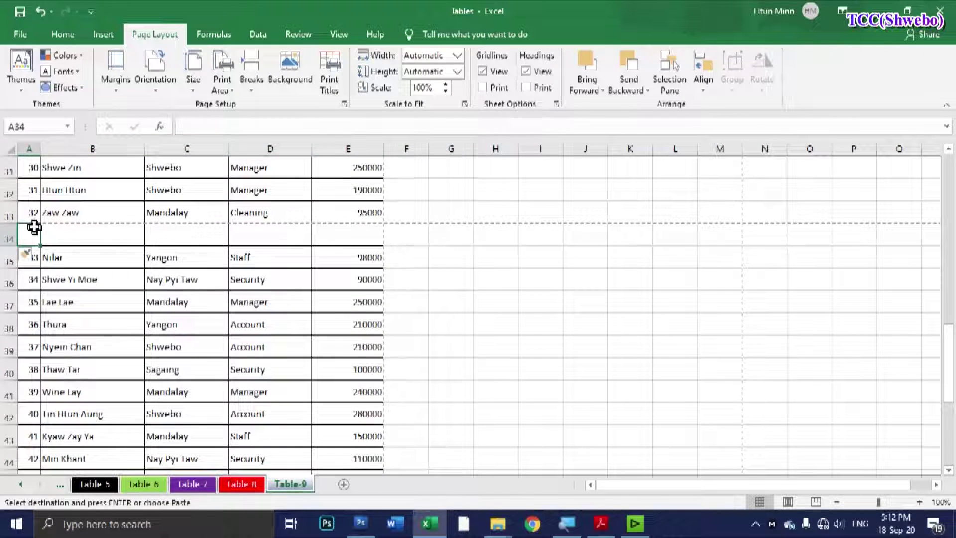
key(ctrl+v)
key(ctrl+p)
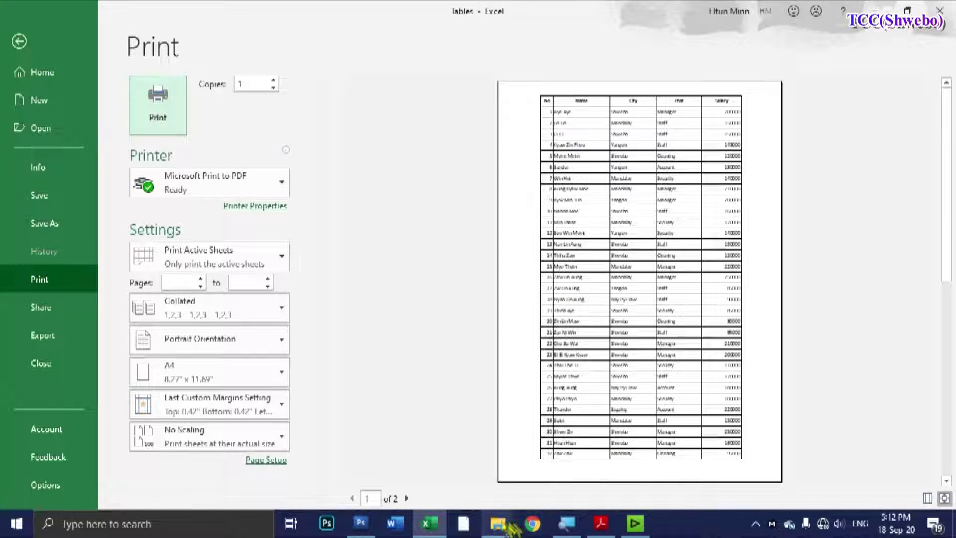
Step: Check preview page 2, then delete the duplicated header row 34 from the worksheet
click(406, 498)
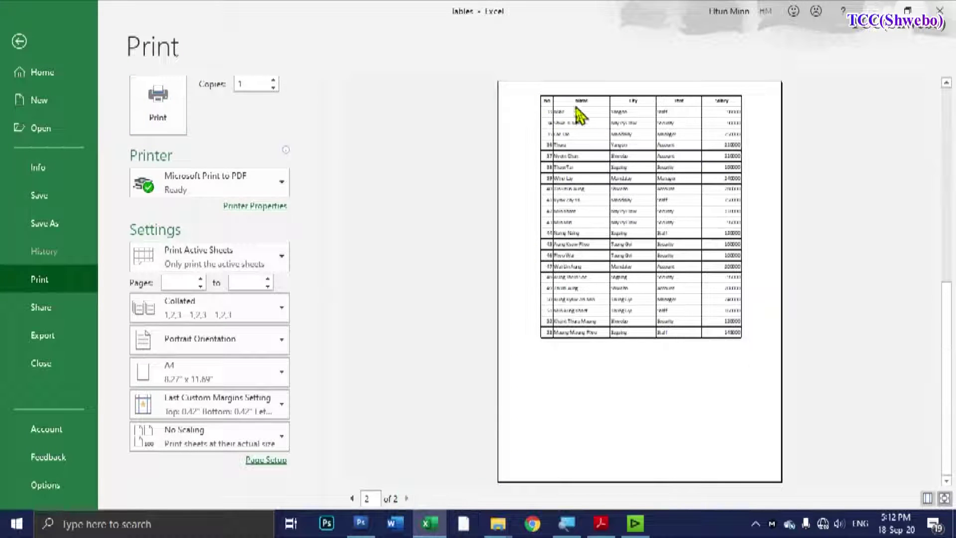
click(19, 41)
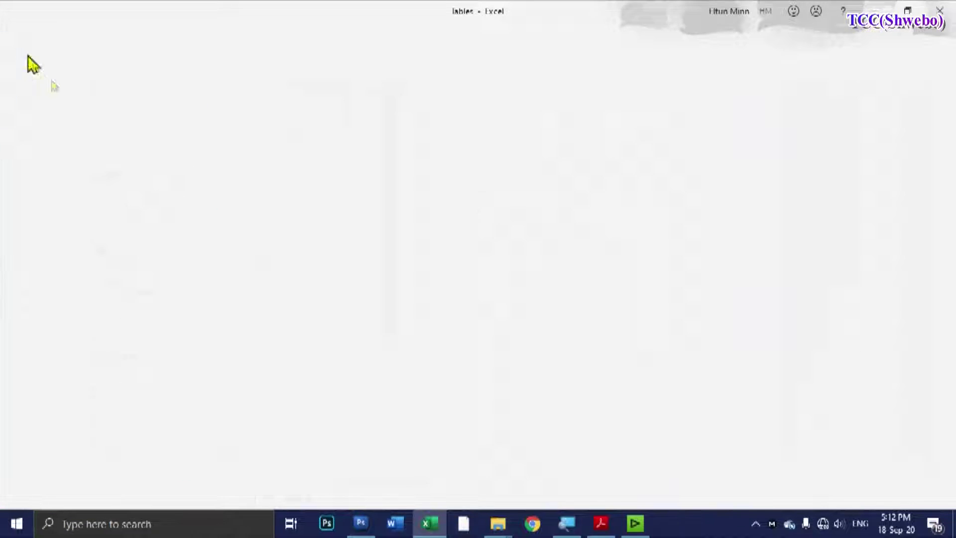
click(2, 233)
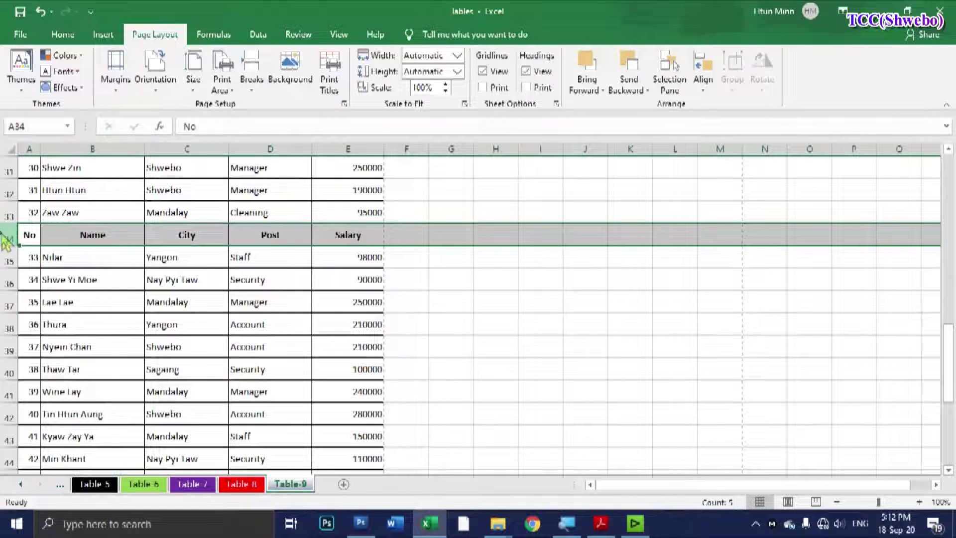
key(ctrl+minus)
click(187, 302)
scroll(332, 257, up, 2)
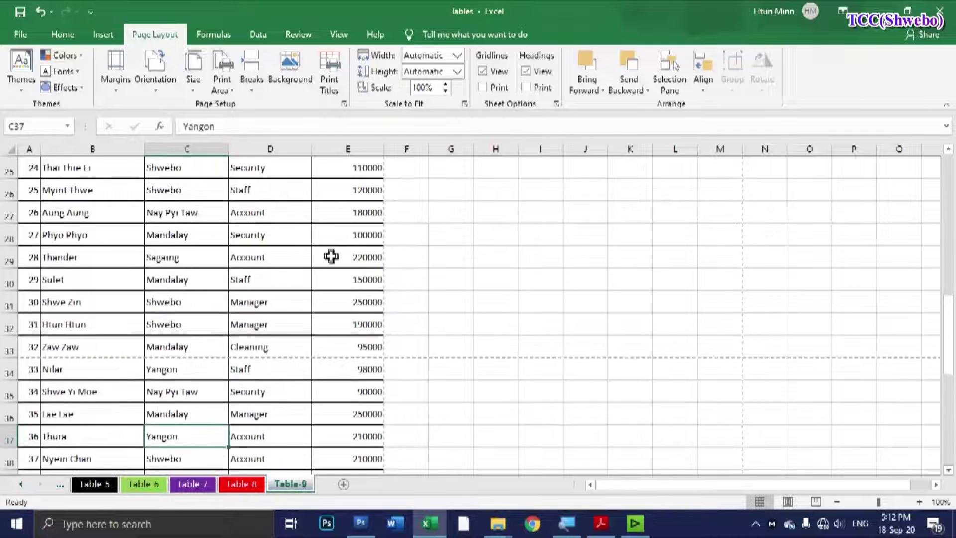
scroll(331, 256, up, 6)
scroll(367, 254, up, 2)
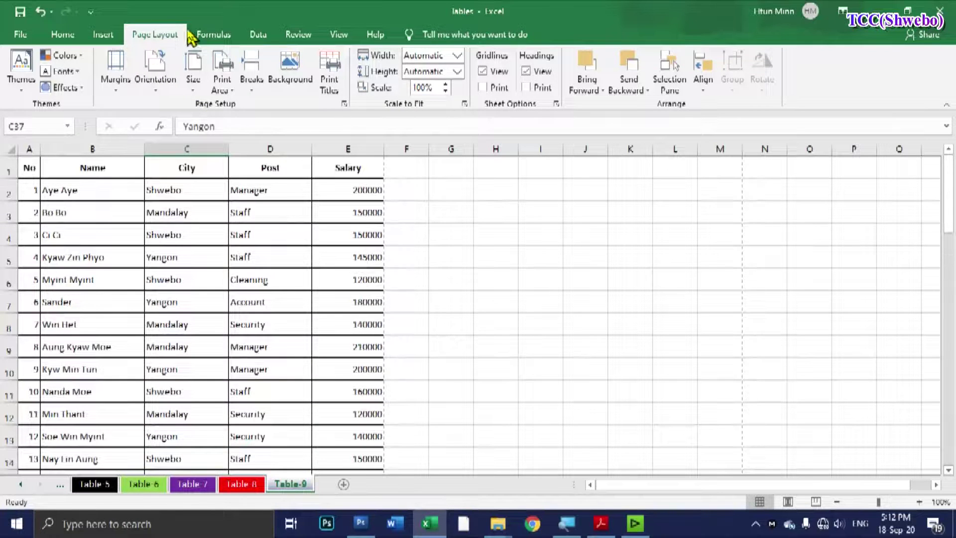
Step: Set Page Setup's Rows to repeat at top to $1:$1 and reopen the print preview
click(343, 103)
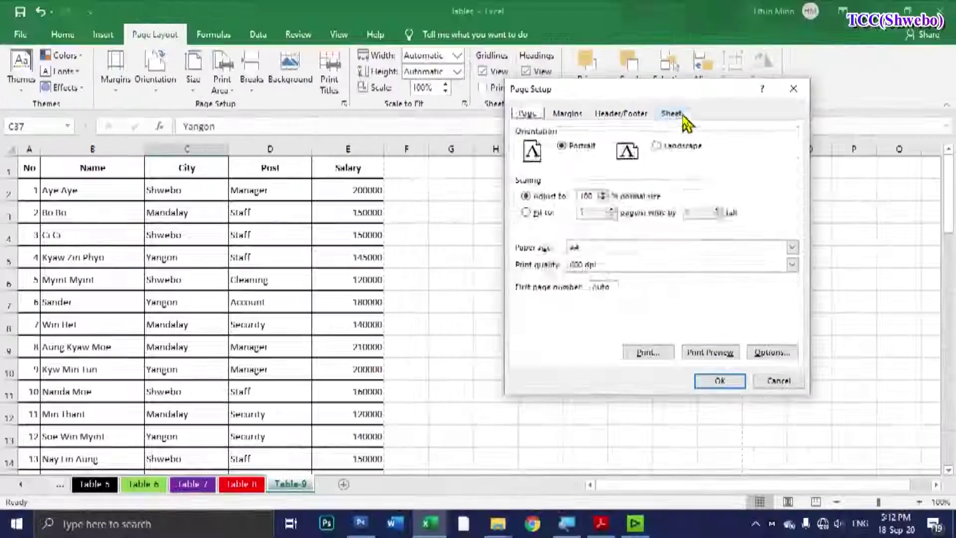
click(683, 120)
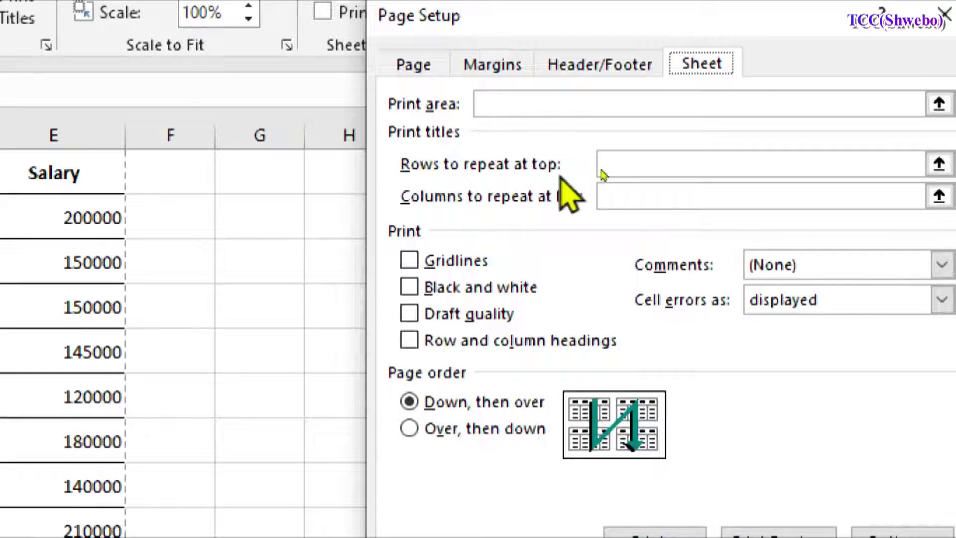
click(629, 169)
click(633, 194)
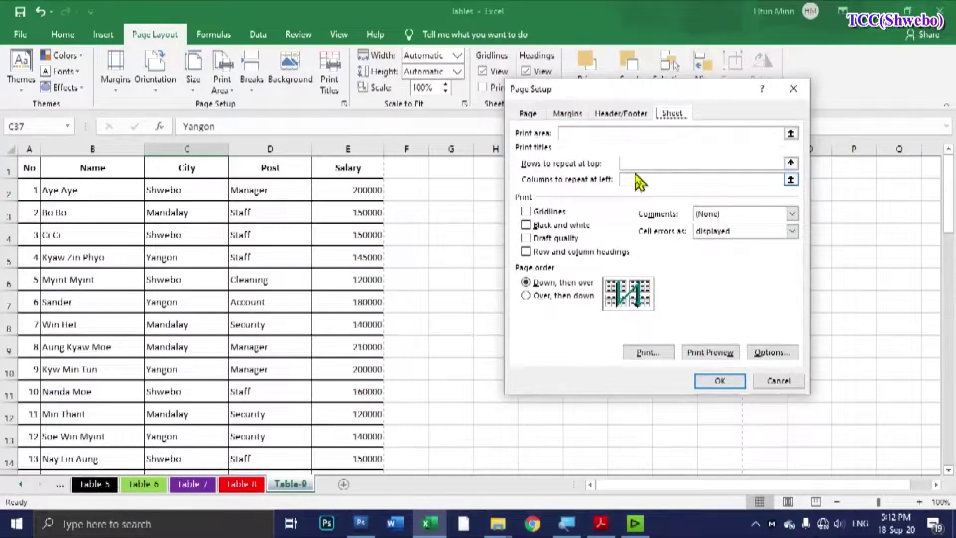
click(634, 165)
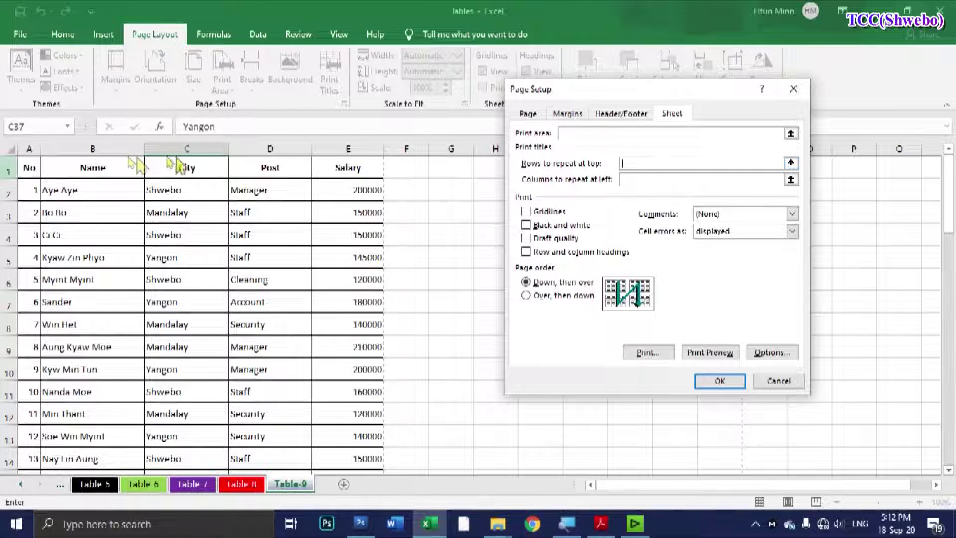
click(8, 167)
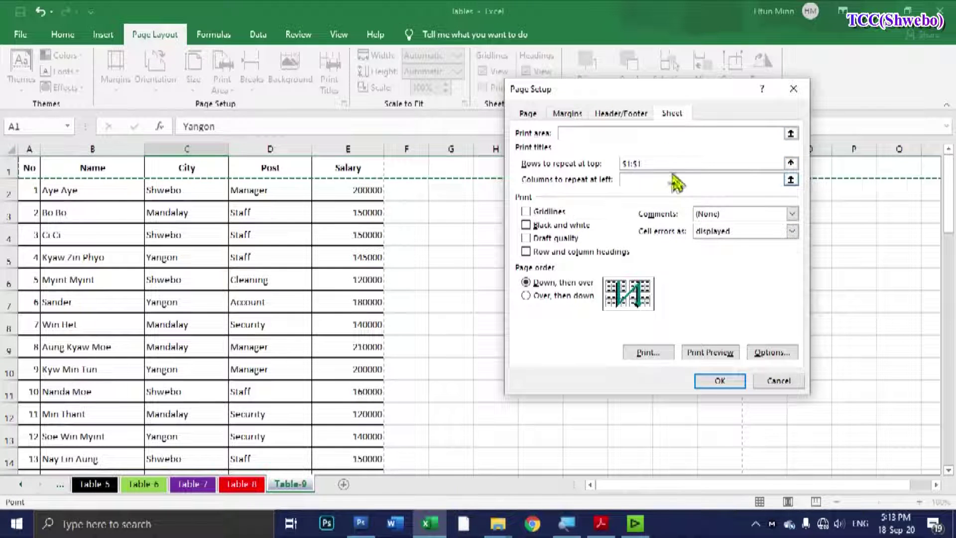
click(735, 383)
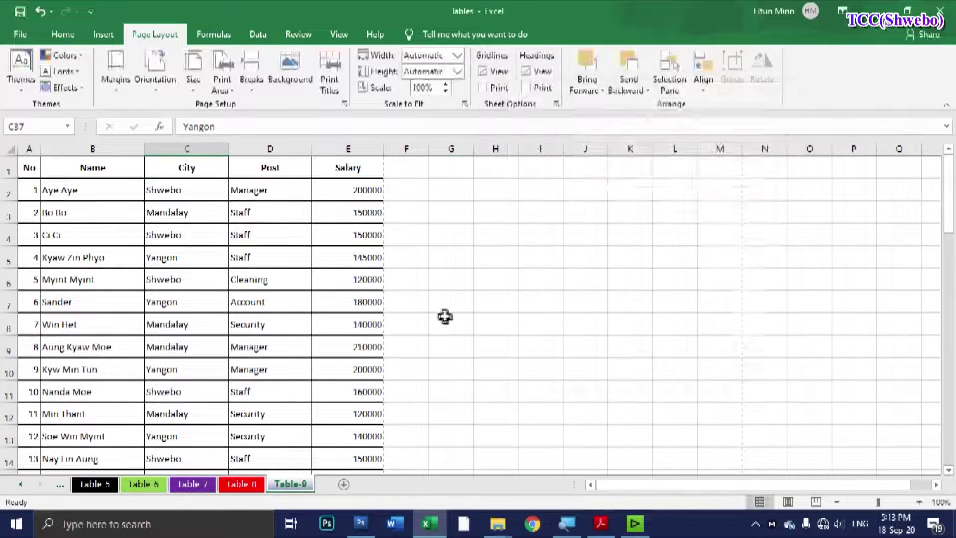
click(444, 317)
key(ctrl+p)
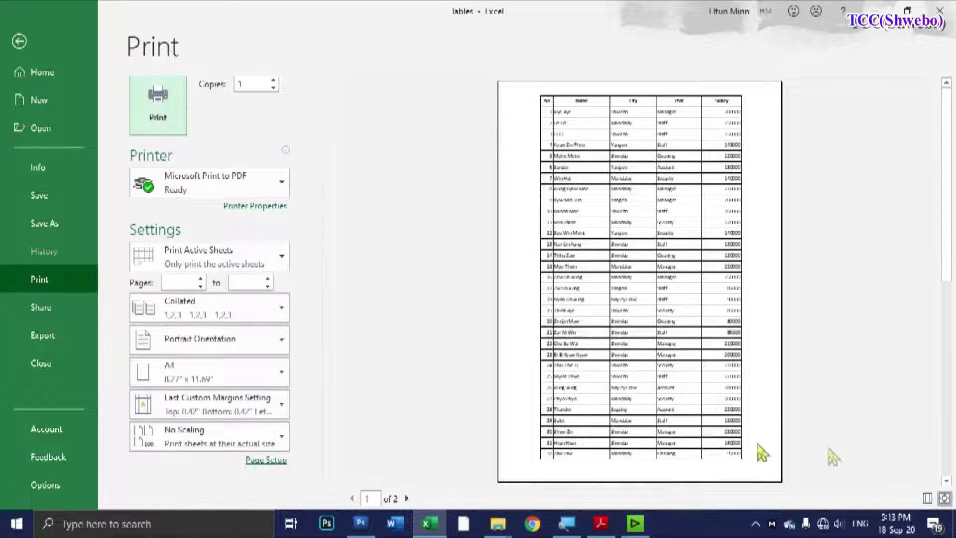
Step: Zoom the preview, verify page 2 opens with the No/Name/City/Post/Salary header, and exit
click(945, 499)
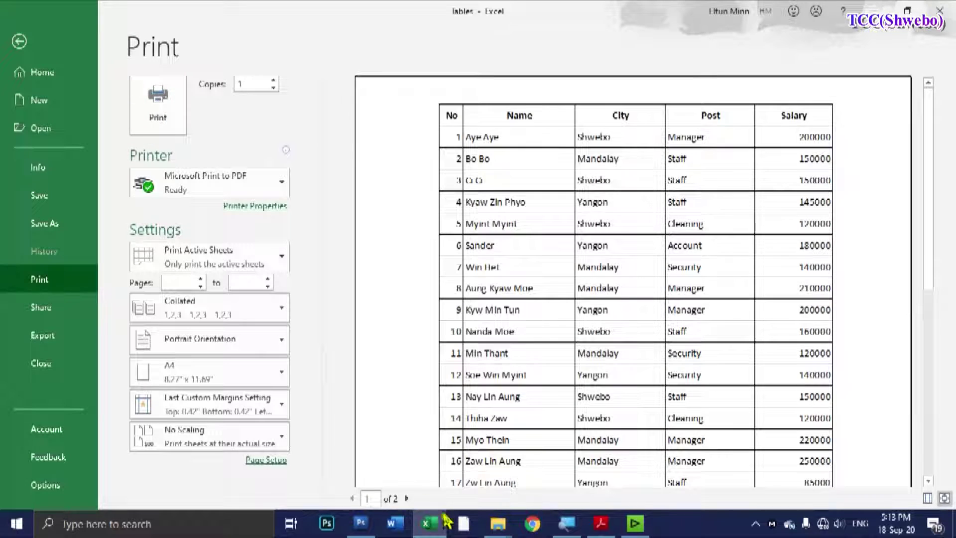
click(407, 498)
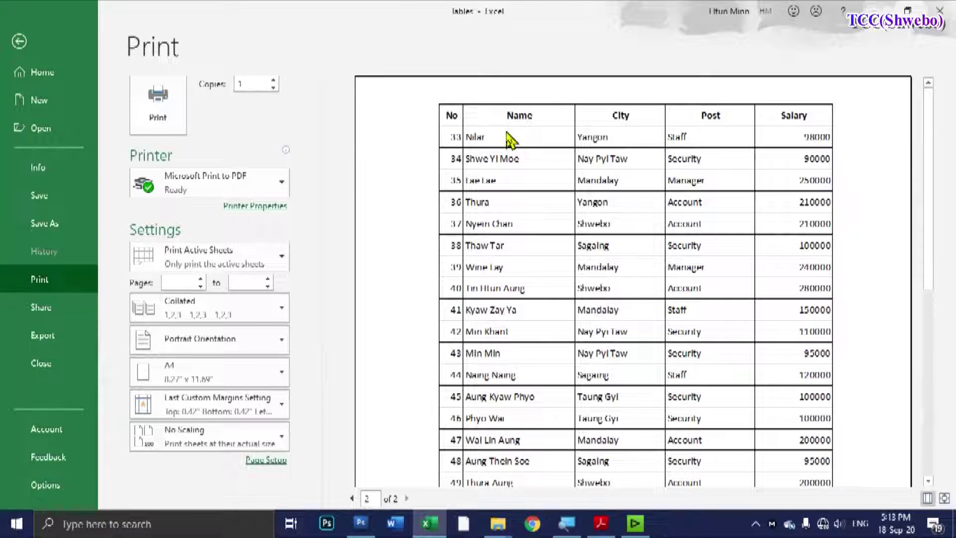
click(19, 41)
click(463, 234)
click(305, 349)
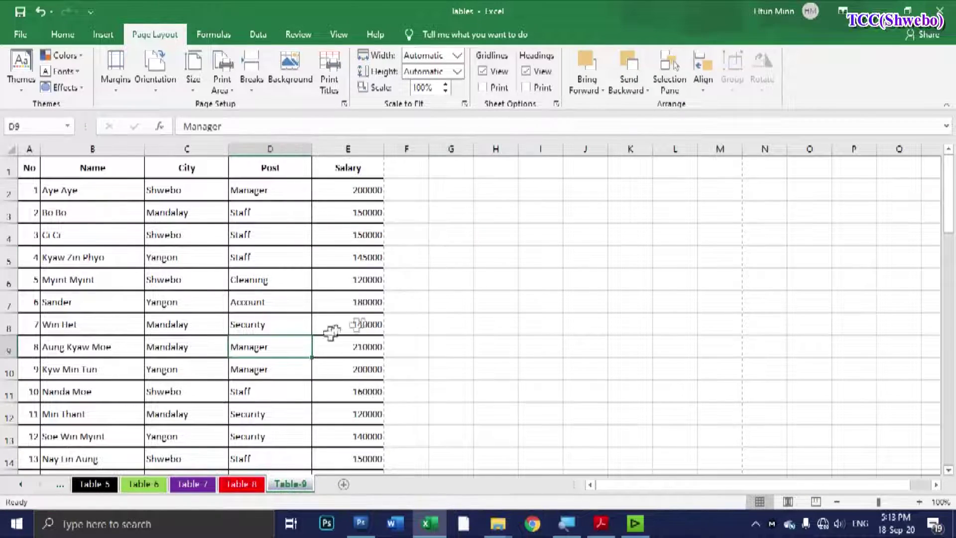
click(601, 523)
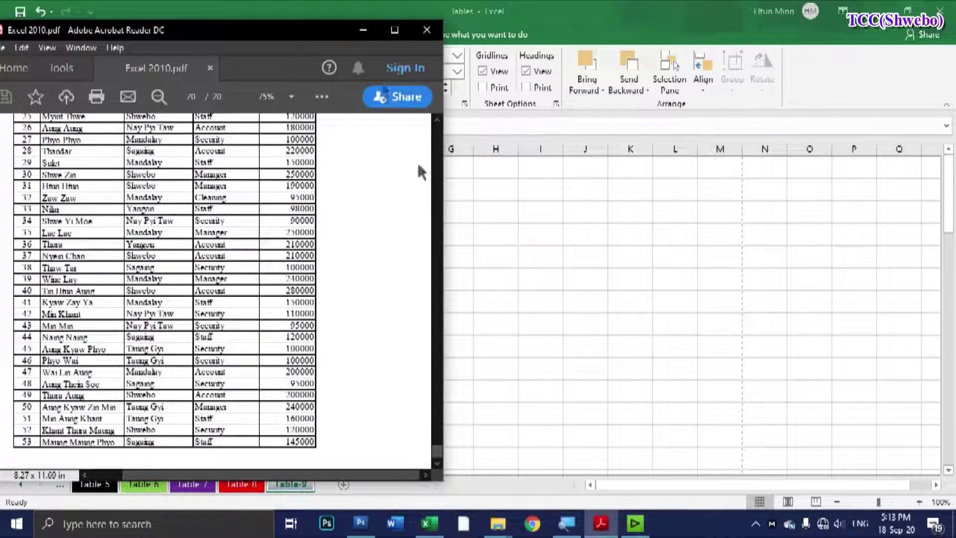
click(398, 28)
scroll(469, 232, up, 10)
scroll(466, 233, up, 10)
scroll(463, 234, up, 1)
scroll(463, 234, up, 3)
scroll(468, 252, up, 5)
scroll(468, 253, up, 3)
scroll(559, 249, up, 3)
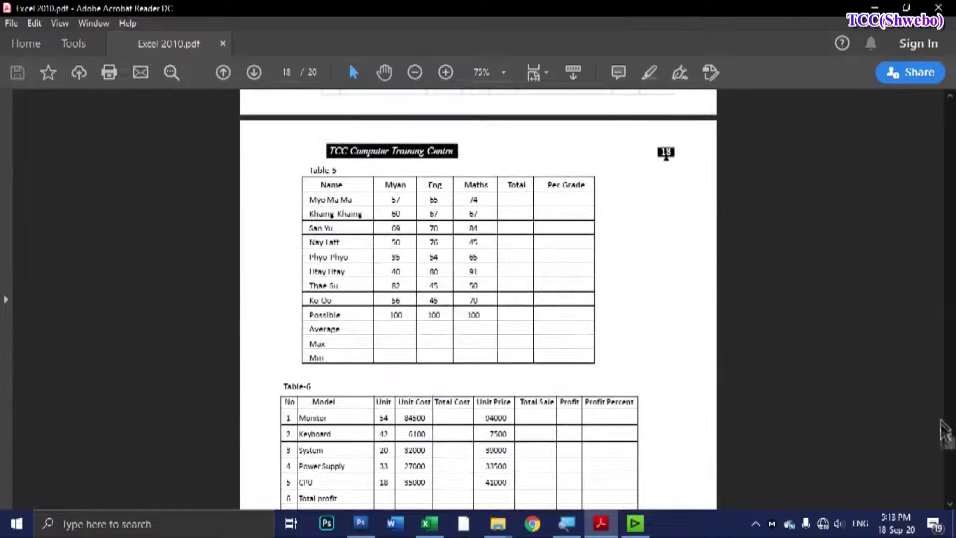
drag(945, 429, 949, 299)
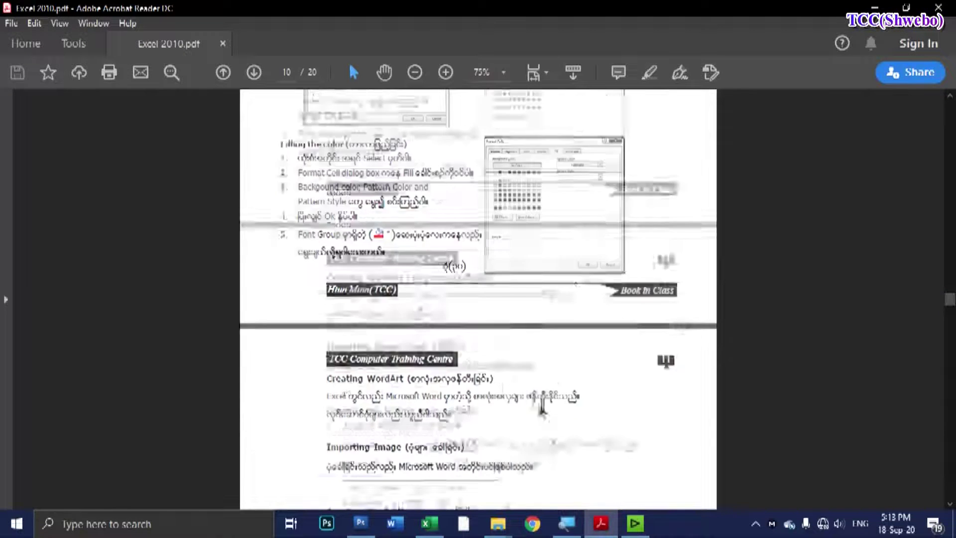
scroll(479, 279, down, 5)
scroll(623, 256, down, 5)
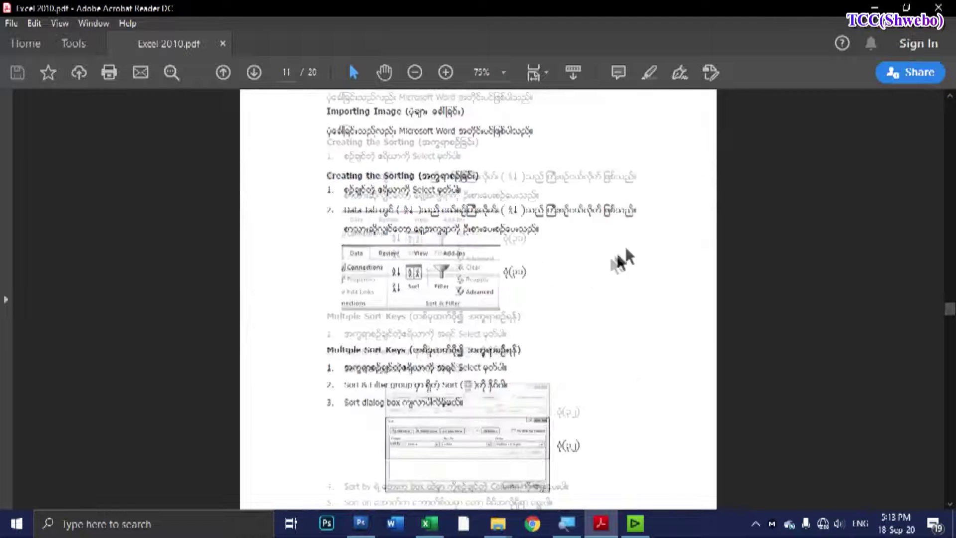
scroll(584, 307, down, 2)
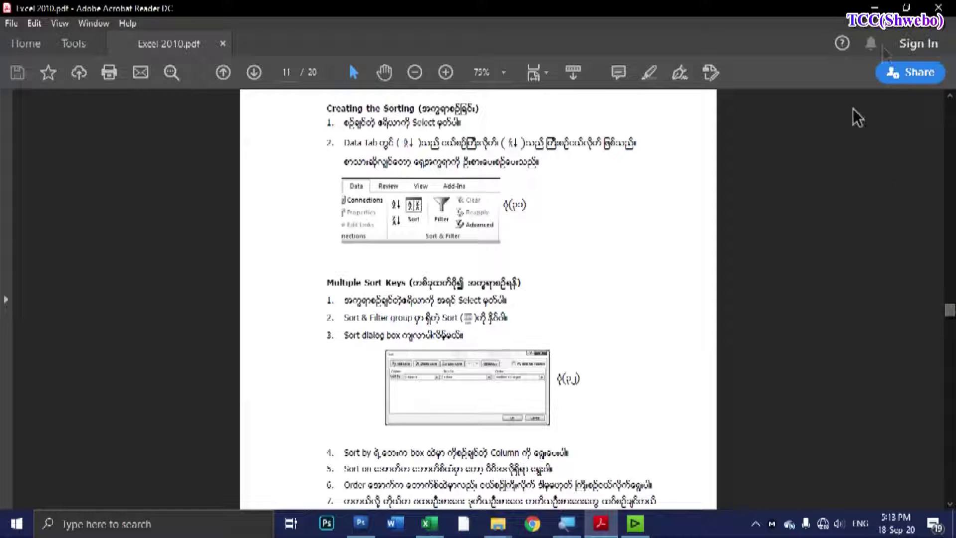
click(879, 7)
click(304, 368)
click(272, 348)
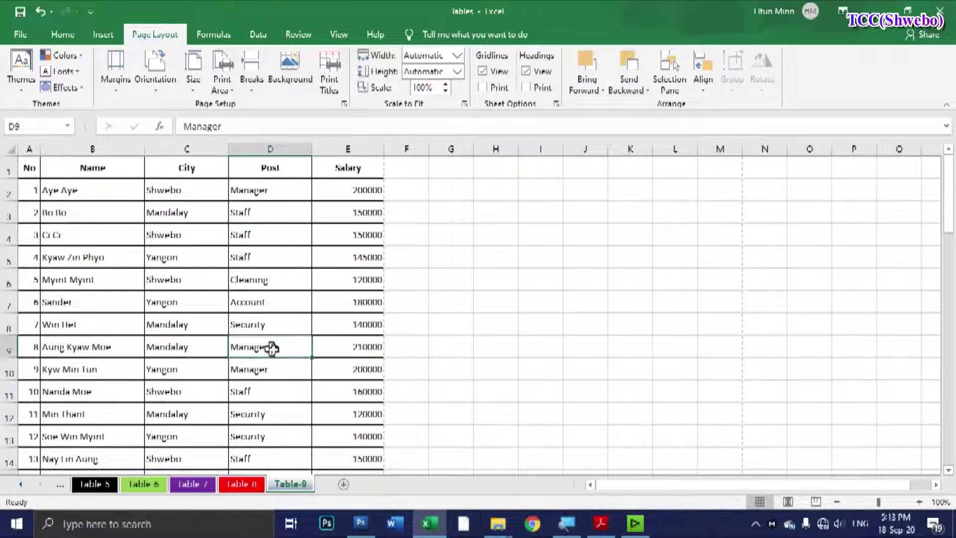
Step: Save the Table-9 workbook and close Excel
click(320, 397)
click(377, 377)
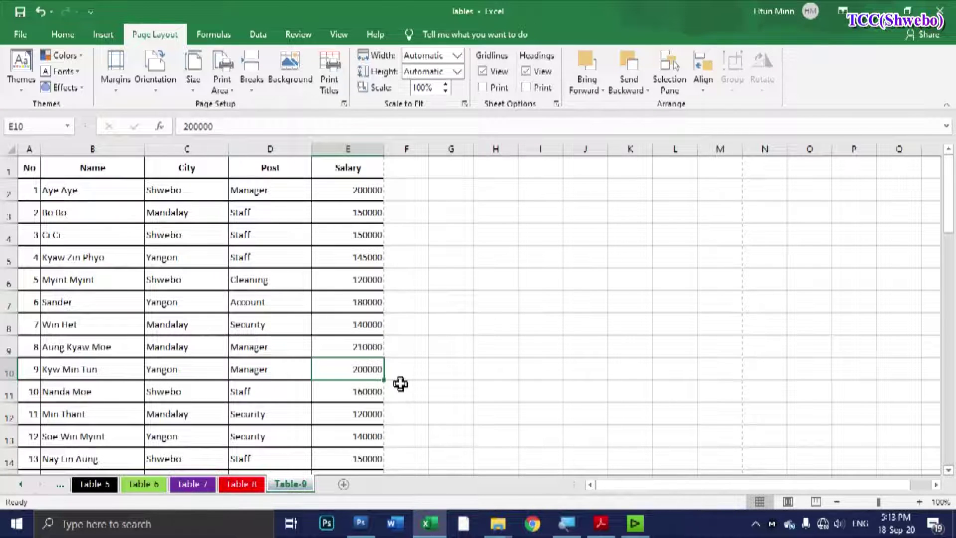
click(20, 35)
click(39, 195)
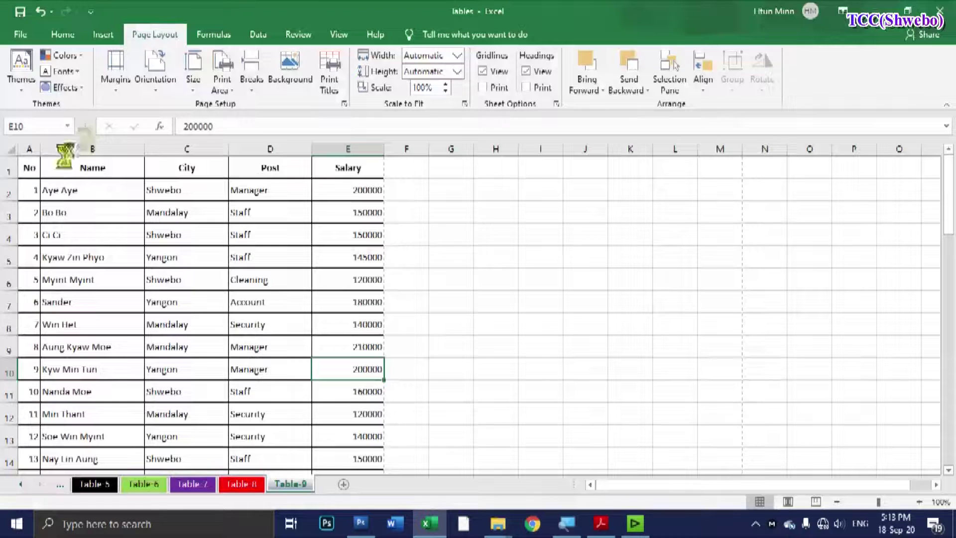
click(939, 11)
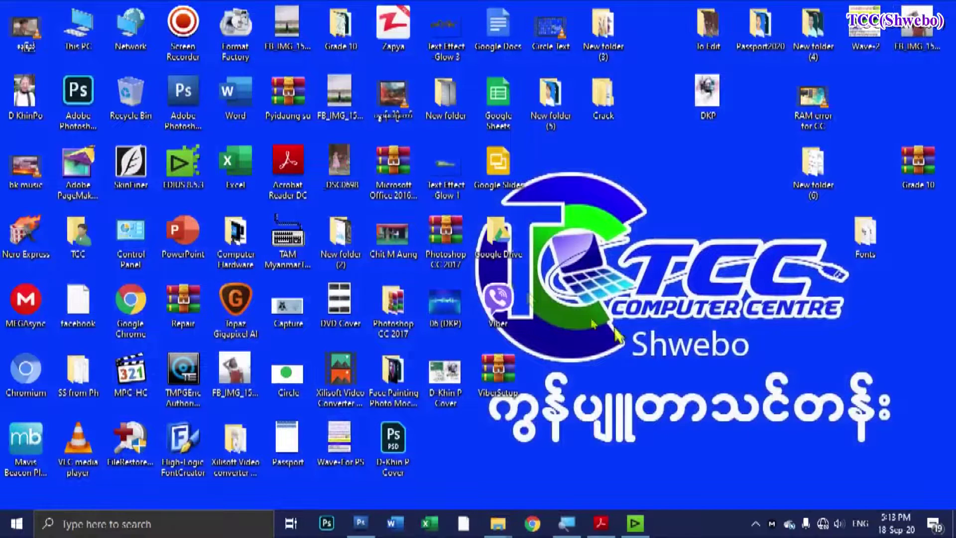